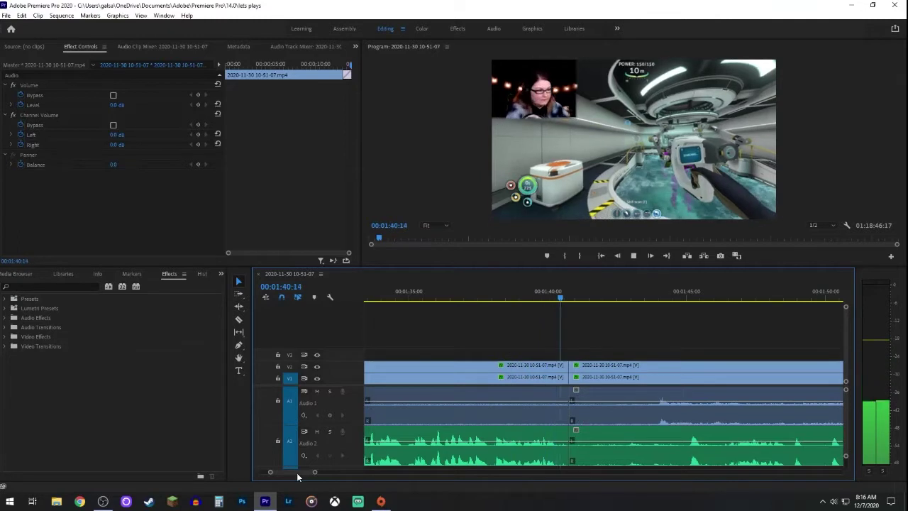
Review the footage from the edit near 00:01:41 to about 00:02:00 to find the next section to cut
key(space)
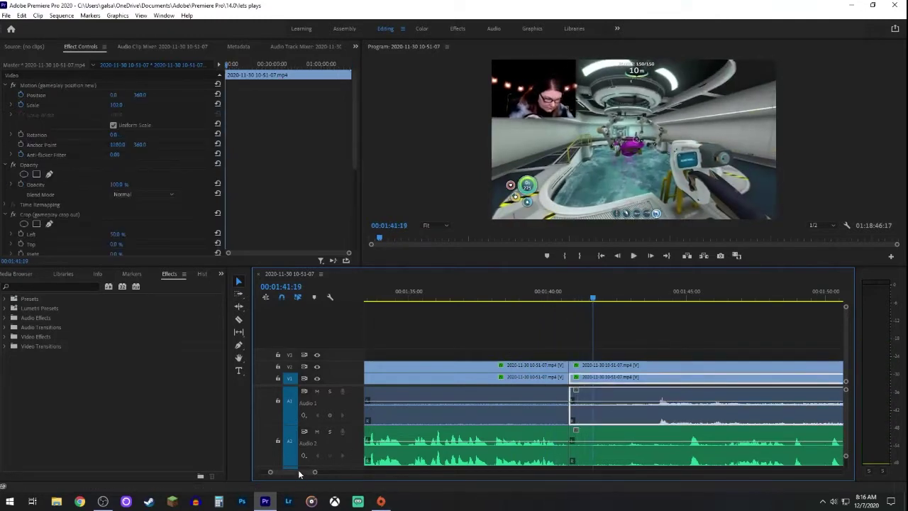
scroll(307, 476, down, 3)
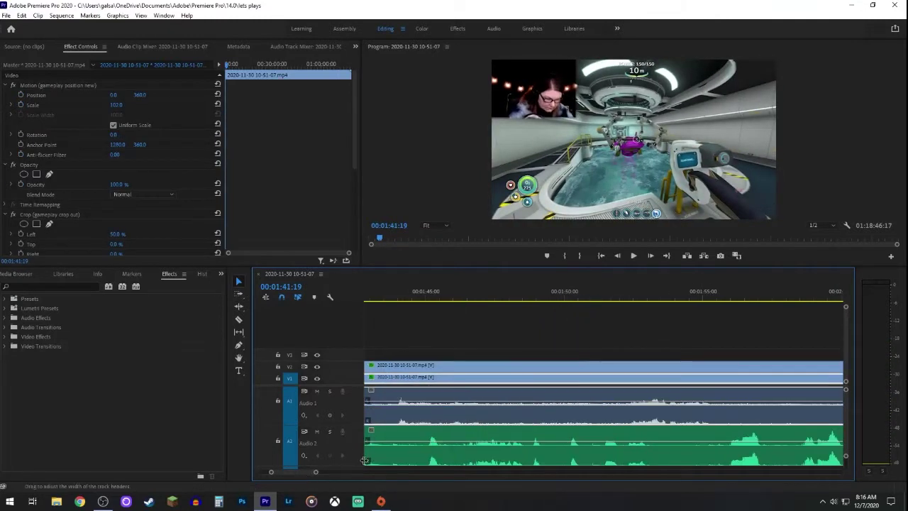
click(399, 299)
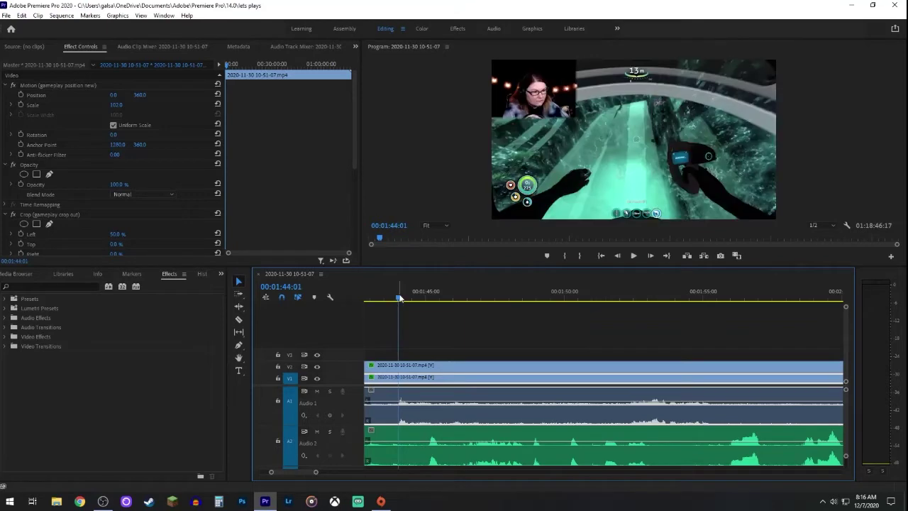
drag(398, 298, 462, 301)
key(space)
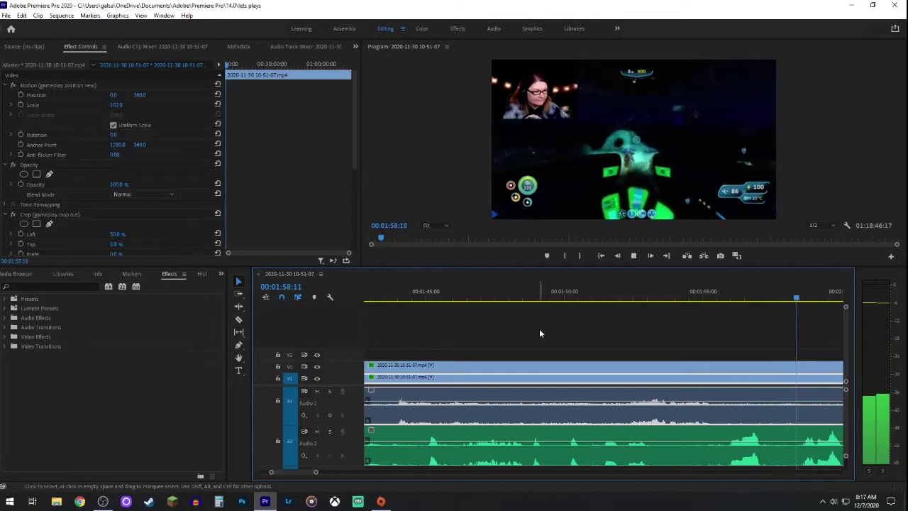
key(space)
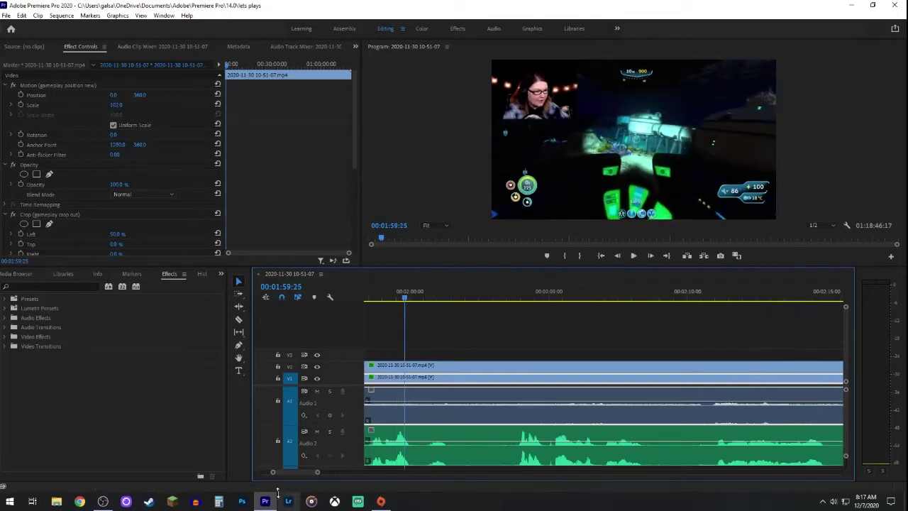
drag(298, 474, 297, 475)
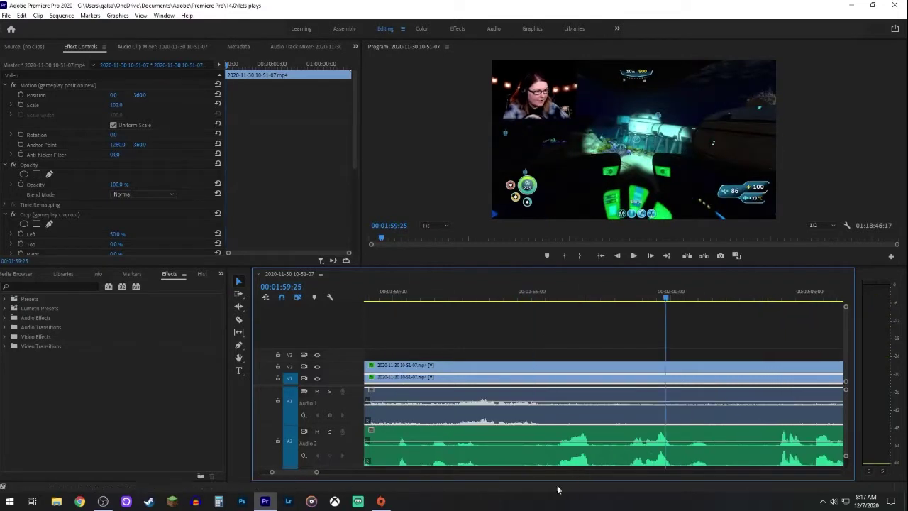
click(238, 320)
click(393, 297)
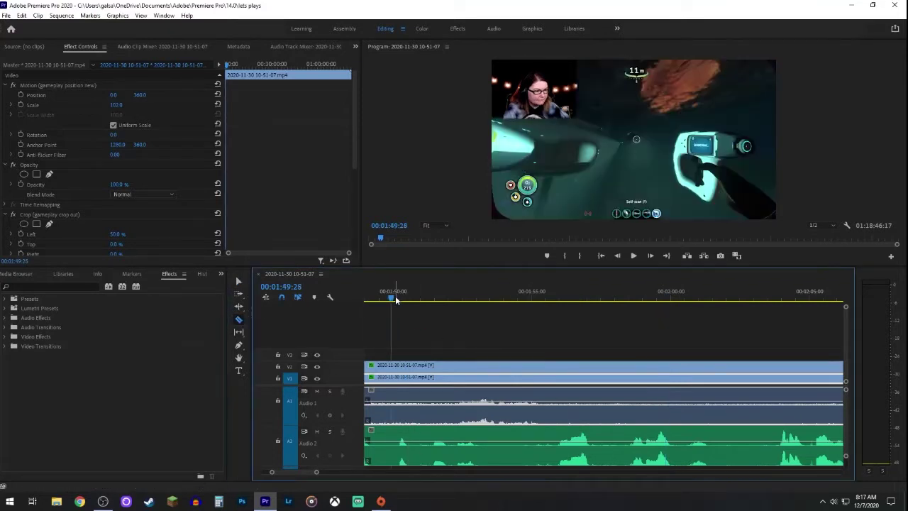
key(space)
key(space)
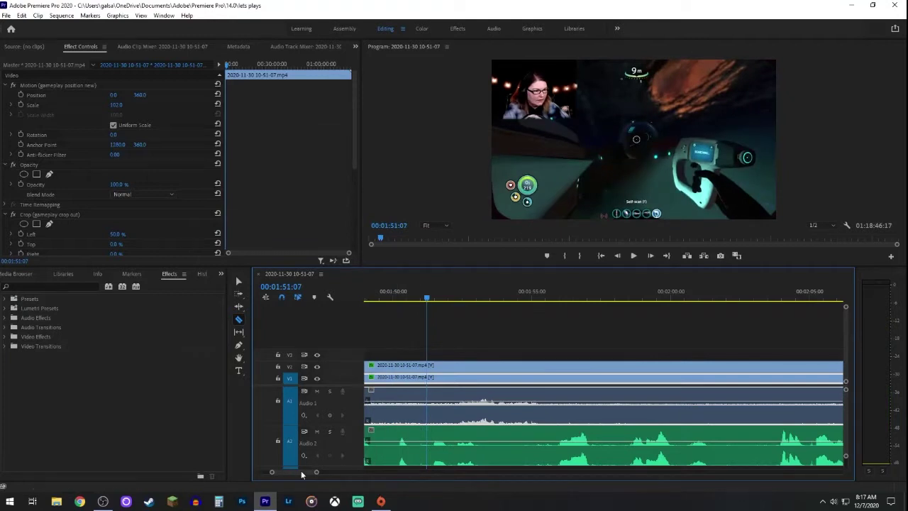
scroll(299, 472, up, 5)
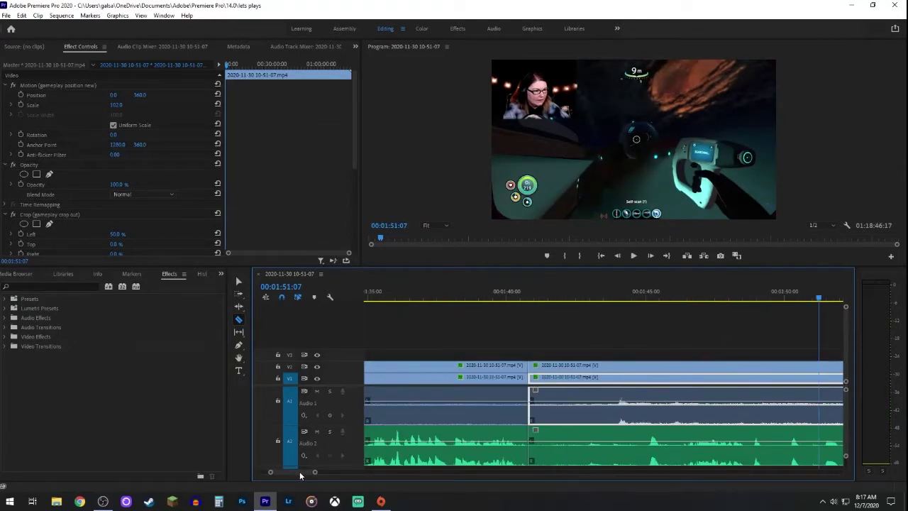
Replay from just before the edit near 00:01:40 and split the clips on all tracks at 00:01:44:14
click(517, 302)
key(space)
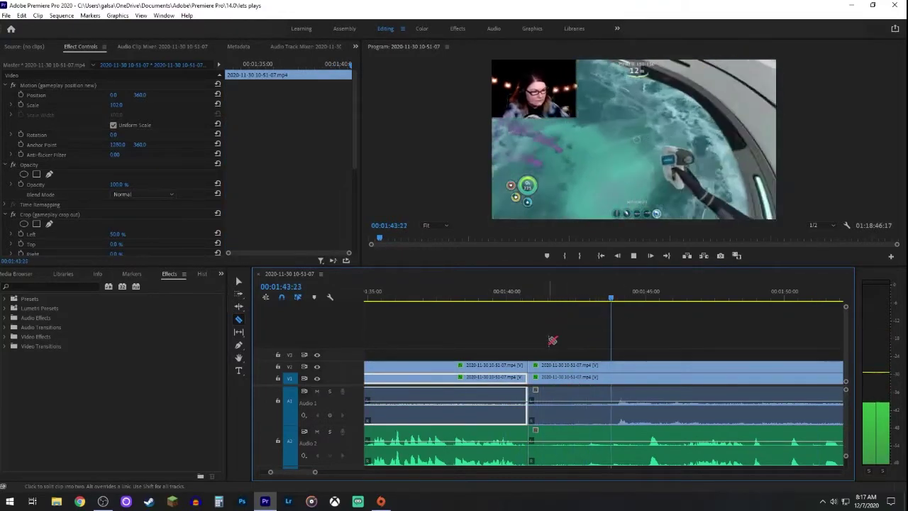
key(space)
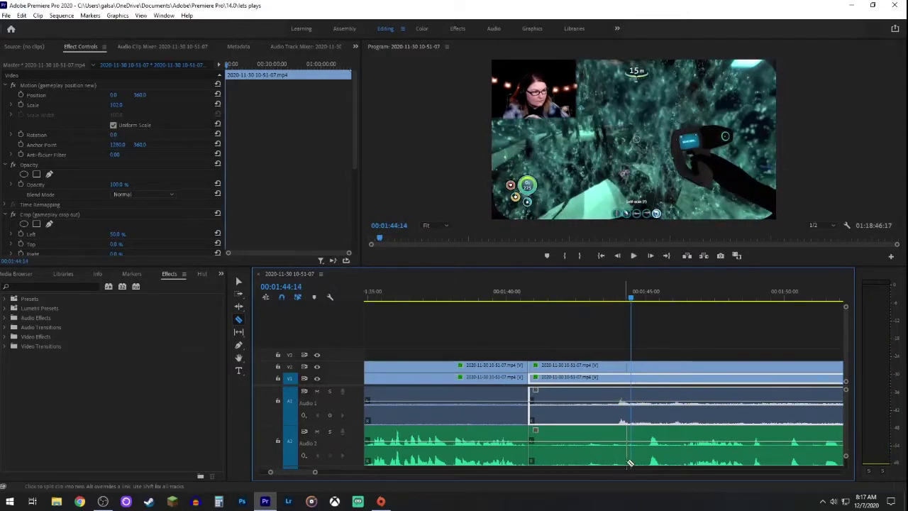
click(632, 458)
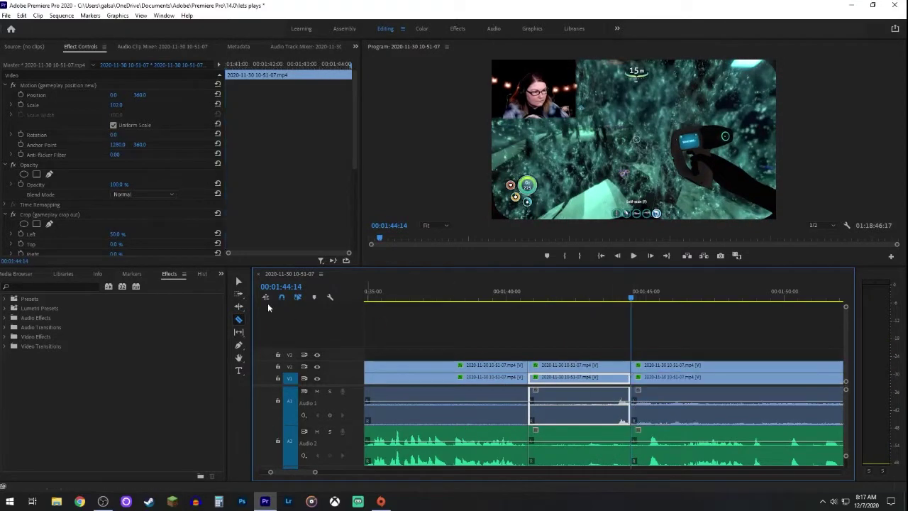
Delete the segment between the cuts at 00:01:40:23 and 00:01:44:14 from all tracks and close the gap
click(239, 282)
click(583, 378)
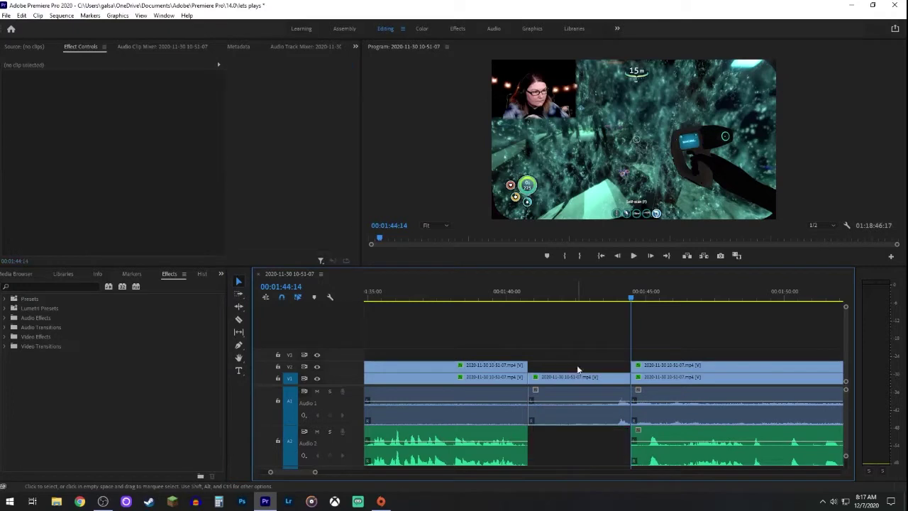
key(Delete)
click(582, 379)
key(Delete)
click(583, 379)
key(Delete)
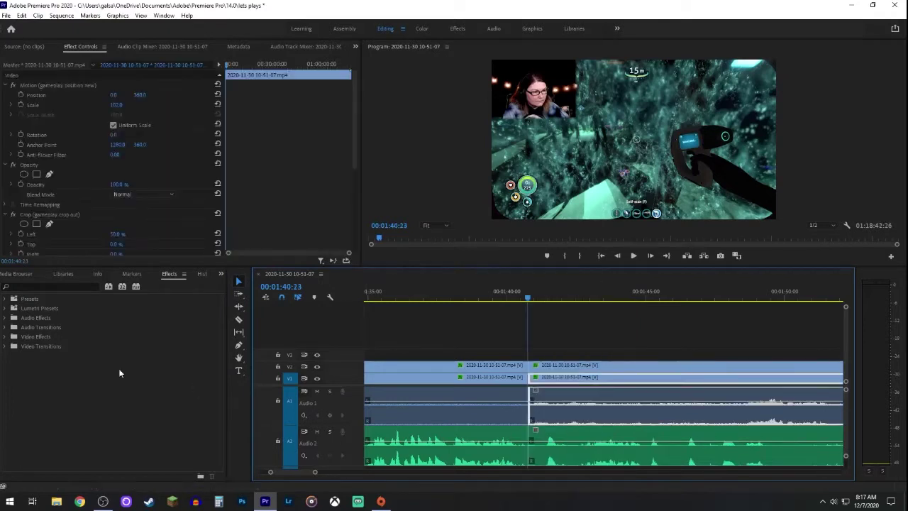
Apply the Constant Power crossfade to the Audio 1 edit point at 00:01:40:23
click(5, 337)
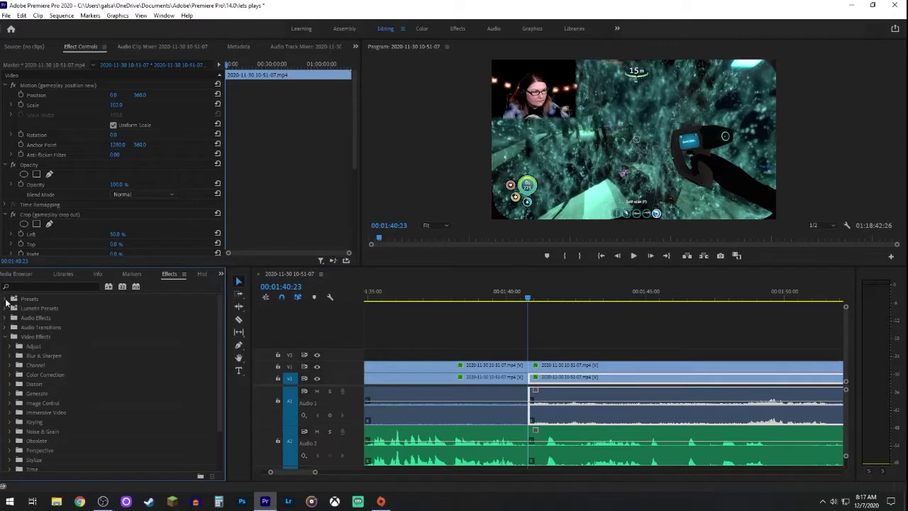
click(4, 337)
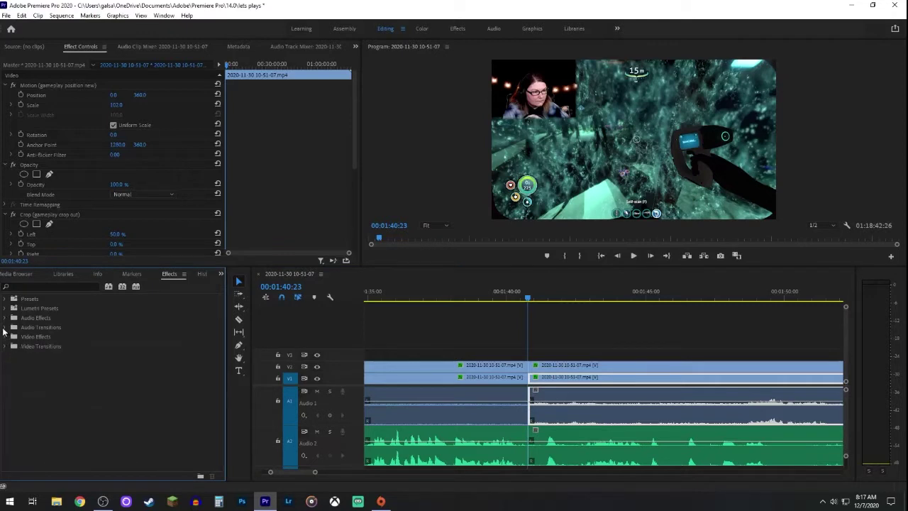
click(6, 356)
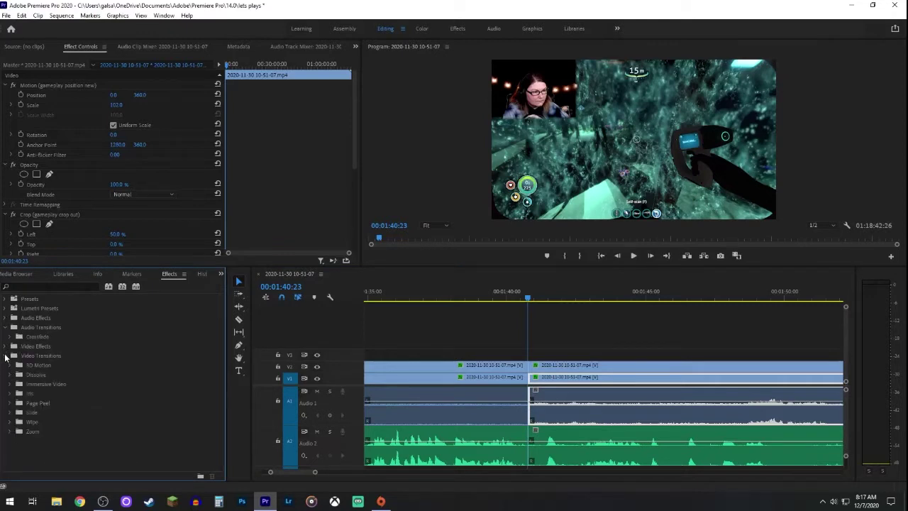
click(10, 337)
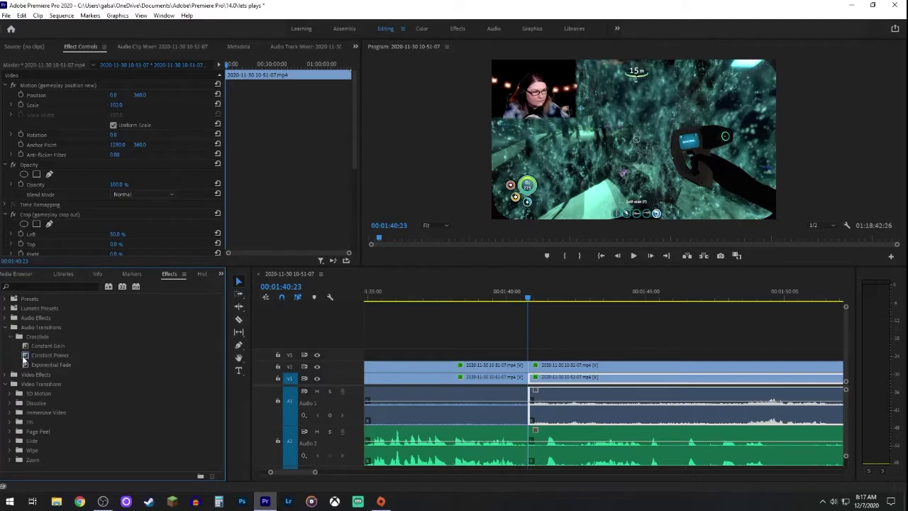
drag(24, 358, 393, 424)
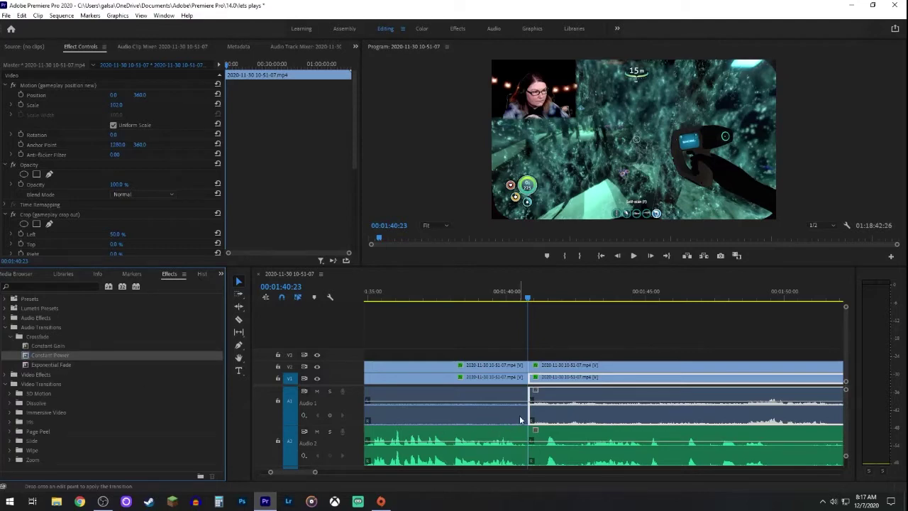
drag(519, 420, 529, 406)
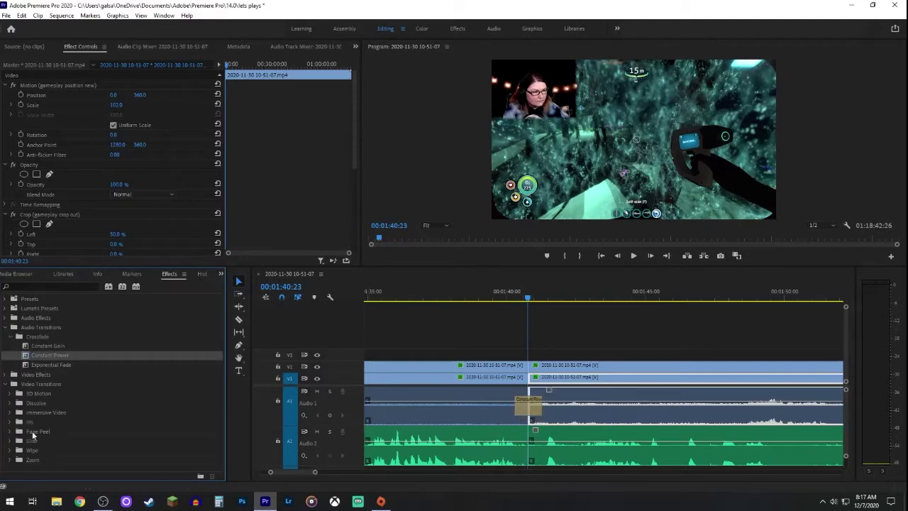
Apply the Cross Dissolve transition to the edit point on both video tracks and play through it
click(10, 403)
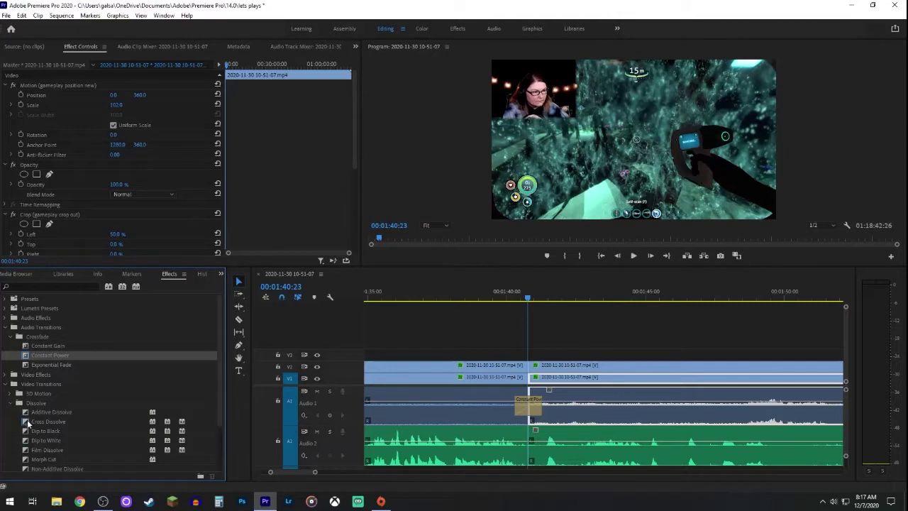
drag(29, 422, 528, 378)
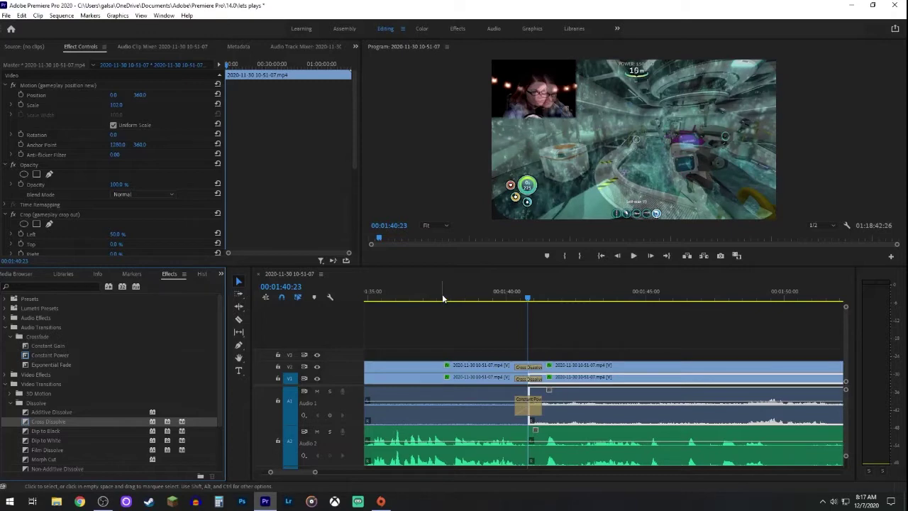
click(442, 298)
key(space)
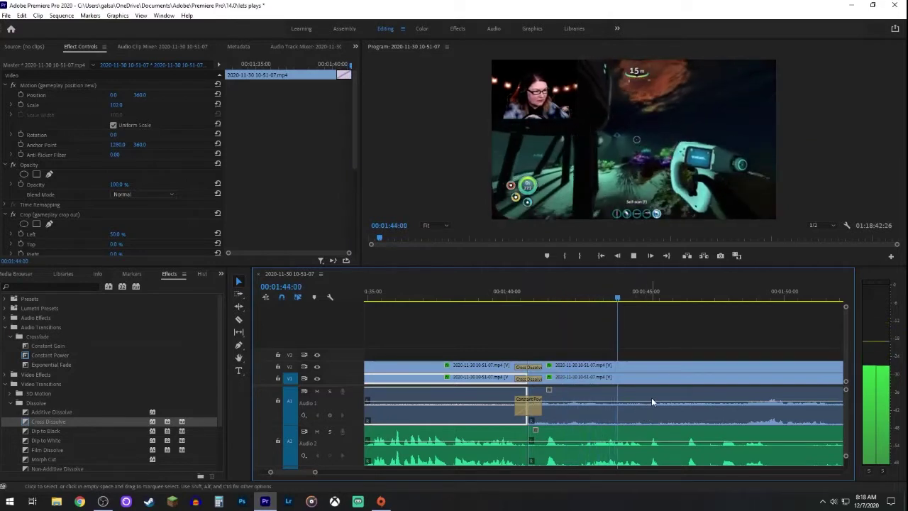
key(space)
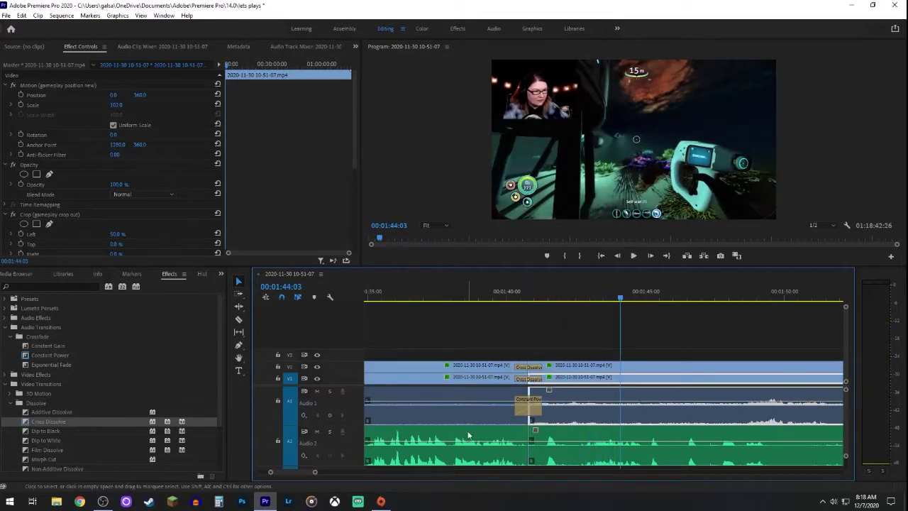
Split the clips on all tracks at about 00:01:42, shortly after the transition
click(239, 321)
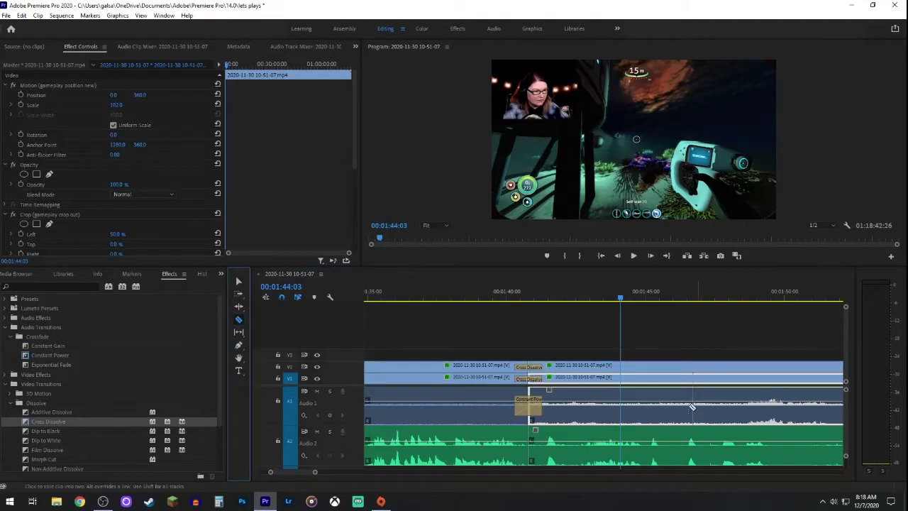
click(575, 454)
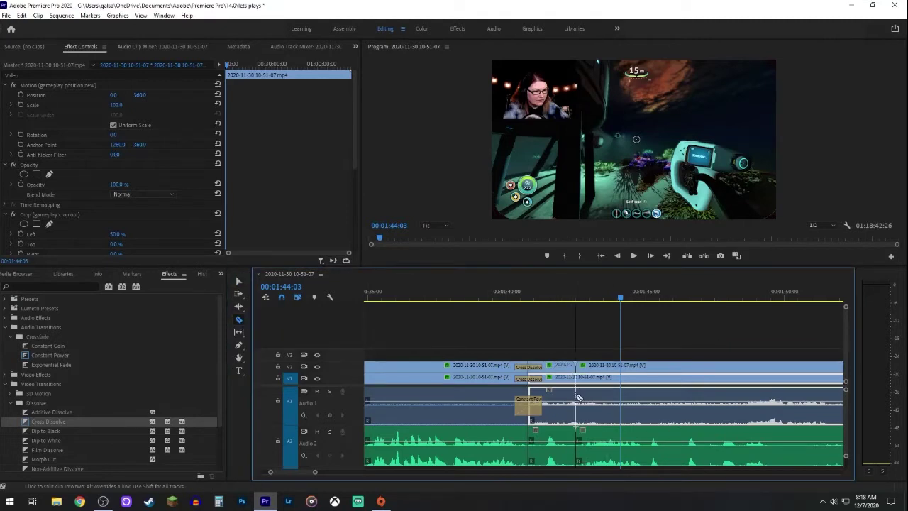
key(ctrl+z)
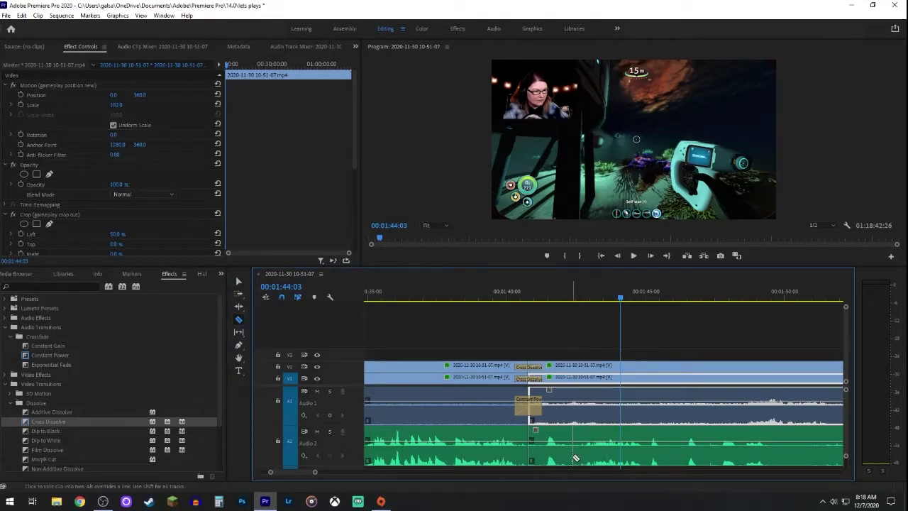
click(568, 456)
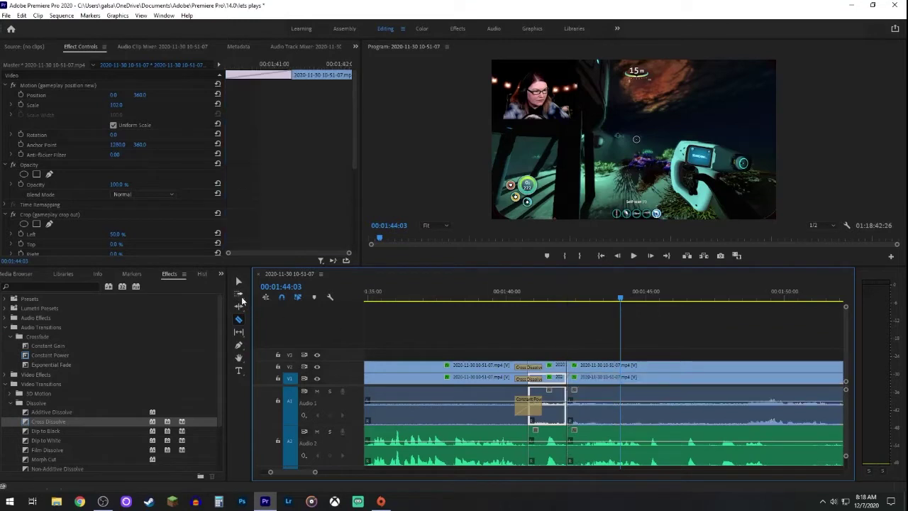
Delete the short segment following the 00:01:40:23 edit from all tracks and close the gap
click(239, 282)
click(557, 376)
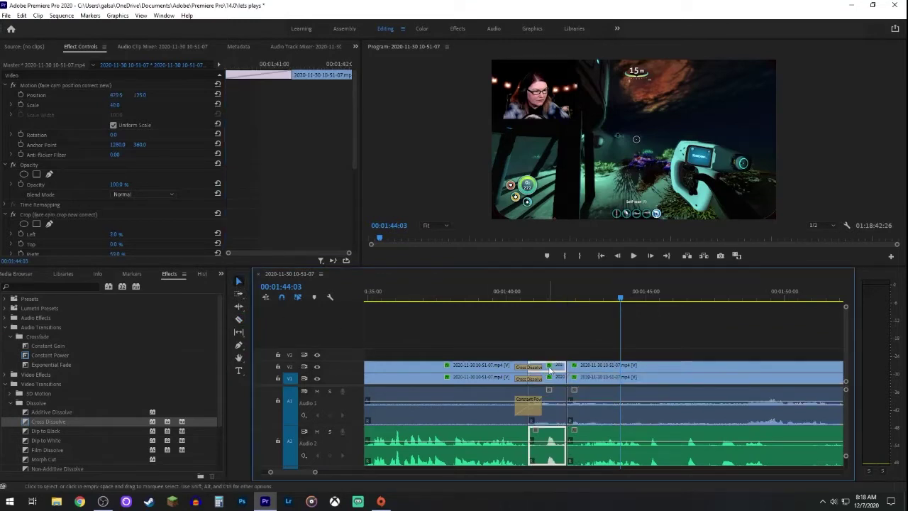
key(Delete)
click(556, 377)
key(Delete)
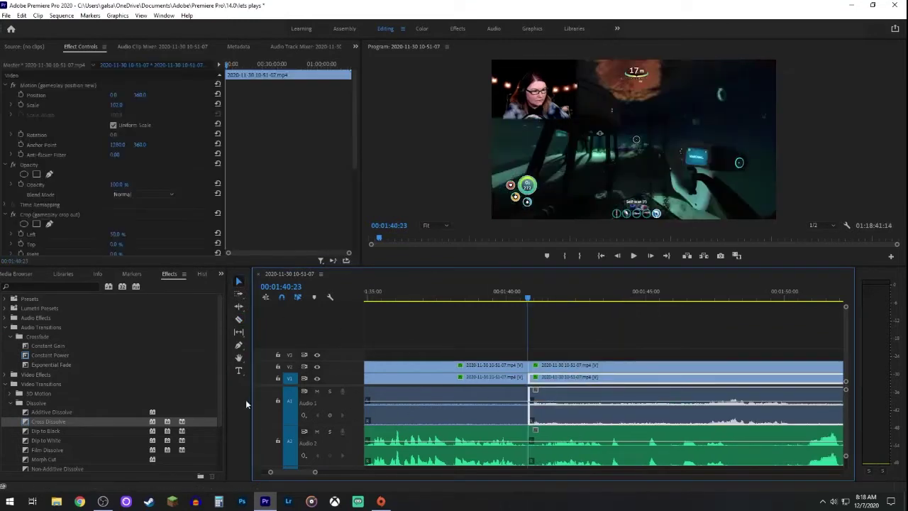
Apply Cross Dissolve to both video tracks and Constant Power to Audio 1 at the 00:01:40:23 edit point
drag(26, 428, 42, 426)
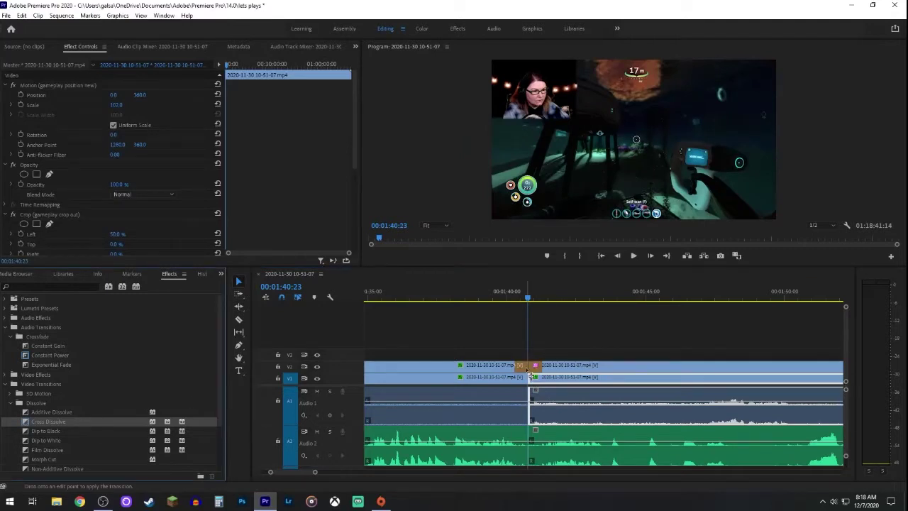
drag(529, 373, 530, 380)
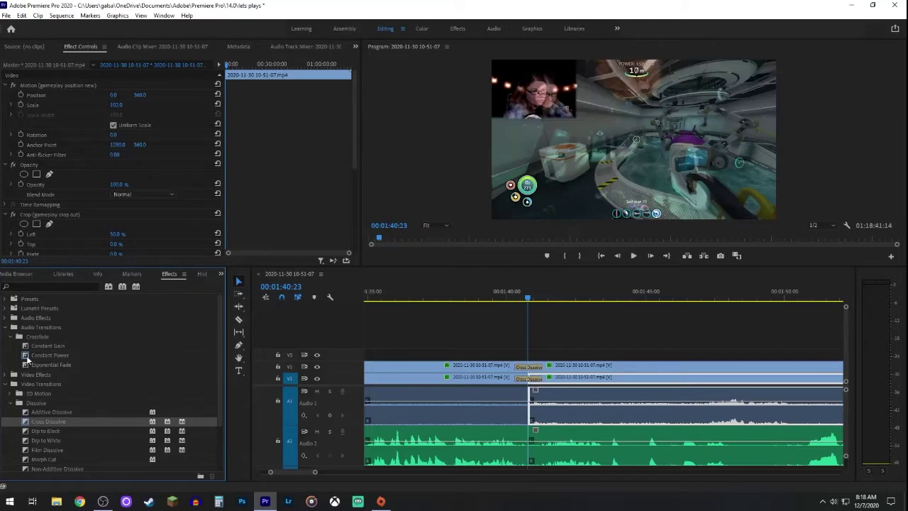
drag(26, 355, 529, 402)
Play through the new transition up to about 00:01:48:12 and view the footage that follows
key(shift+k)
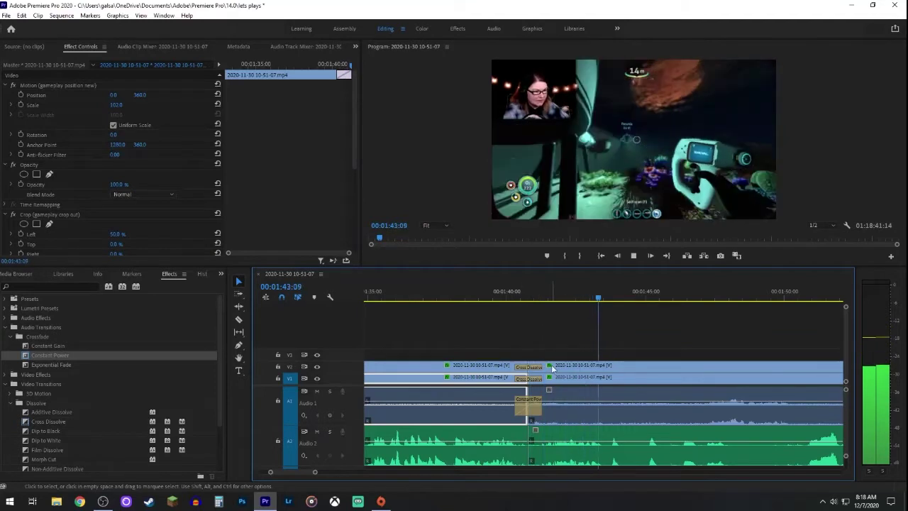
click(684, 404)
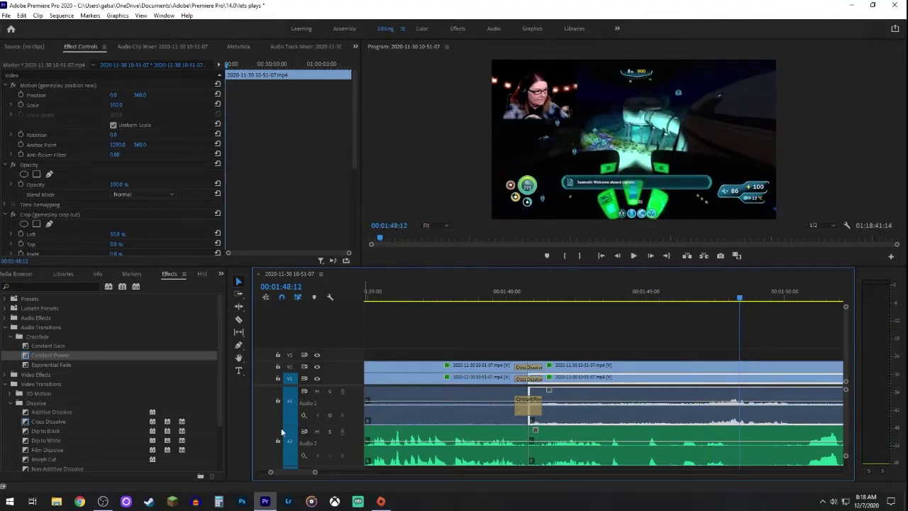
scroll(289, 474, down, 5)
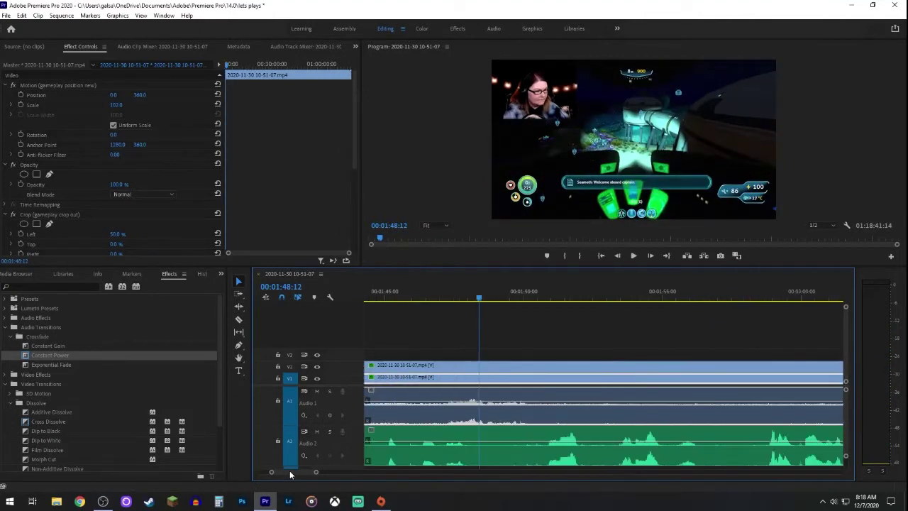
Play on from 00:01:48:12 and split the facecam clip on V2 and its Audio 2 voice at about 00:01:51 and 00:01:52
key(space)
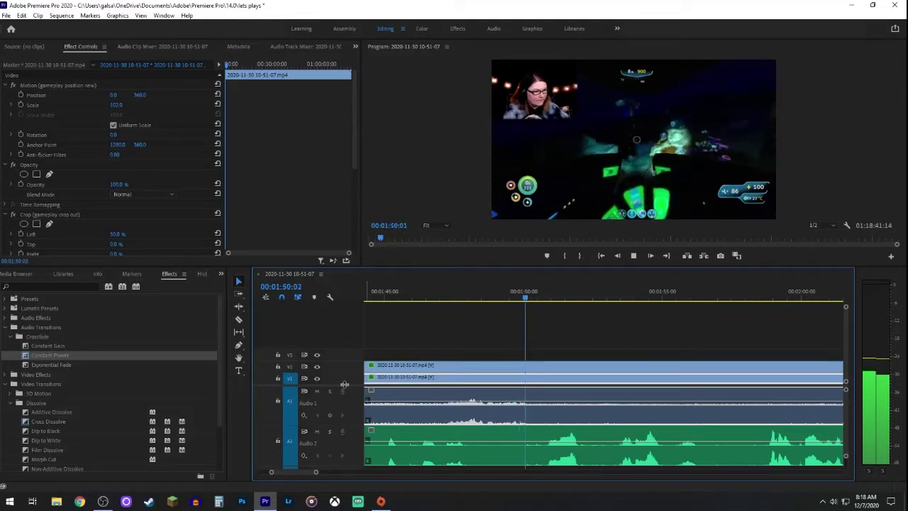
key(c)
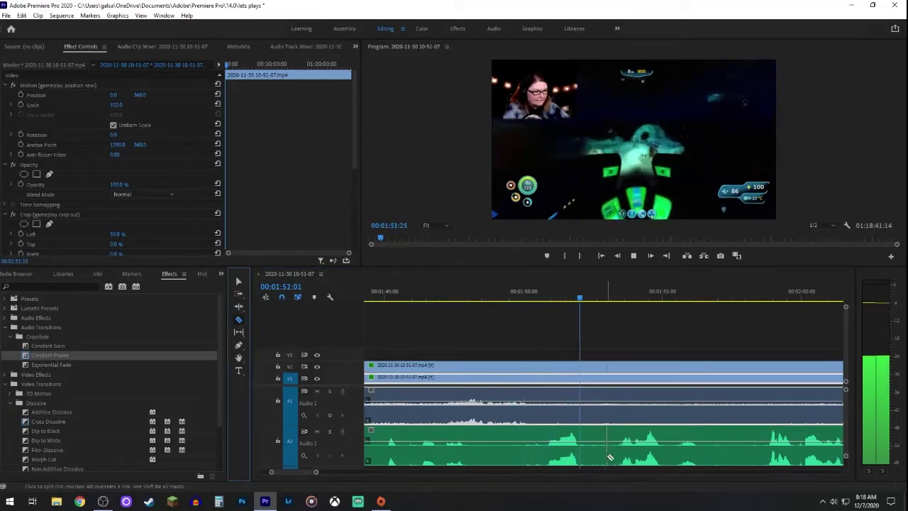
click(553, 454)
click(549, 457)
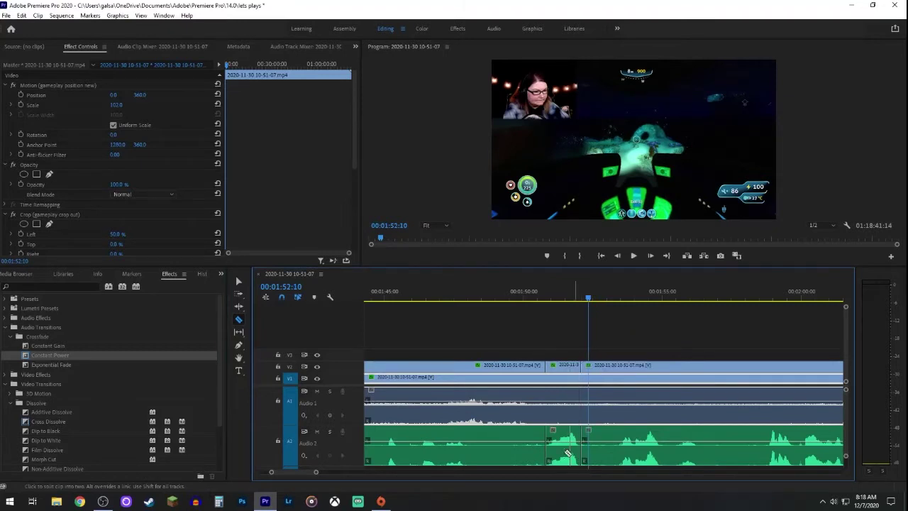
Apply the FACECAM POPOUT 1 NEW preset to the short V2 facecam segment and check the frame at 00:01:51:13
click(5, 299)
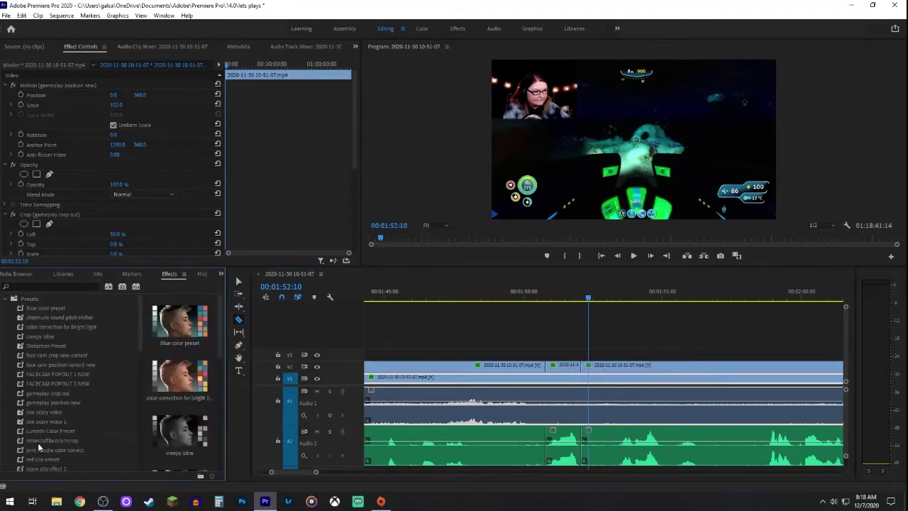
drag(20, 376, 567, 370)
click(564, 291)
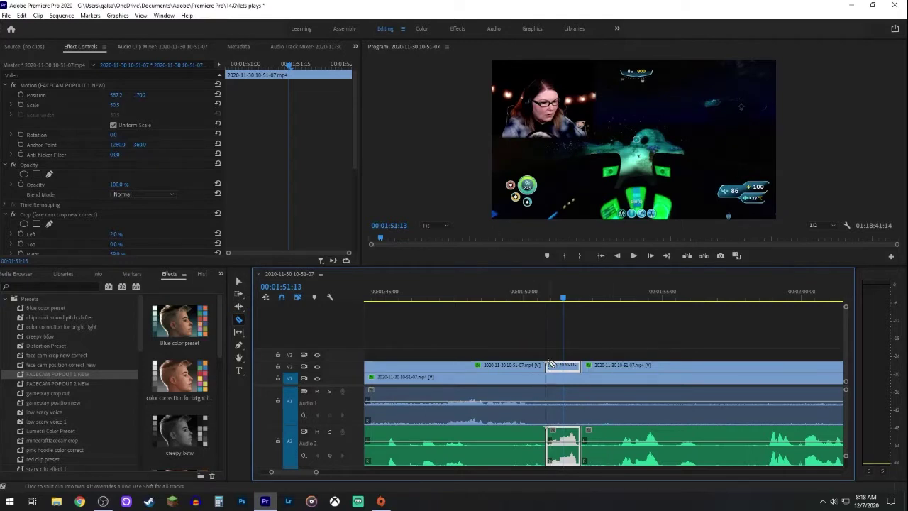
Play through the popout from 00:01:50 and split the facecam and voice clips around the next comment, at about 00:01:53 and 00:01:55
click(527, 298)
key(space)
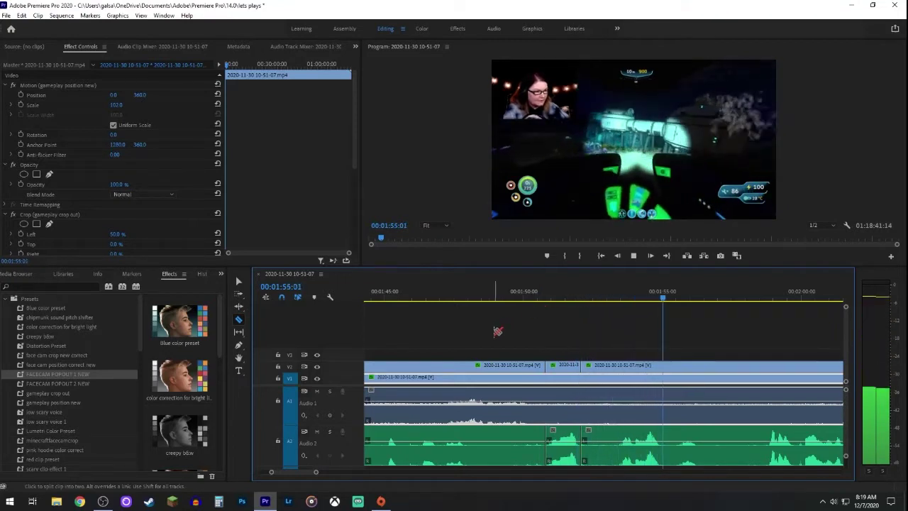
key(space)
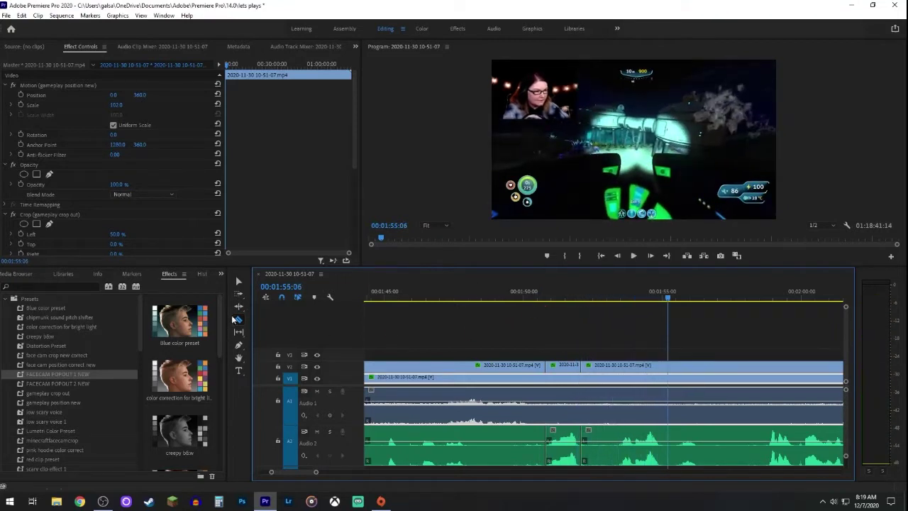
click(622, 461)
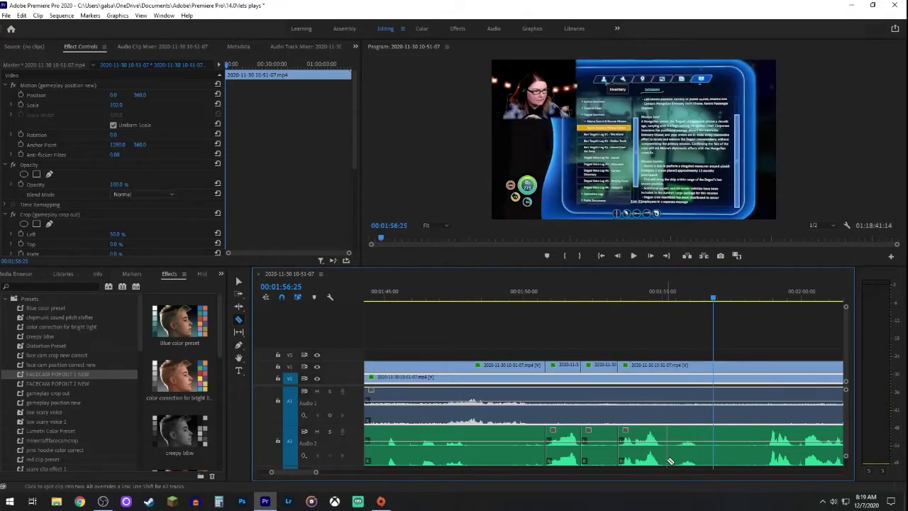
click(669, 461)
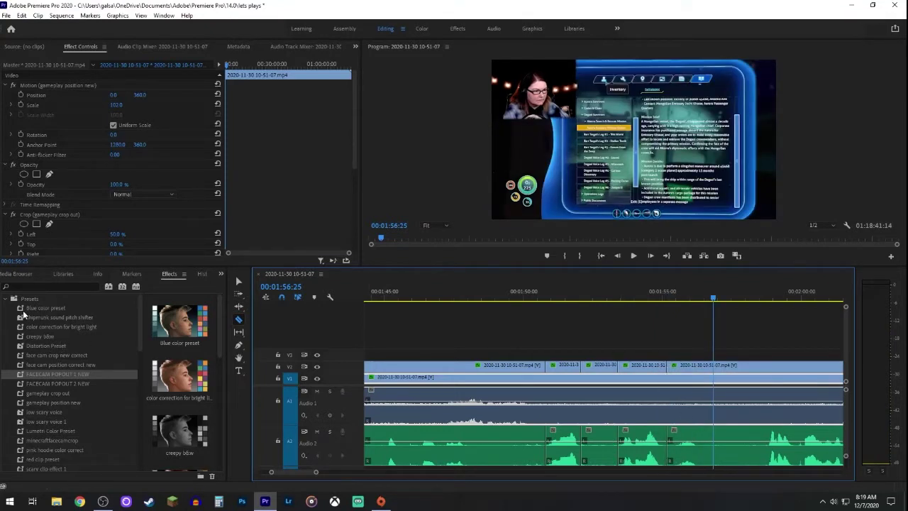
Apply the Blue color preset and FACECAM POPOUT 1 NEW to the second short facecam segment and check the frame at 00:01:54:09
drag(22, 309, 641, 367)
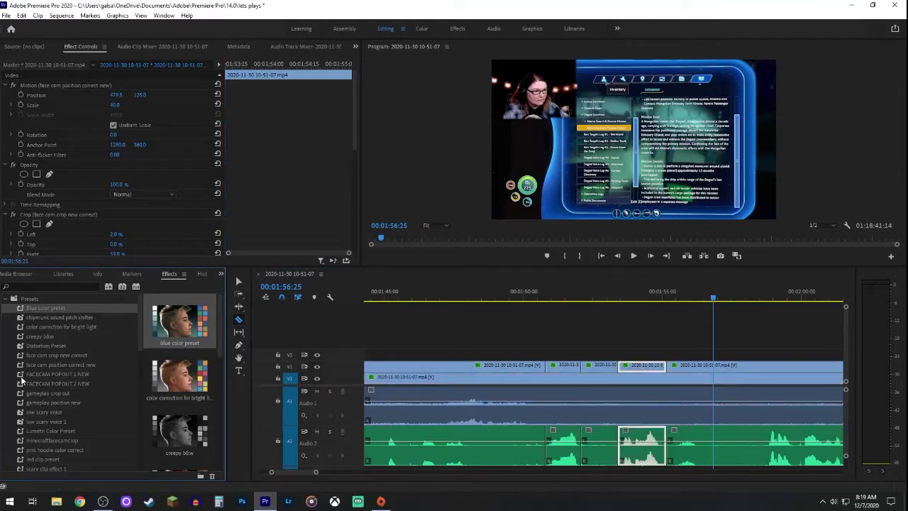
drag(19, 380, 642, 367)
click(643, 297)
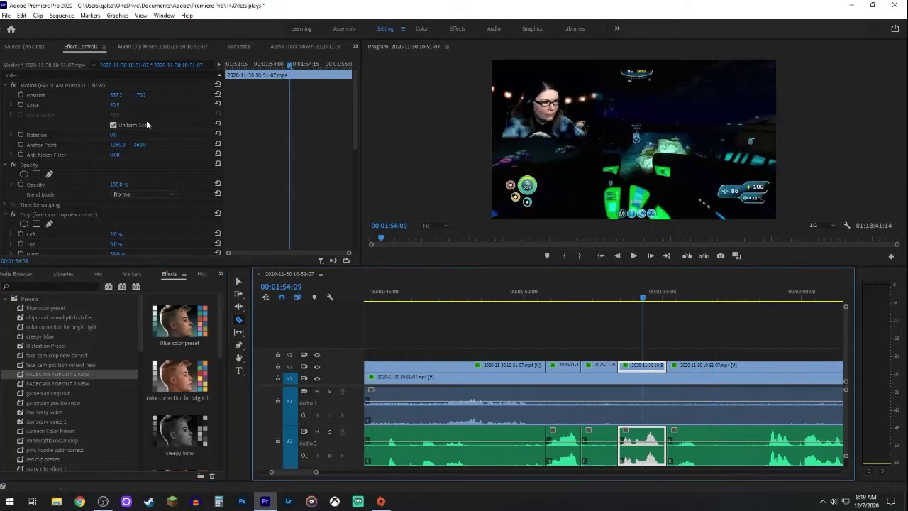
Move the popped-out facecam to position 1045.1, 315.1, tilt it about -5.3° and enlarge it to a scale of about 63
click(90, 95)
drag(558, 100, 592, 114)
drag(656, 160, 661, 160)
drag(563, 133, 645, 155)
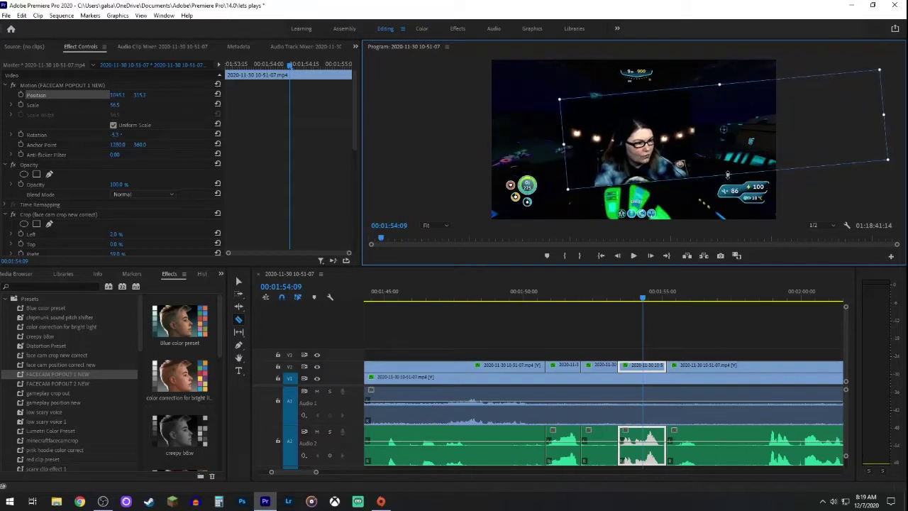
drag(727, 174, 726, 179)
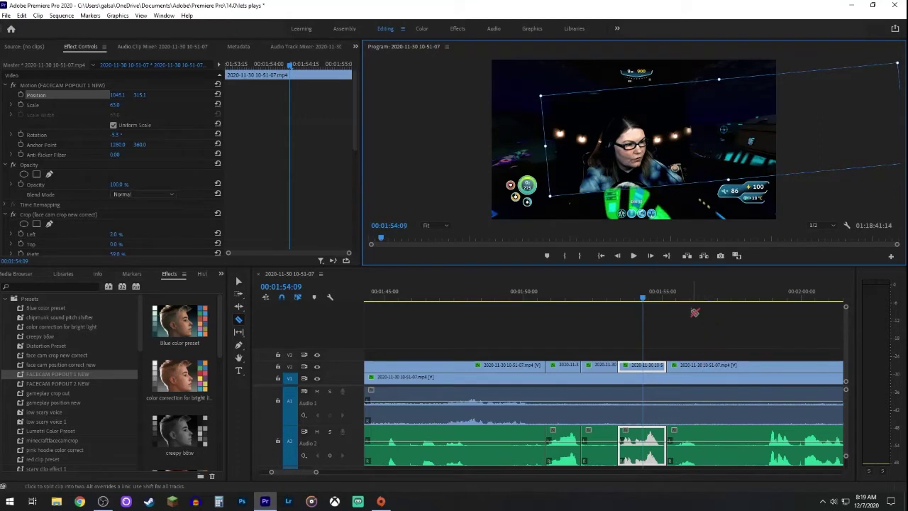
Tag the segment's voice audio as Dialogue with the Intercome echo preset, then return to the Editing workspace and play the segment
click(493, 28)
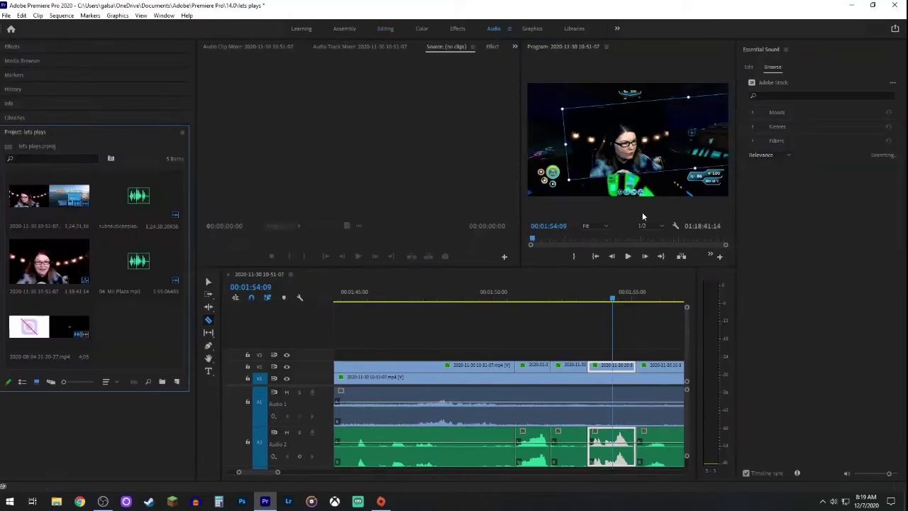
click(748, 67)
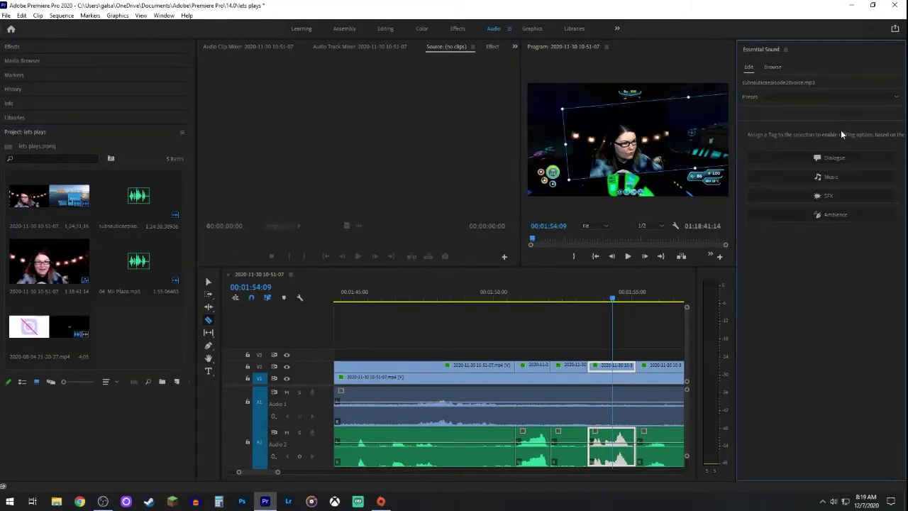
click(833, 158)
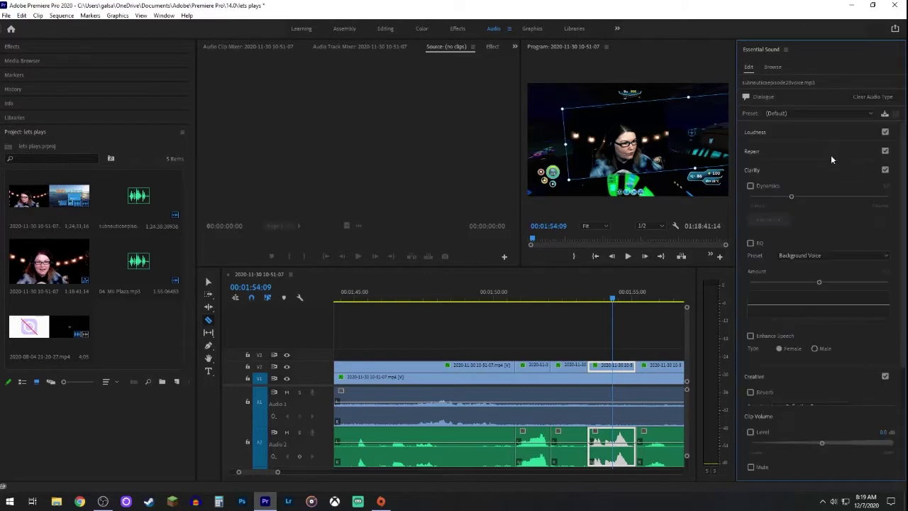
click(795, 316)
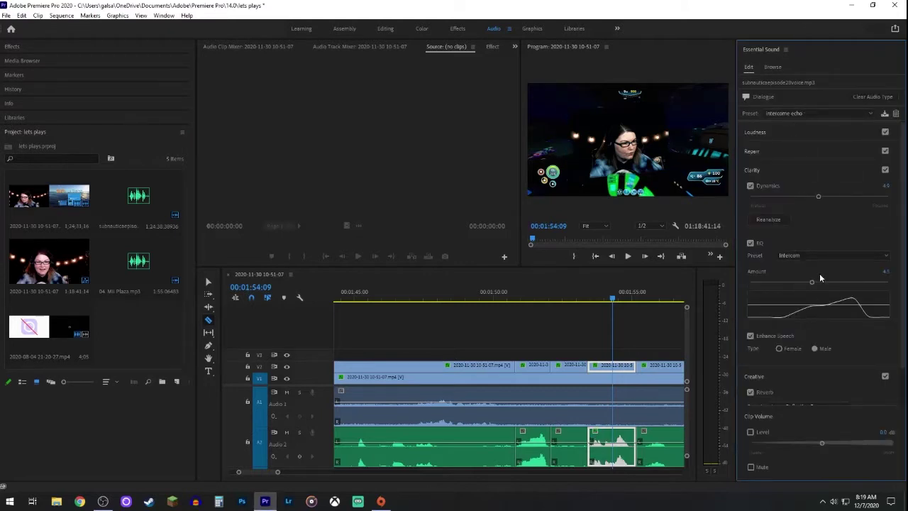
click(385, 29)
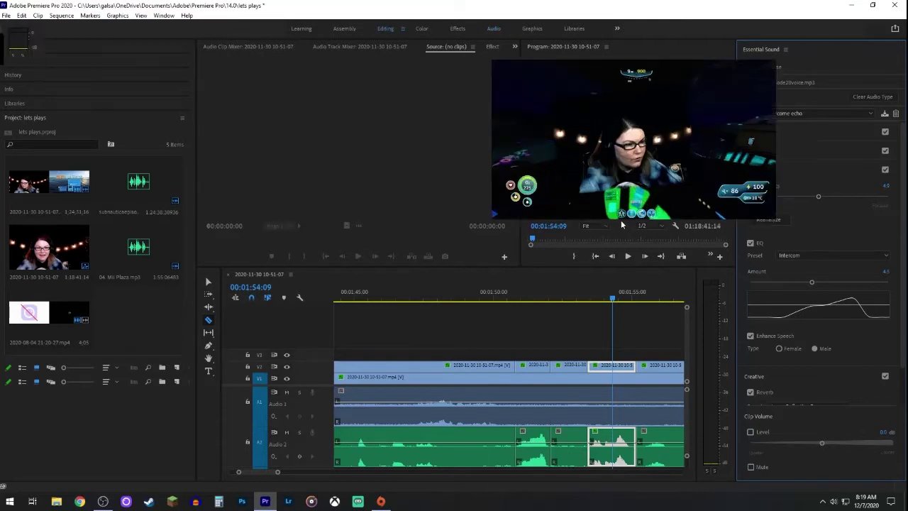
click(608, 298)
key(space)
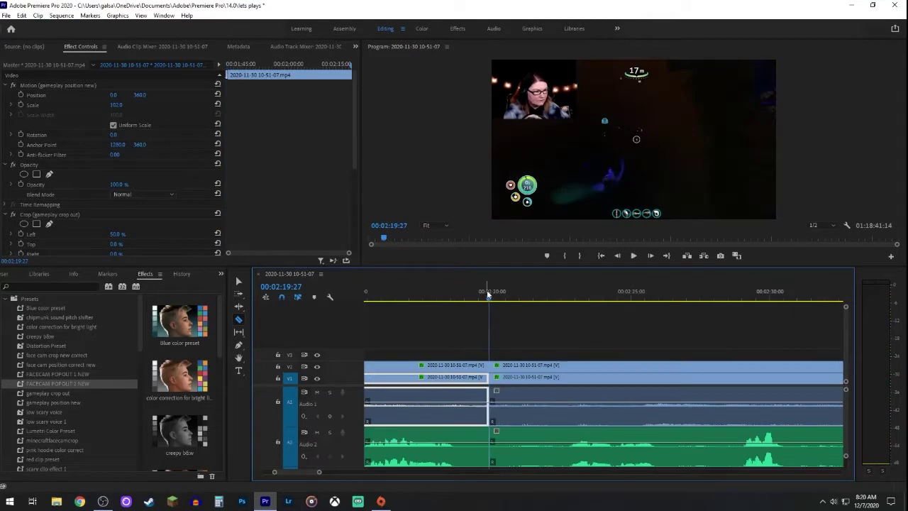
Play parts of the footage between about 00:02:23 and 00:02:38, checking the spoken sections for content worth keeping
click(585, 296)
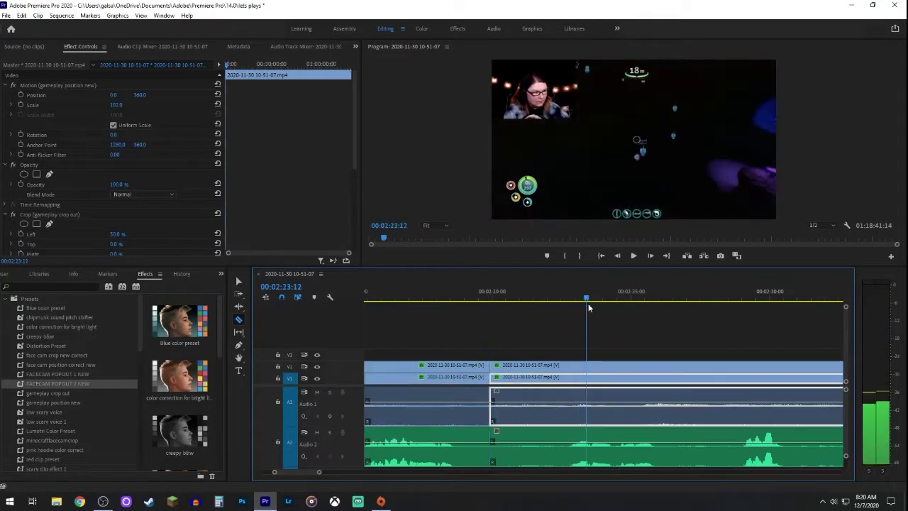
key(space)
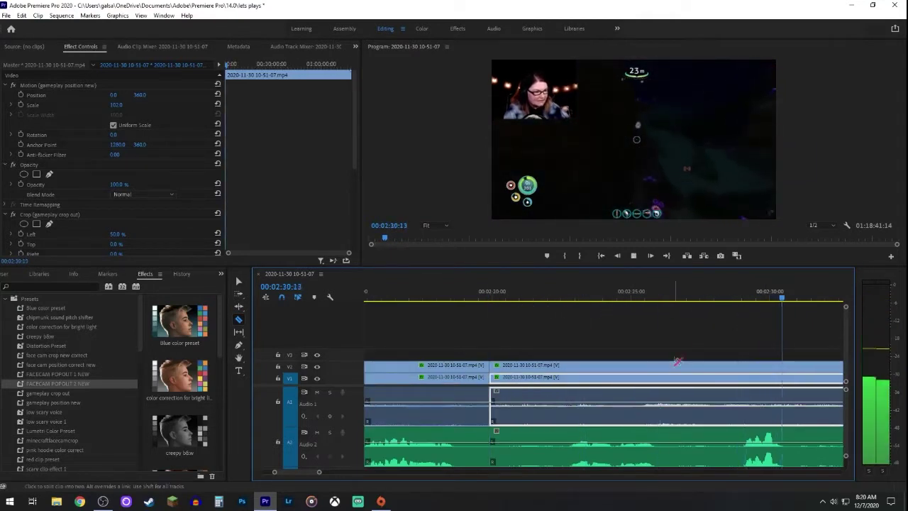
key(space)
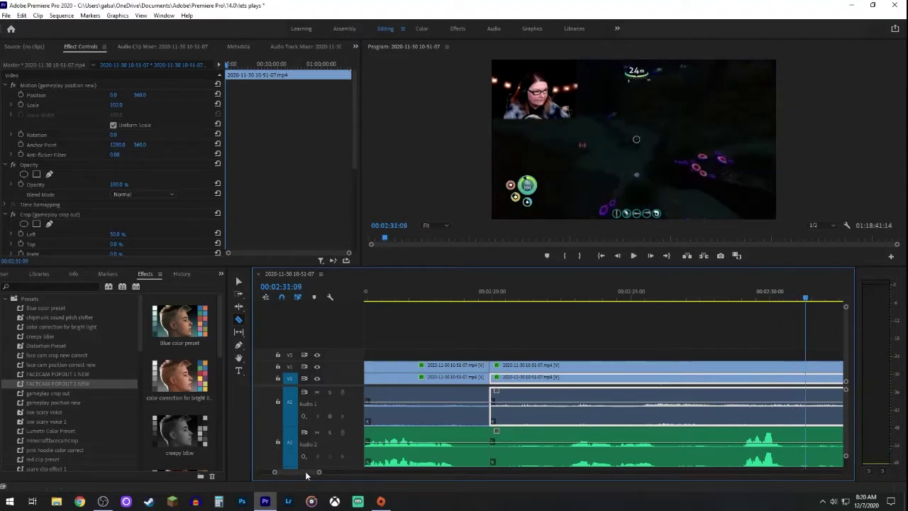
scroll(307, 475, down, 8)
click(489, 298)
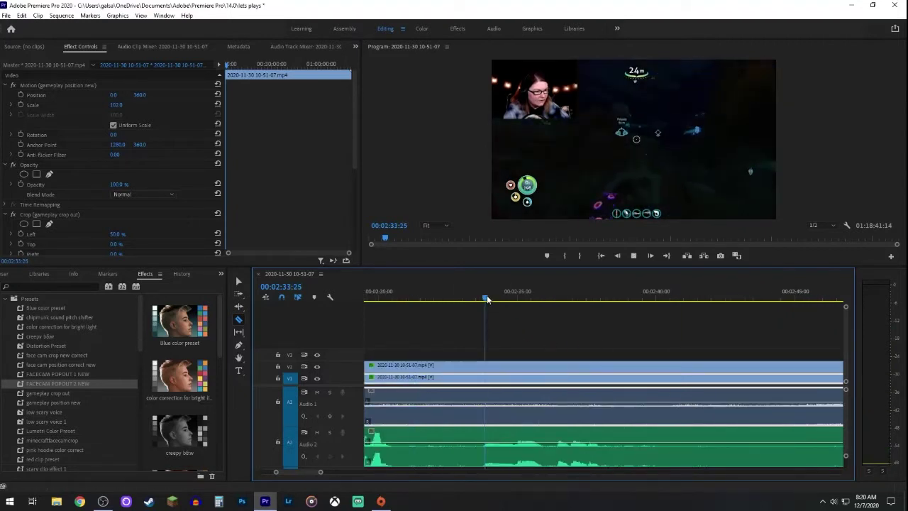
key(space)
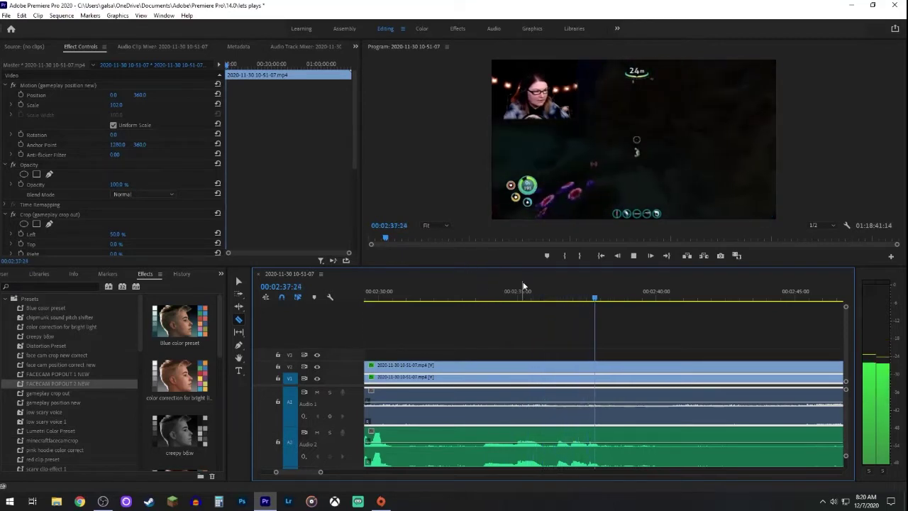
key(space)
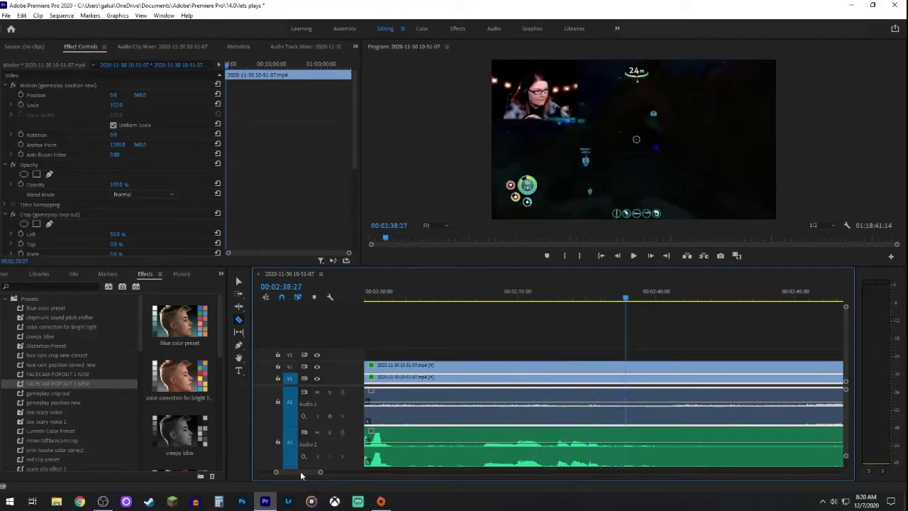
Review the spoken sections from about 00:02:49 to 00:03:01 for further places to cut
drag(301, 475, 301, 477)
click(648, 304)
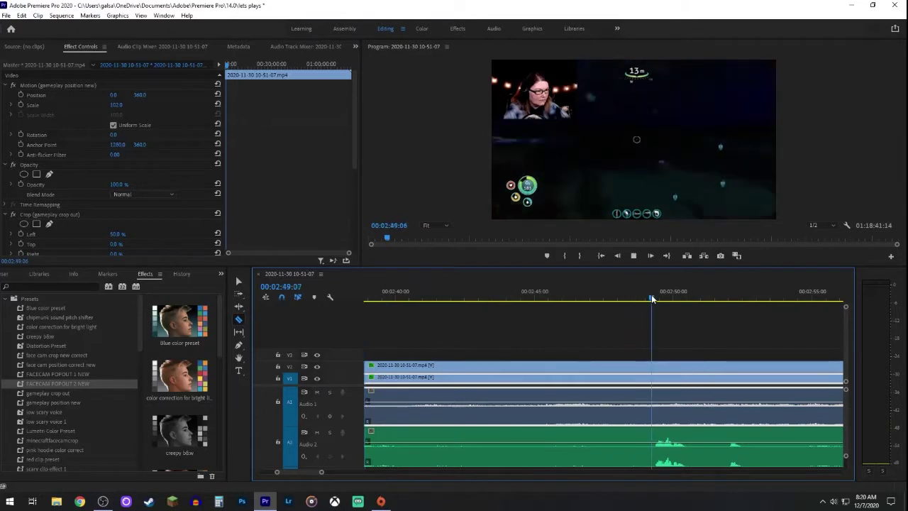
key(space)
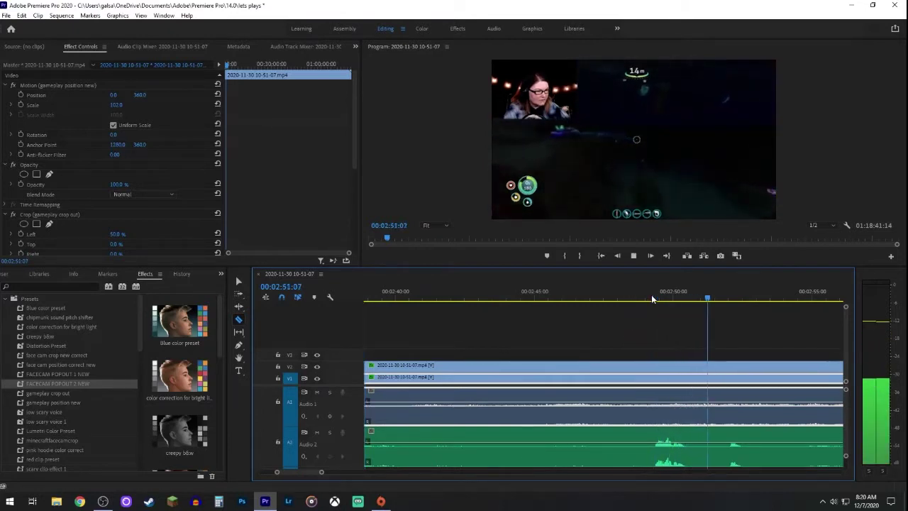
key(space)
scroll(306, 476, down, 2)
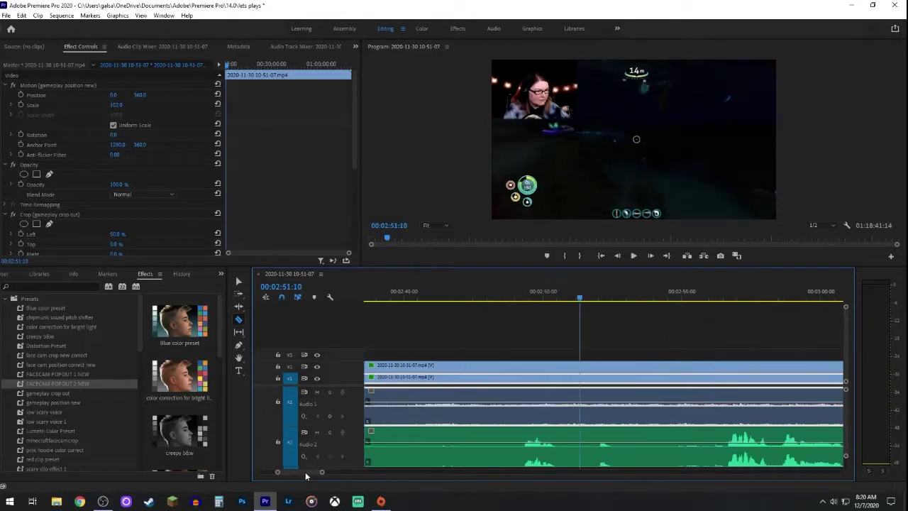
key(space)
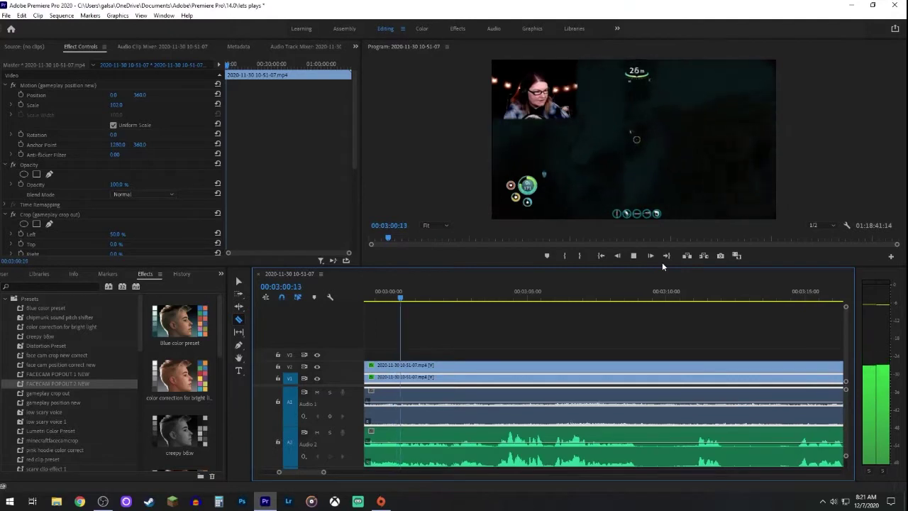
key(space)
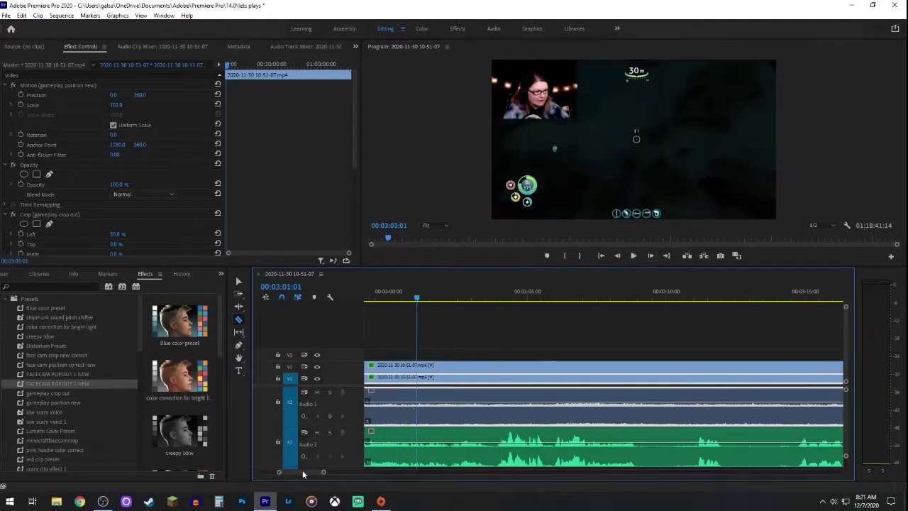
Review the base interior footage up to about 00:04:17 and replay the section from about 00:03:55
key(space)
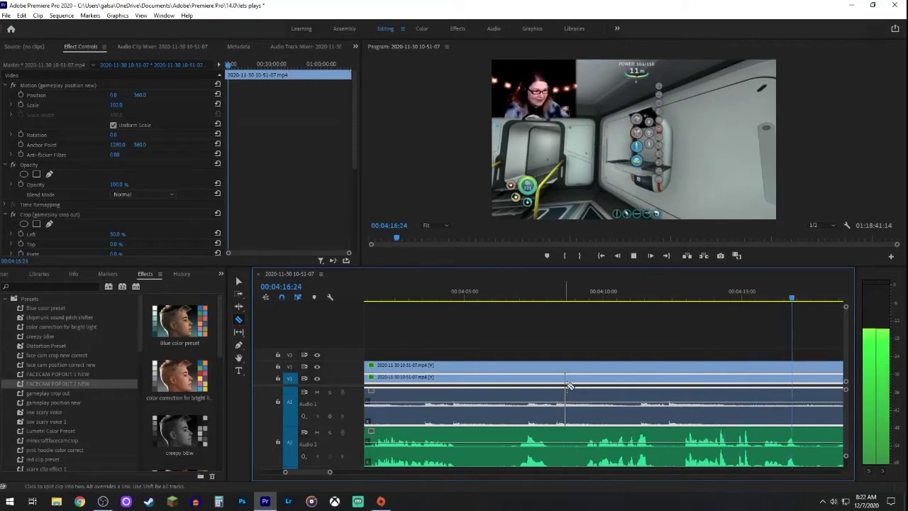
key(space)
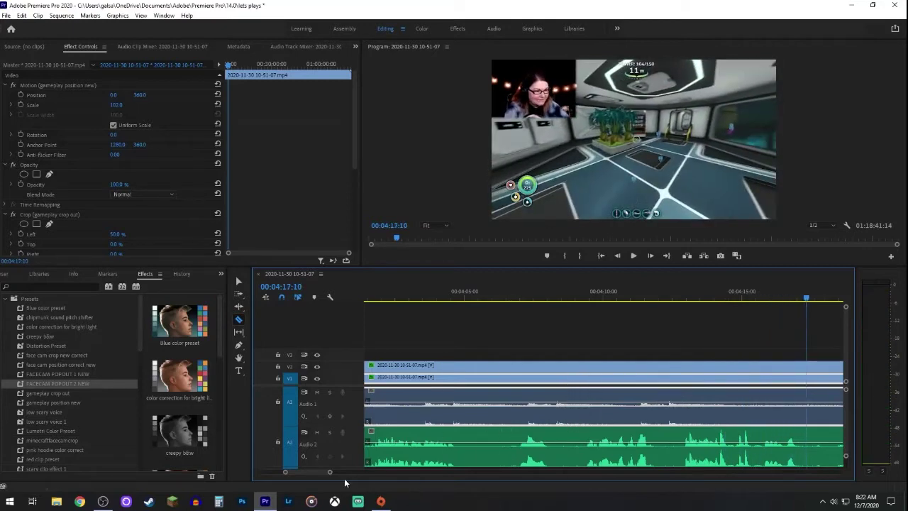
drag(310, 475, 308, 476)
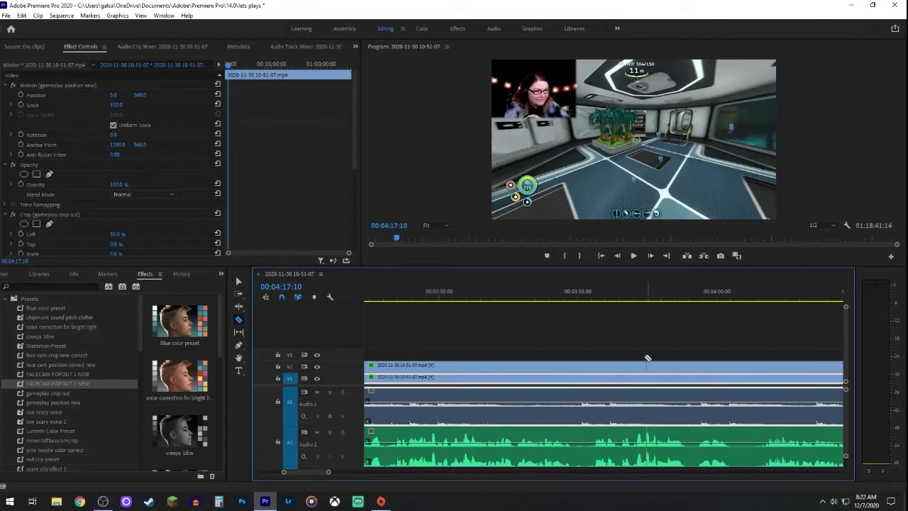
click(580, 295)
key(space)
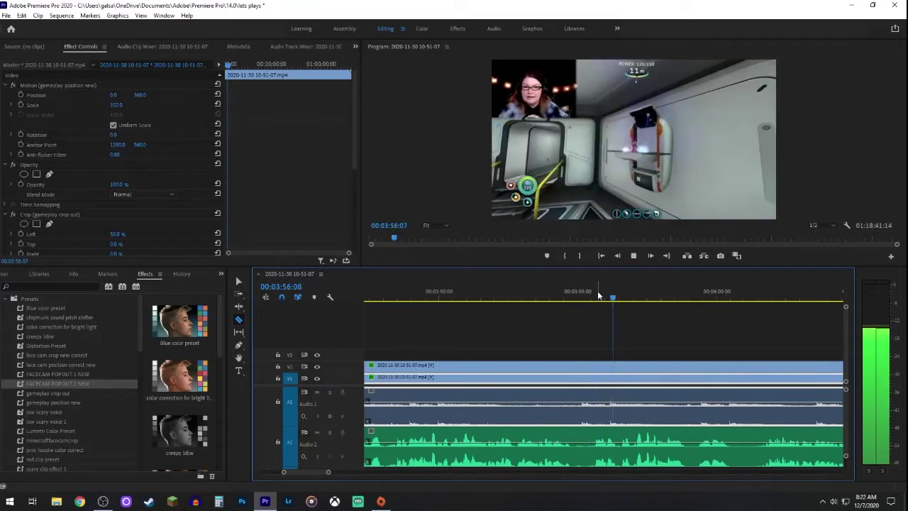
key(space)
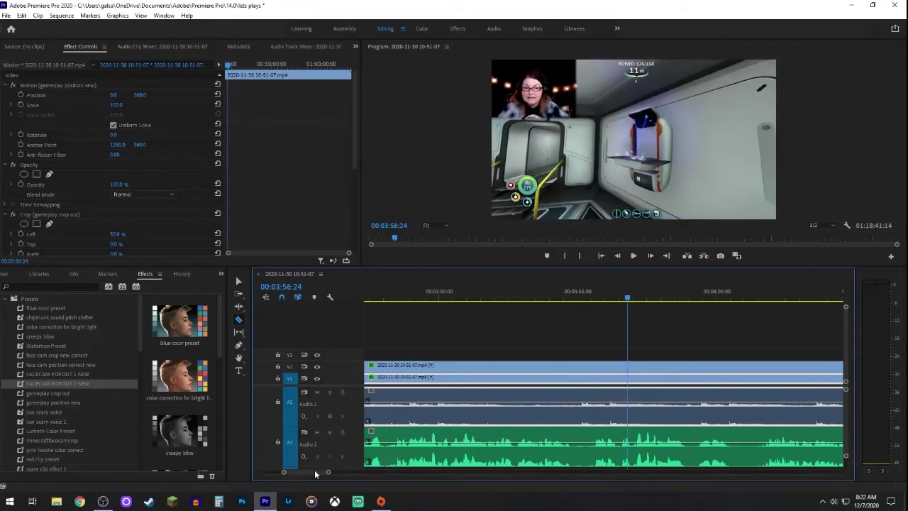
Play the base interior footage in short parts between about 00:03:35 and 00:03:57, checking the spoken sections for content worth keeping
drag(314, 470, 314, 469)
click(392, 292)
key(space)
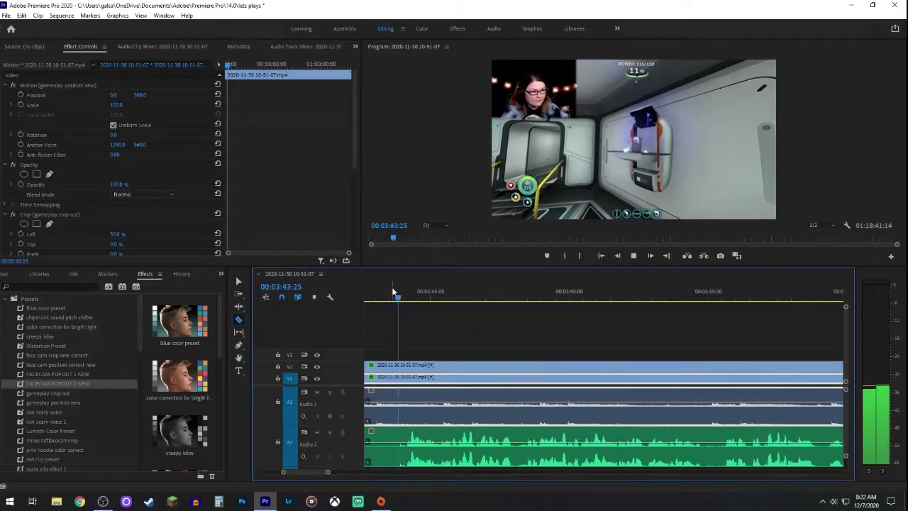
key(space)
drag(319, 474, 315, 475)
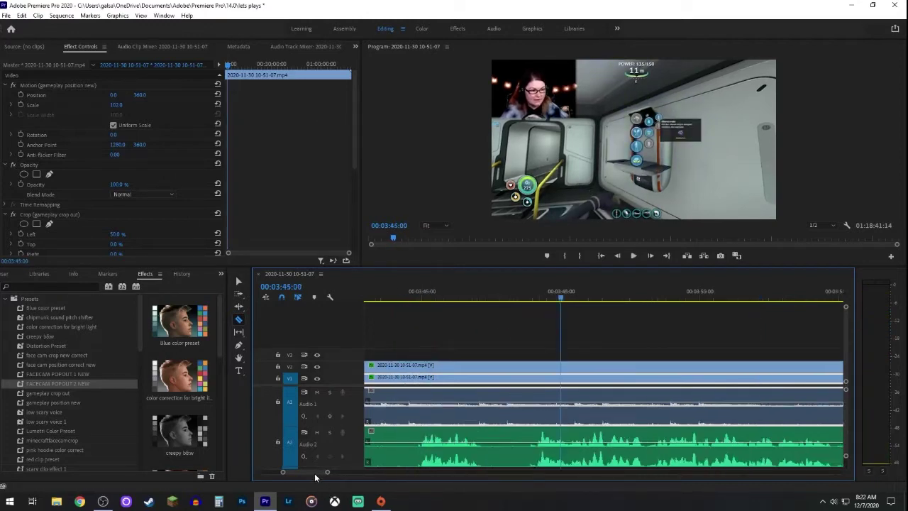
click(557, 298)
key(space)
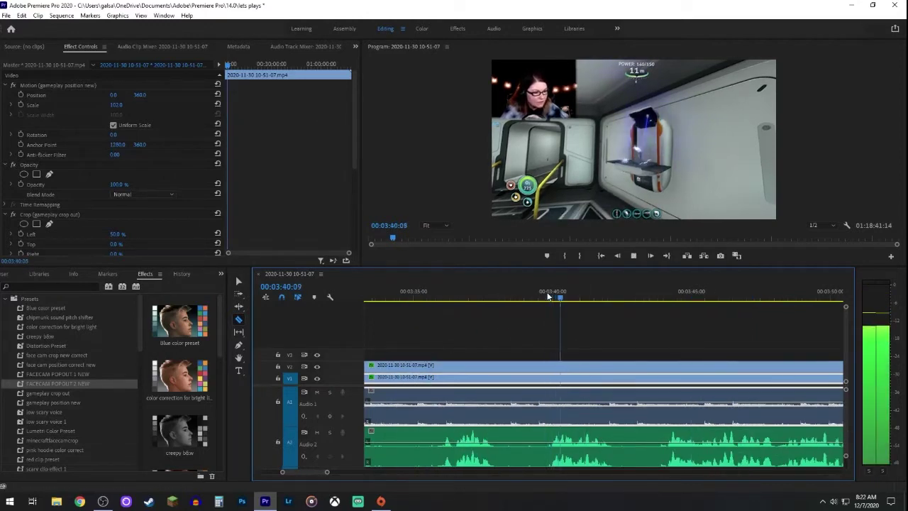
key(space)
click(435, 301)
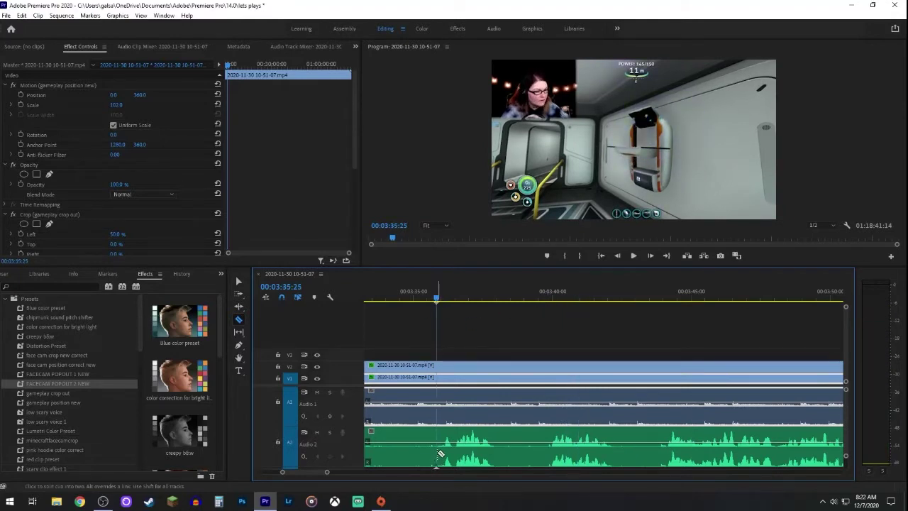
drag(441, 303, 711, 301)
Play the section from about 00:04:01 to 00:04:08 and split all tracks just before the comment at about 00:04:06
drag(304, 474, 307, 471)
click(479, 287)
key(space)
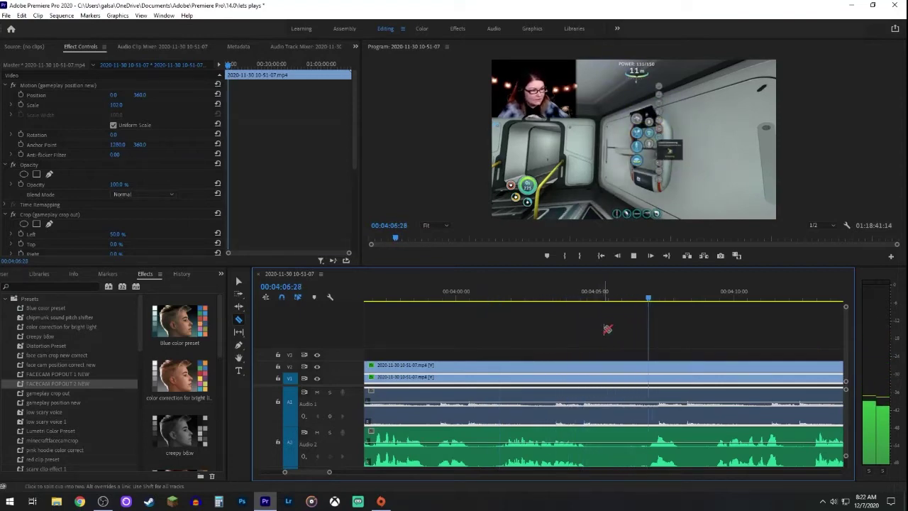
key(space)
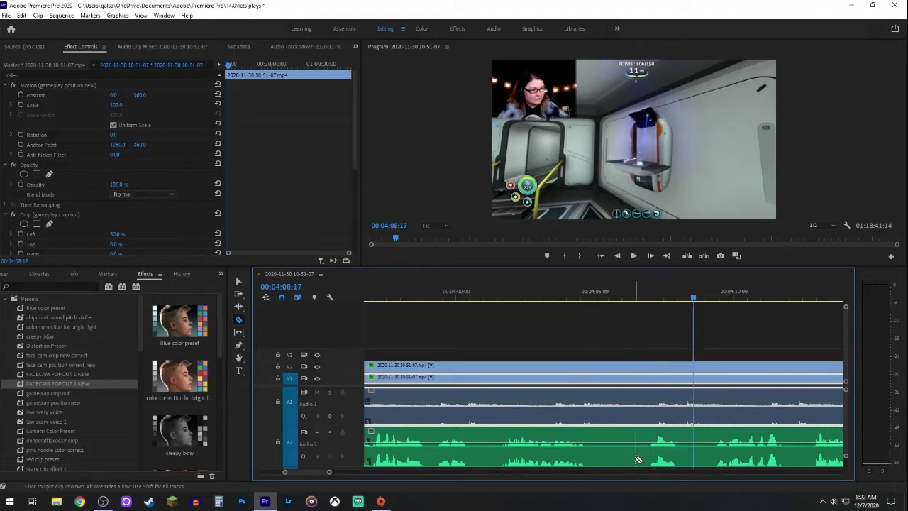
click(632, 396)
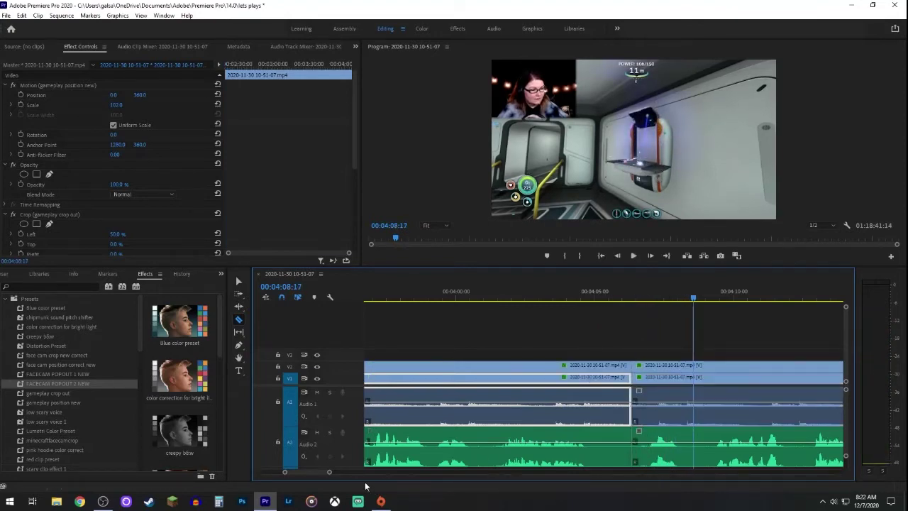
Ripple delete the dull footage on all tracks from the cut at 00:02:19:27 up to the new cut at about 00:04:06
drag(312, 471, 302, 475)
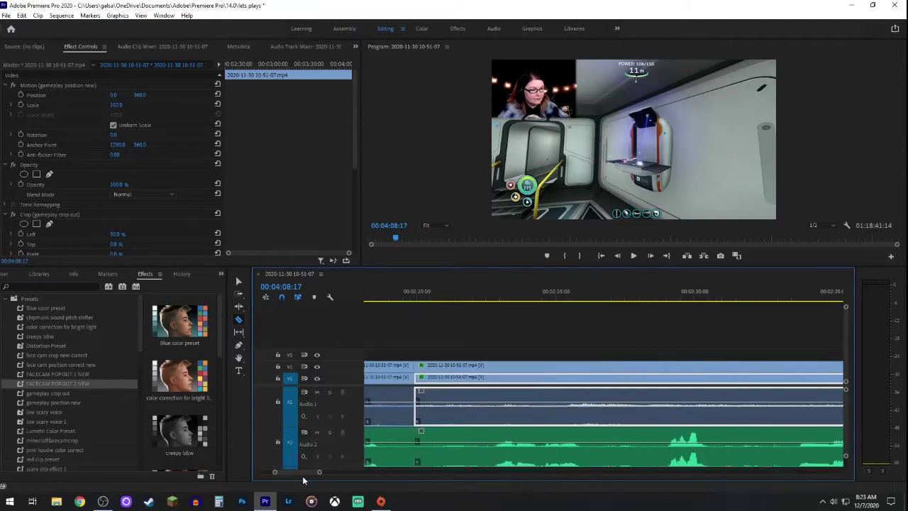
click(239, 281)
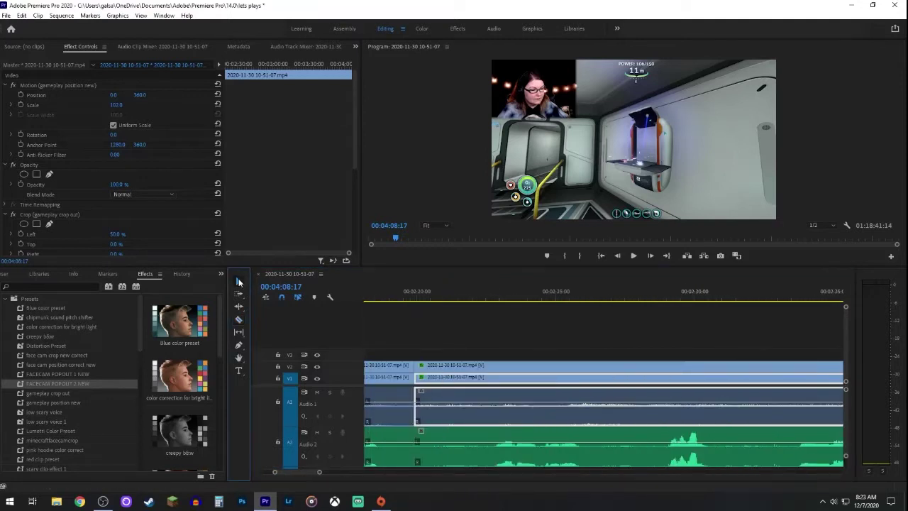
click(446, 367)
click(454, 376)
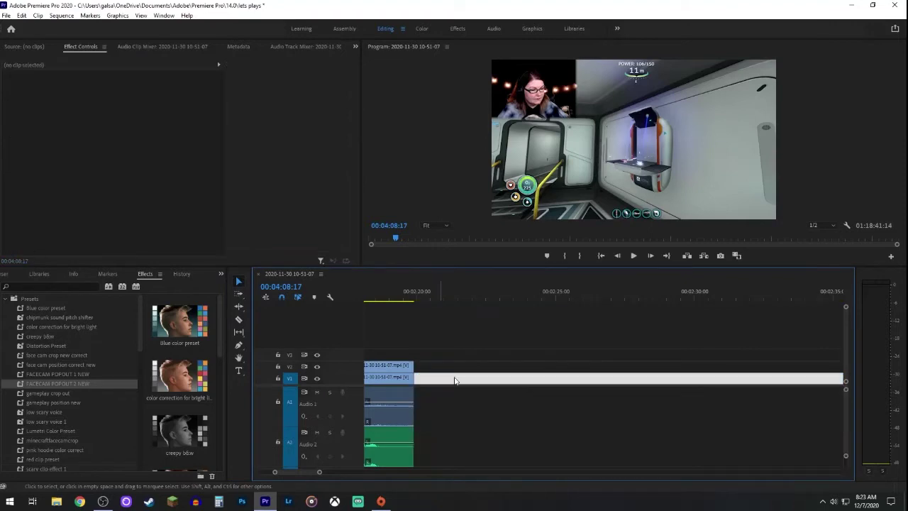
key(Up)
Add a Constant Power crossfade on Audio 1 and Cross Dissolves on both video tracks at the 00:02:19:27 cut
scroll(33, 404, down, 9)
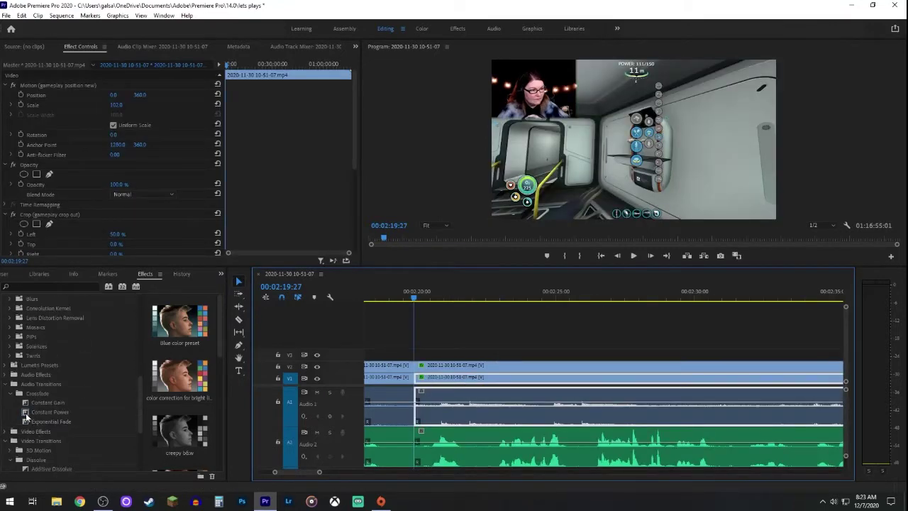
drag(26, 418, 414, 404)
scroll(54, 444, down, 3)
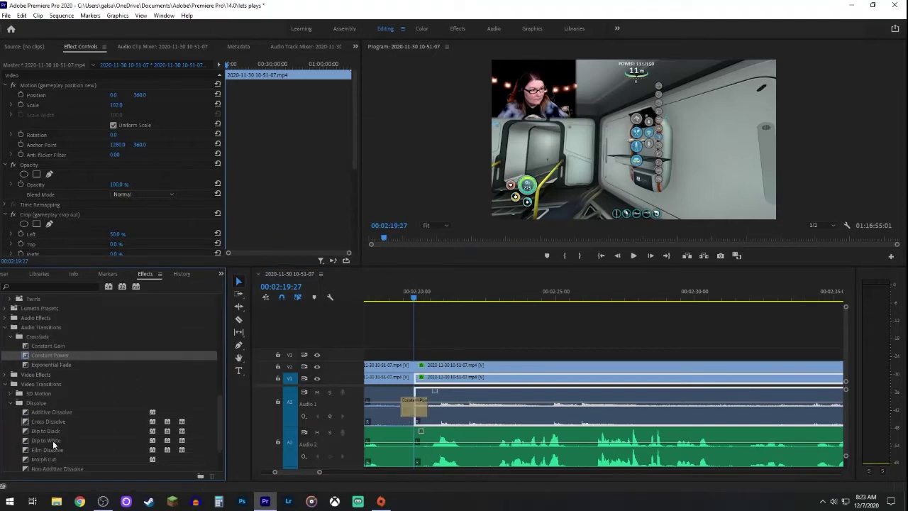
click(29, 422)
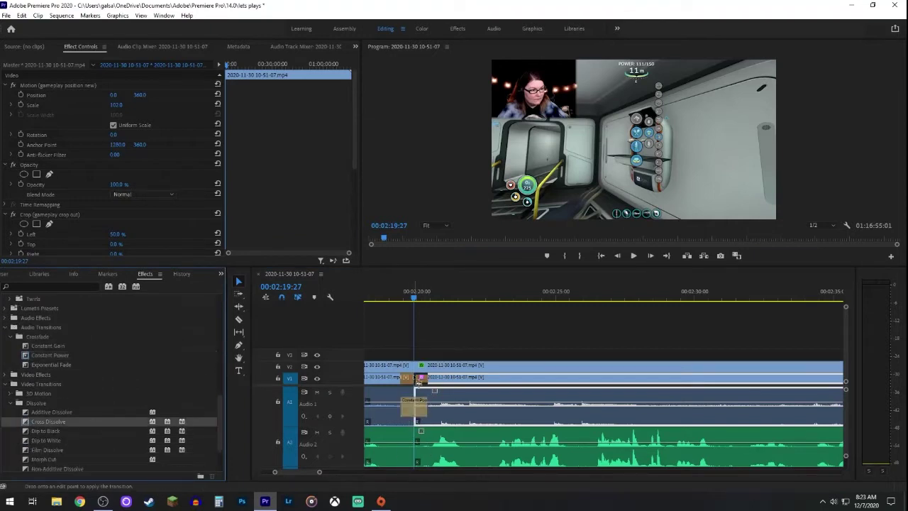
drag(418, 377, 412, 371)
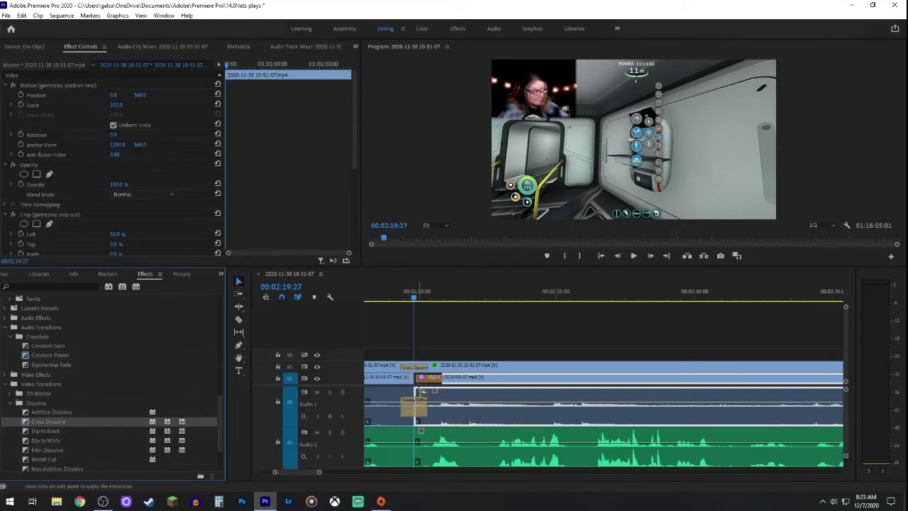
drag(425, 377, 419, 379)
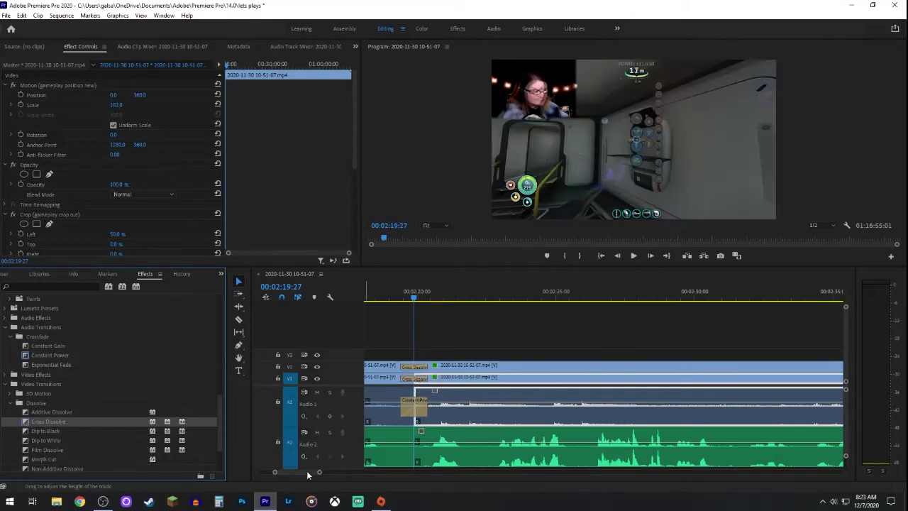
Play across the transitions at 00:02:19:27, starting a few seconds before the cut, to check the join
click(307, 475)
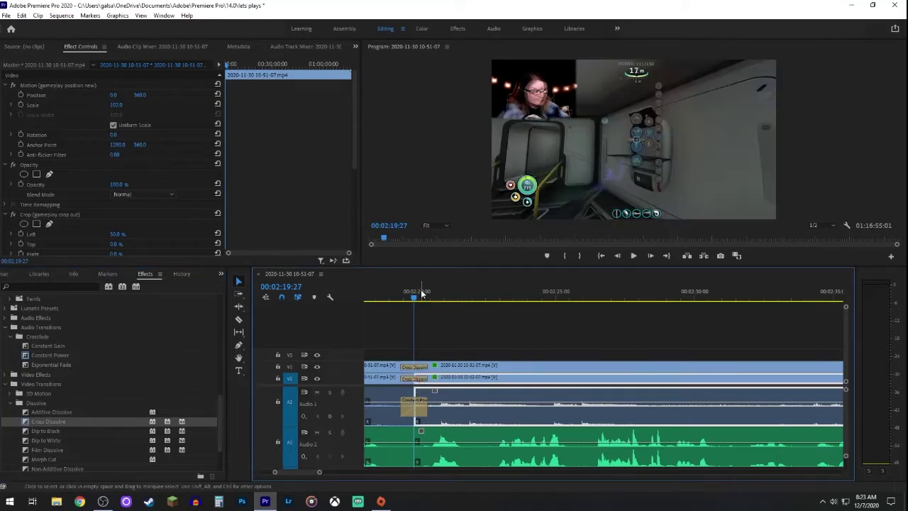
drag(421, 294, 379, 293)
key(space)
scroll(384, 326, up, 5)
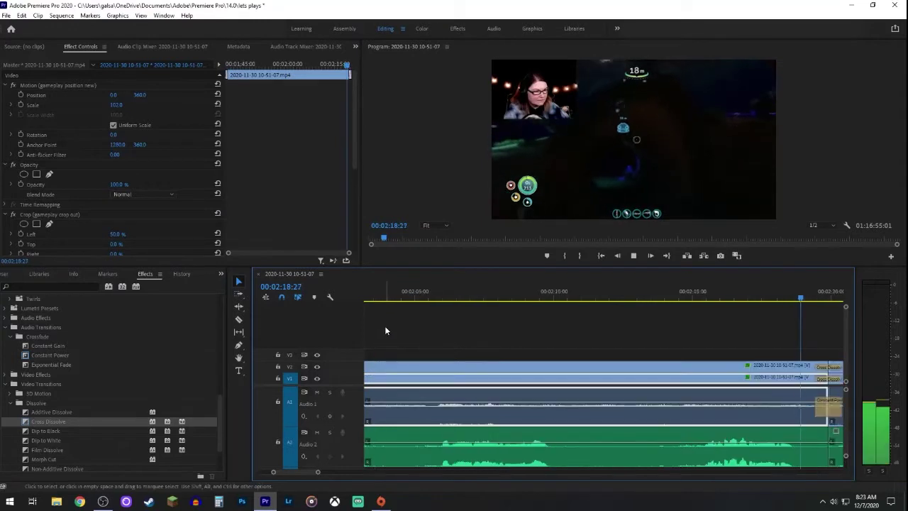
scroll(436, 315, down, 5)
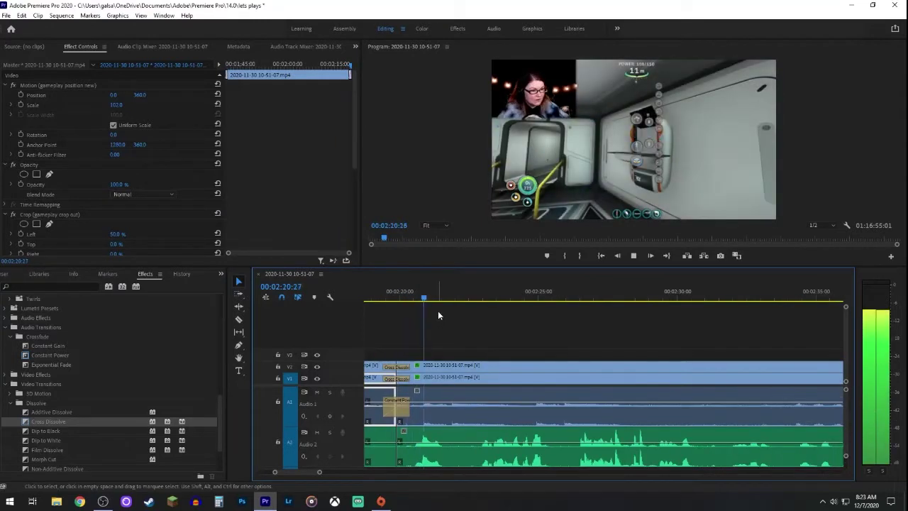
Isolate the comment on the facecam video and voice audio with splits at about 00:02:23 and 00:02:25:11
click(239, 319)
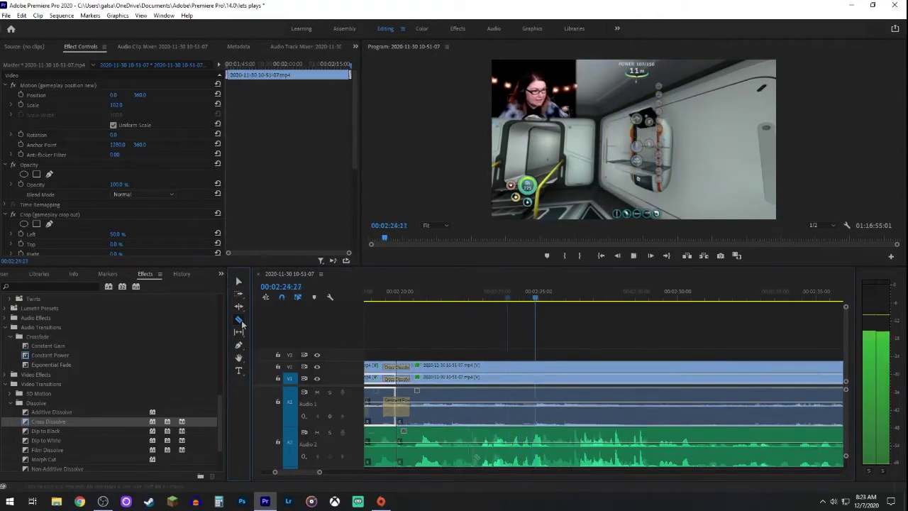
key(space)
scroll(497, 425, down, 1)
click(444, 454)
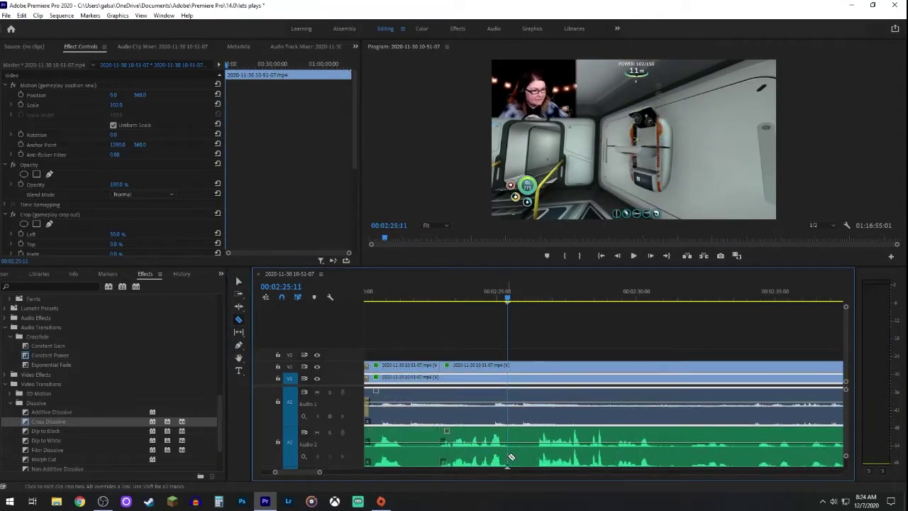
Apply the Blue color preset to the isolated facecam clip and the Intercome echo Dialogue preset to its voice audio, returning to the Editing workspace
scroll(39, 364, up, 10)
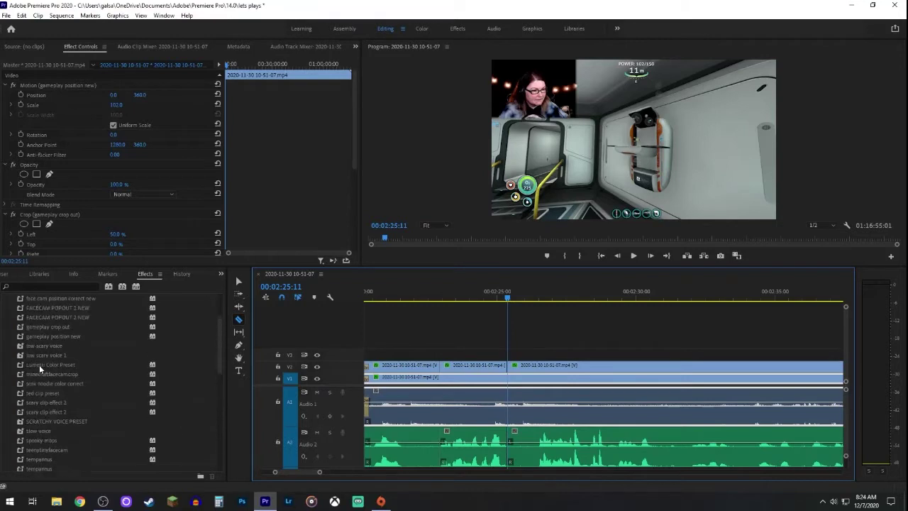
click(21, 310)
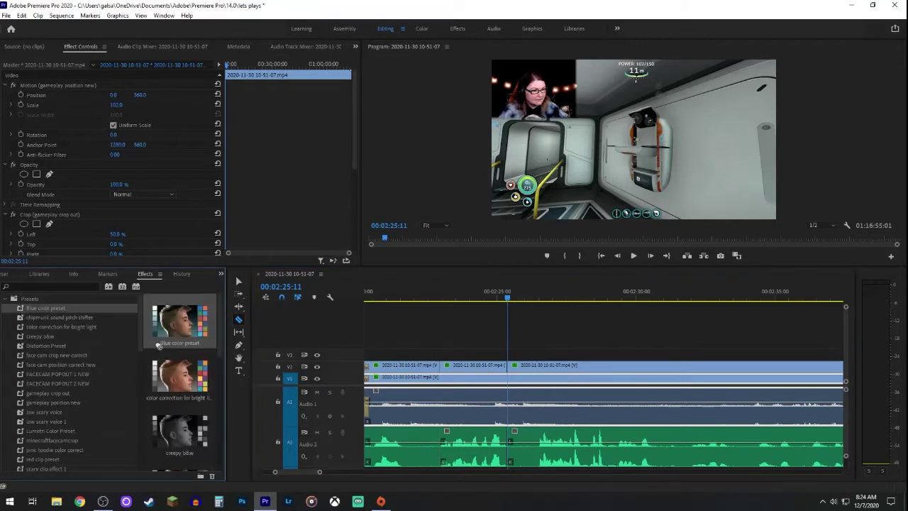
drag(22, 310, 474, 365)
click(479, 300)
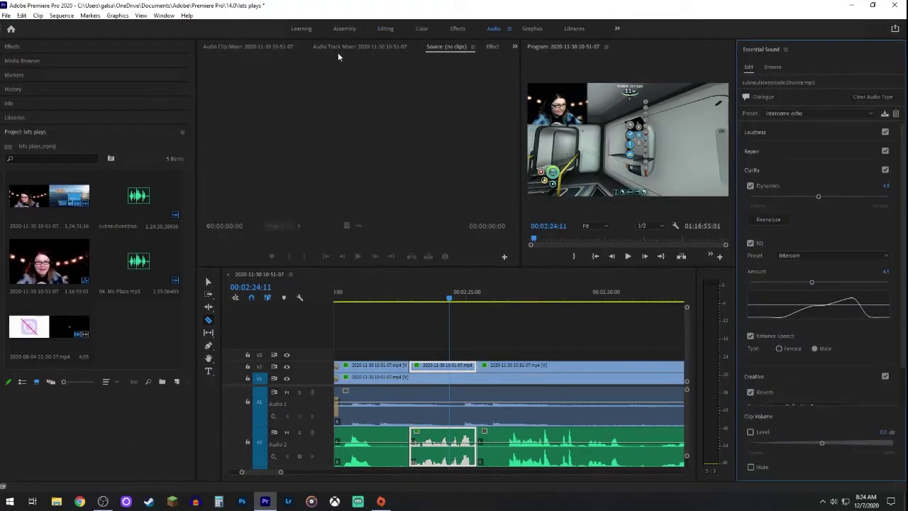
click(385, 28)
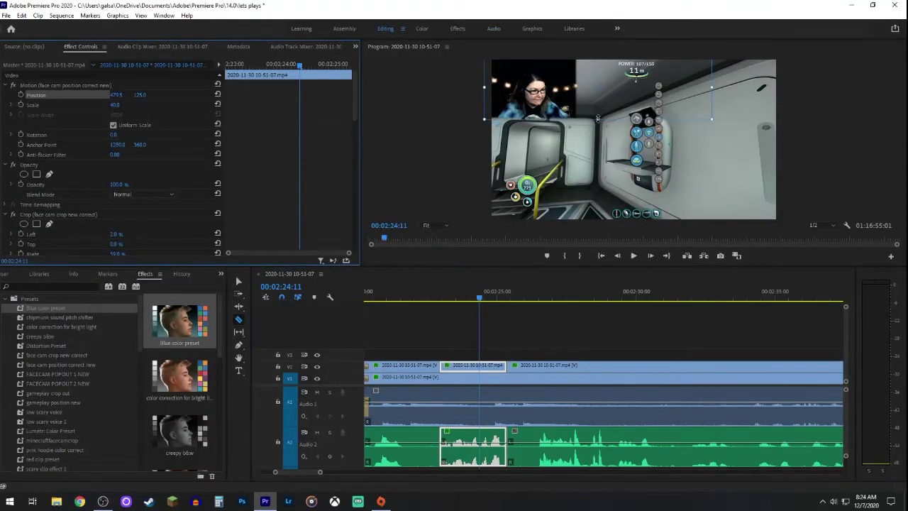
Enlarge the isolated facecam to about 74.9 scale, rotate it about 6.2°, move it near the frame's center, and play the popout
drag(597, 119, 590, 151)
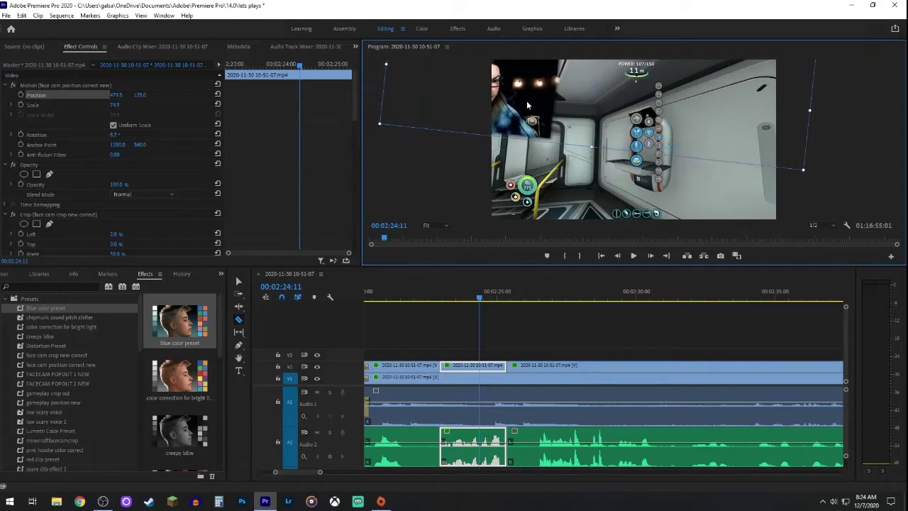
drag(526, 105, 685, 162)
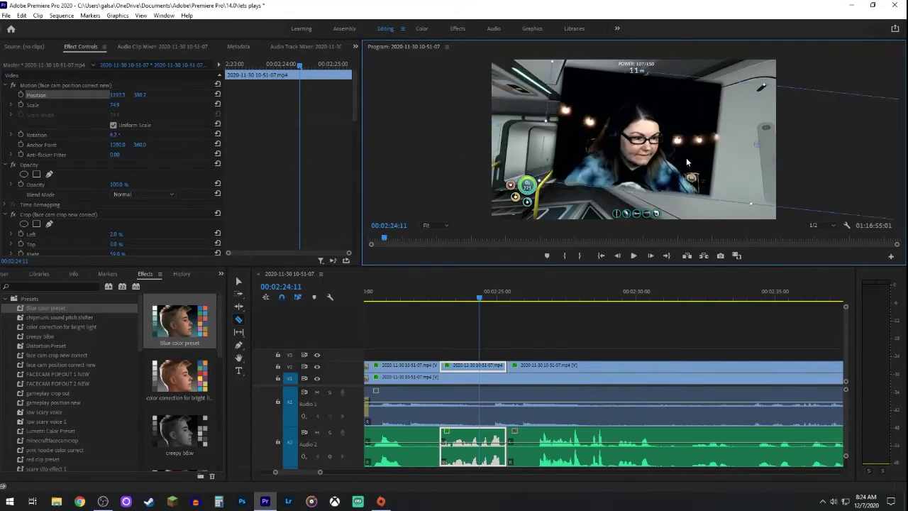
click(417, 296)
key(space)
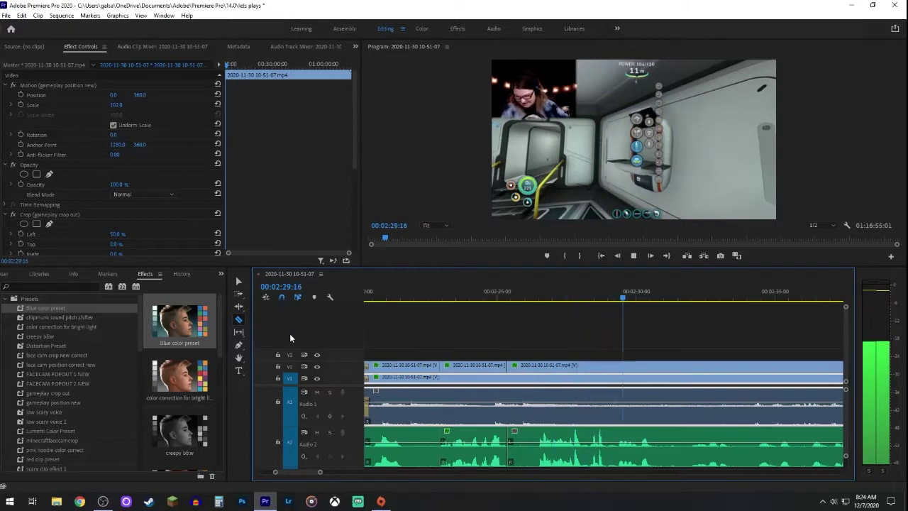
Review the footage from about 00:02:30 up to 00:02:45, replaying the spoken section from about 00:02:37
scroll(434, 292, down, 3)
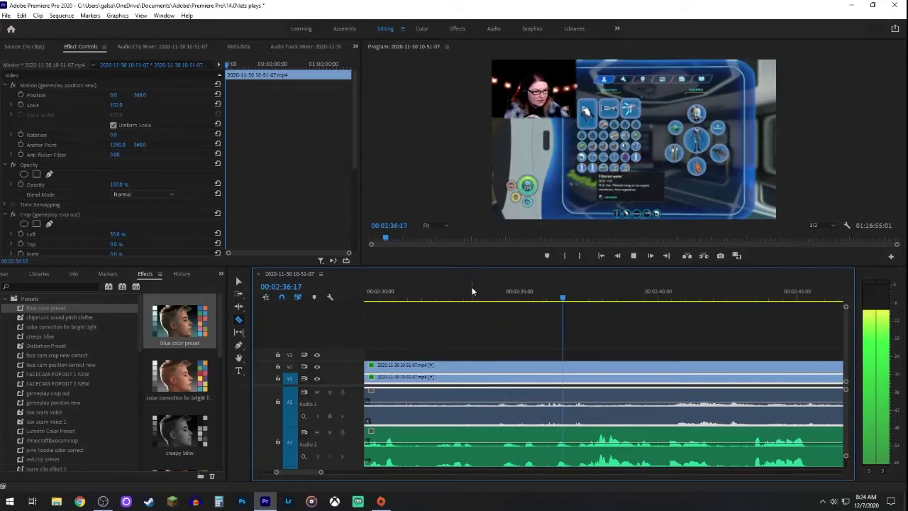
key(space)
drag(617, 299, 572, 301)
key(space)
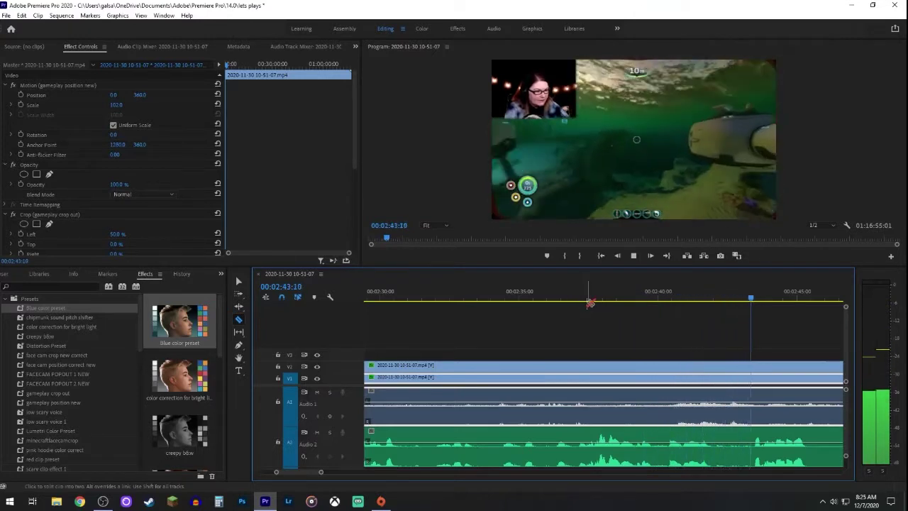
key(space)
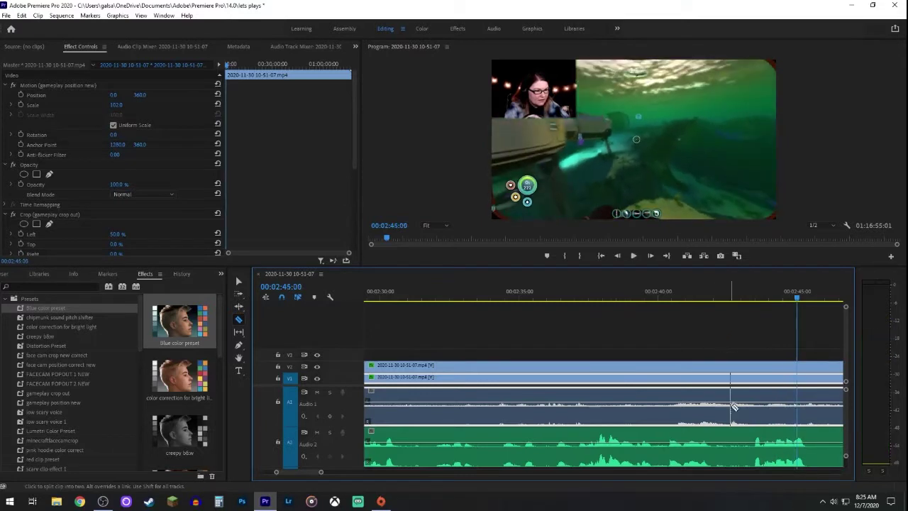
Split all tracks at about 00:02:42:24 and ripple delete the preceding footage back to 00:02:28:09
shift+click(736, 453)
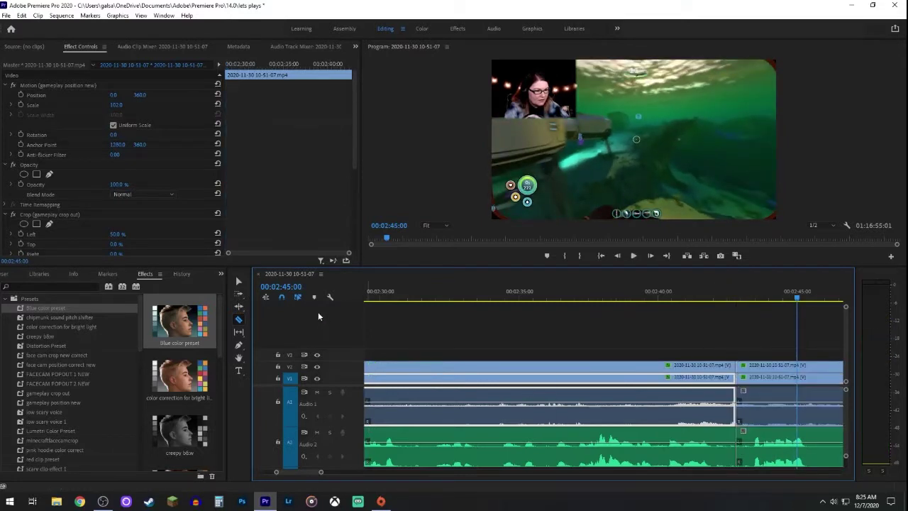
click(240, 283)
click(570, 365)
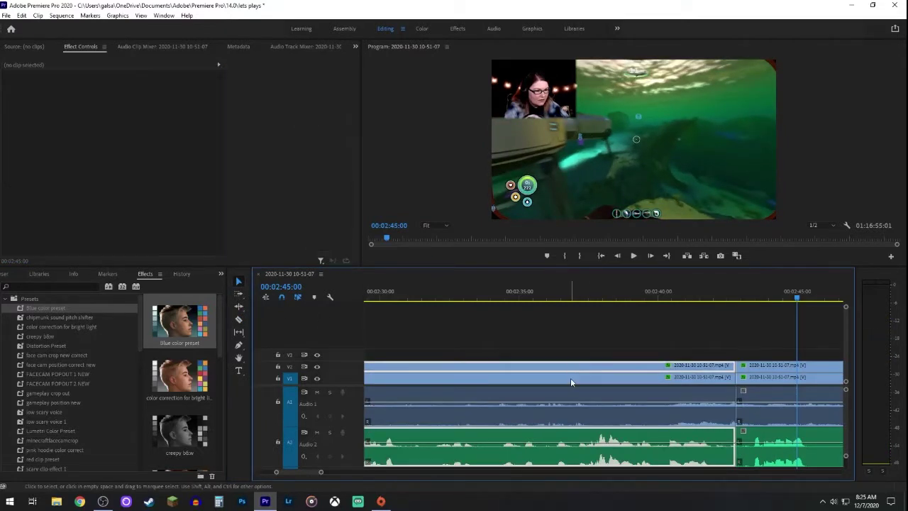
key(Delete)
key(Delete)
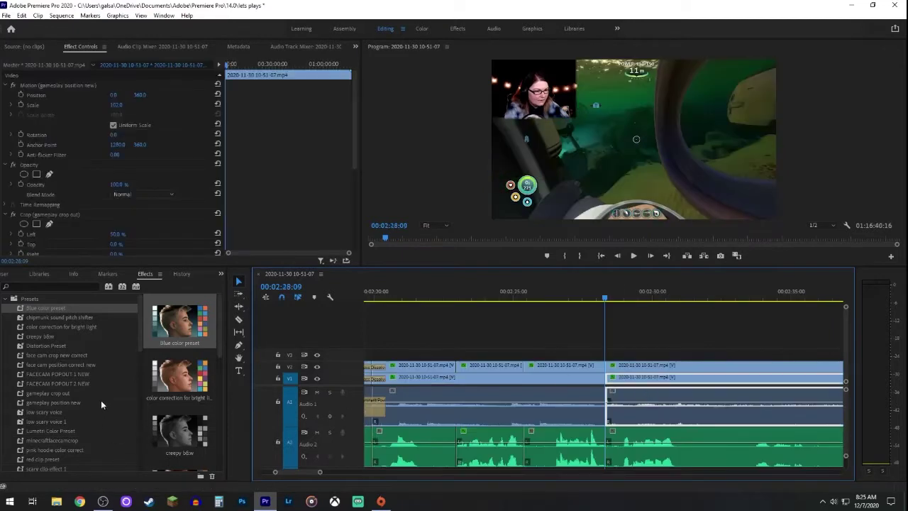
Add a Constant Power crossfade on Audio 1 and Cross Dissolves on both video tracks at the 00:02:28:09 cut
scroll(26, 437, down, 2)
scroll(29, 436, down, 5)
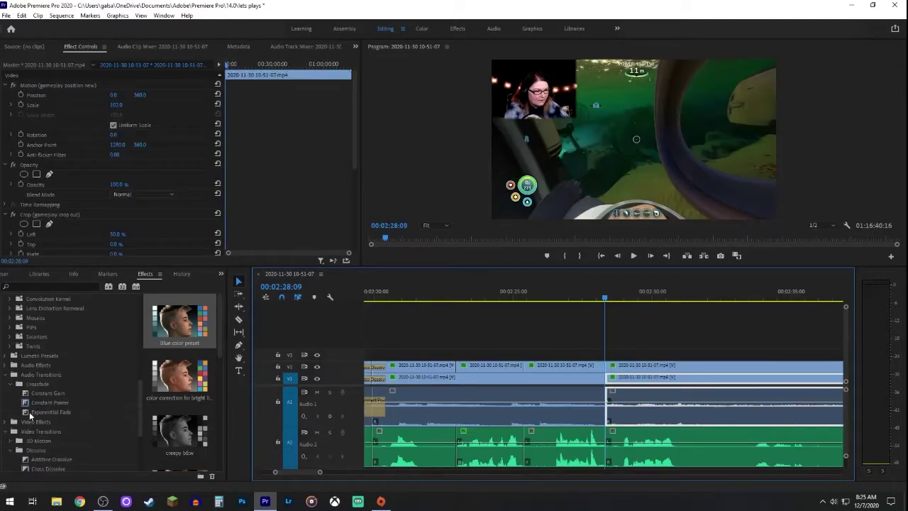
drag(44, 402, 605, 405)
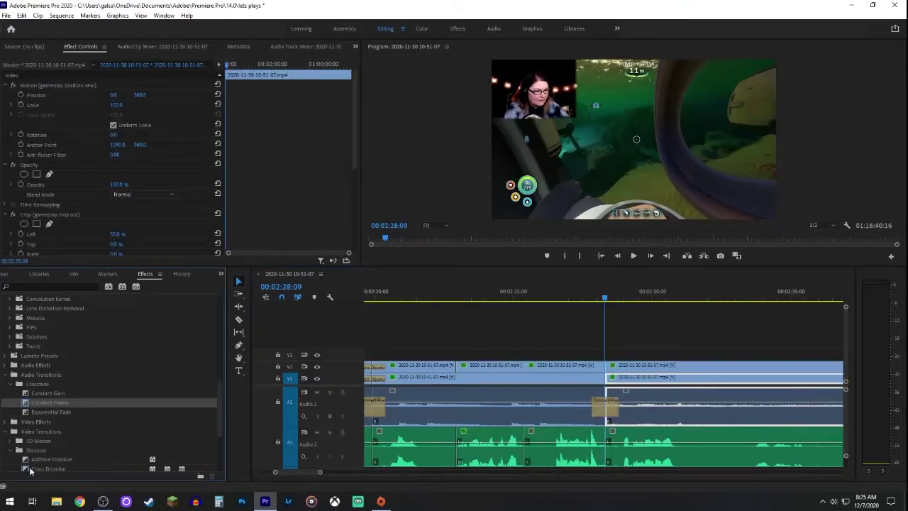
drag(29, 470, 541, 408)
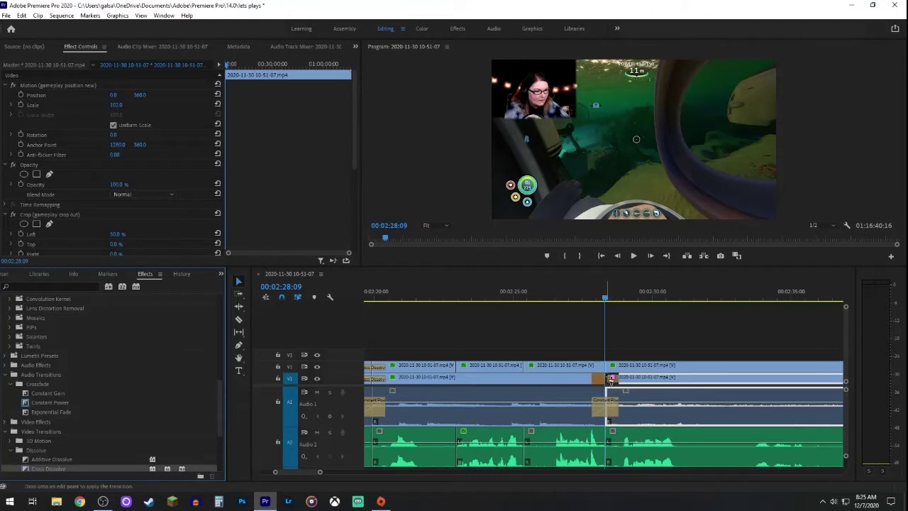
mouse_move(611, 380)
mouse_down()
mouse_move(606, 366)
mouse_move(607, 380)
mouse_up()
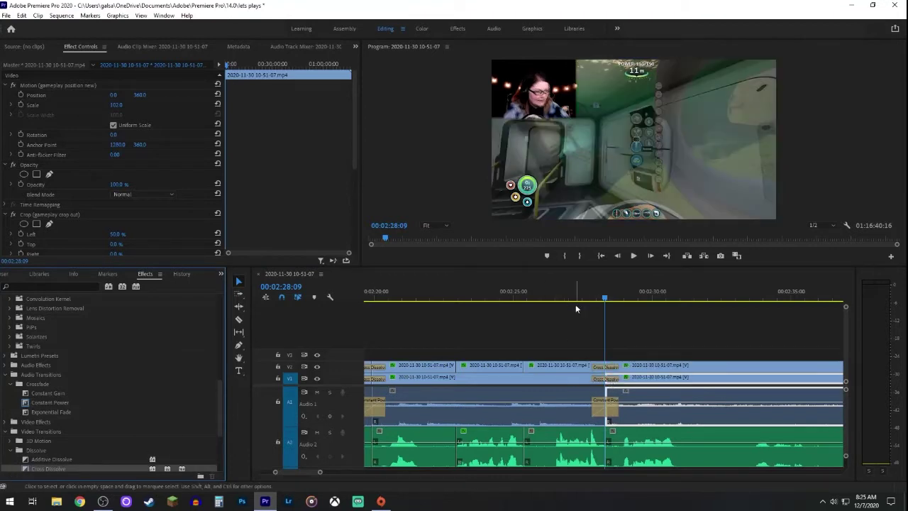
Play across the new transitions and review the footage up to about 00:03:03, replaying from about 00:02:45 to 00:03:01:24
click(559, 296)
key(space)
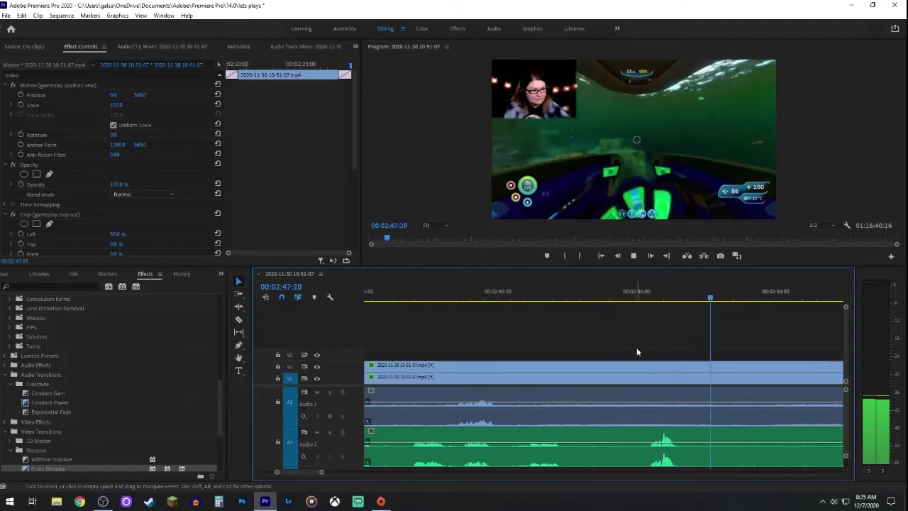
key(space)
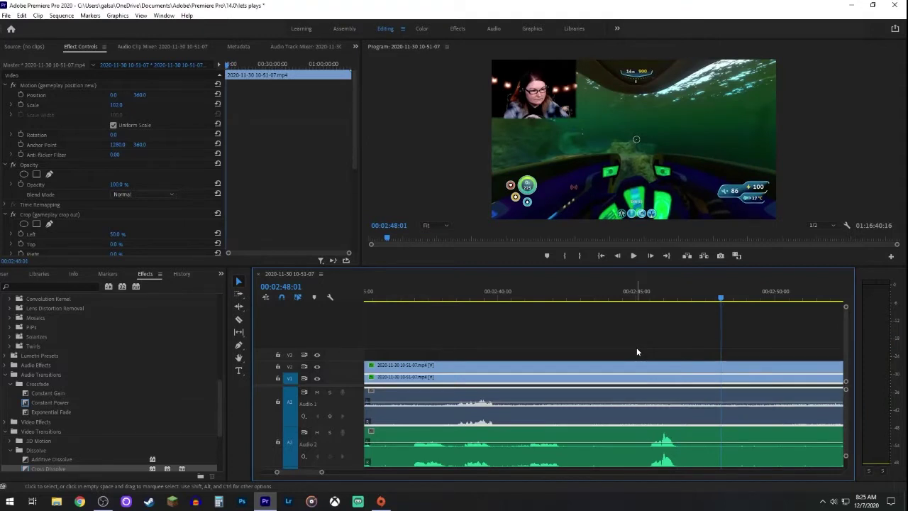
key(space)
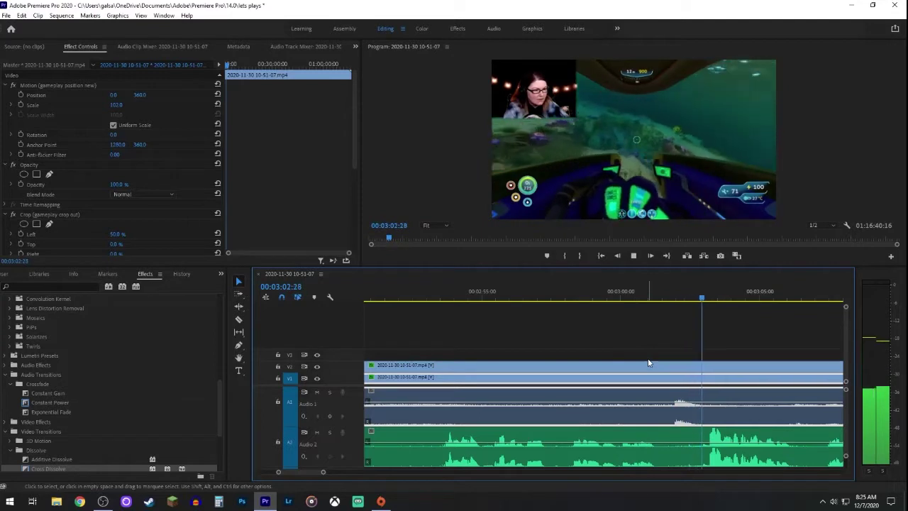
key(space)
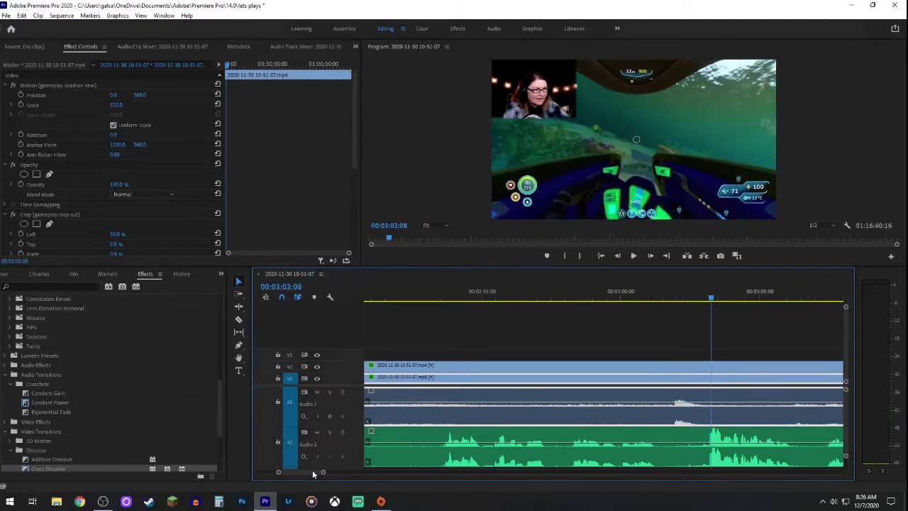
scroll(312, 469, up, 2)
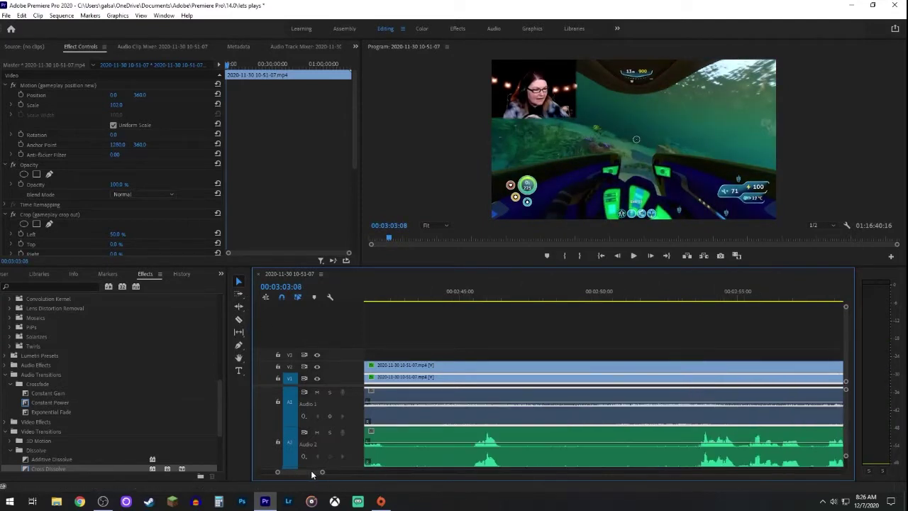
click(475, 298)
key(space)
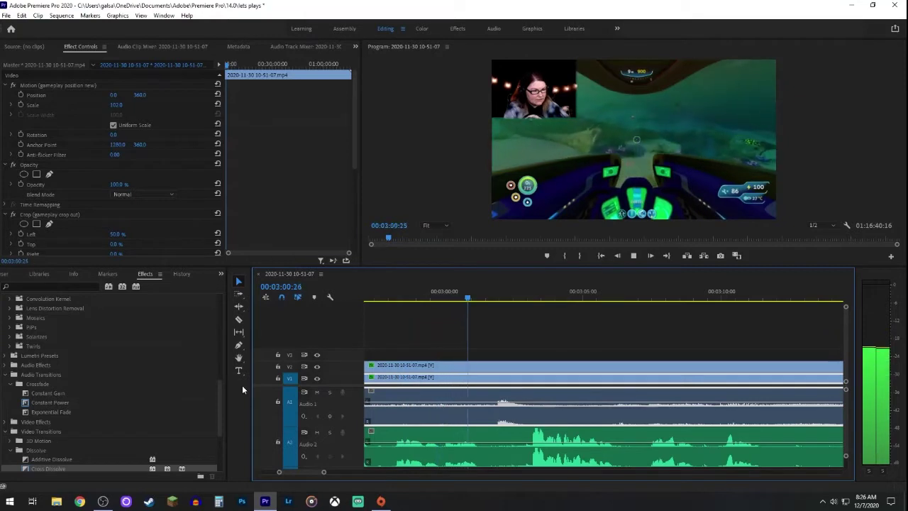
key(space)
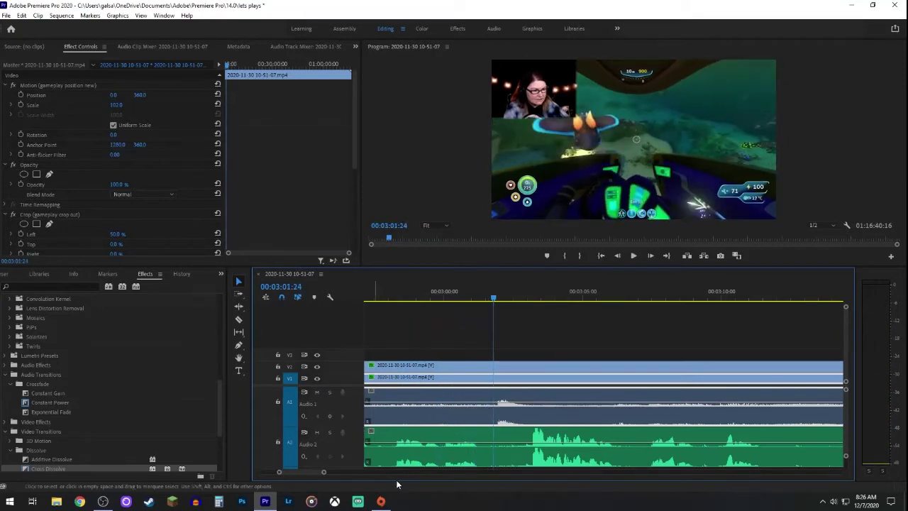
Import the patrick MP3 sound effect into the lets plays project
scroll(142, 397, down, 3)
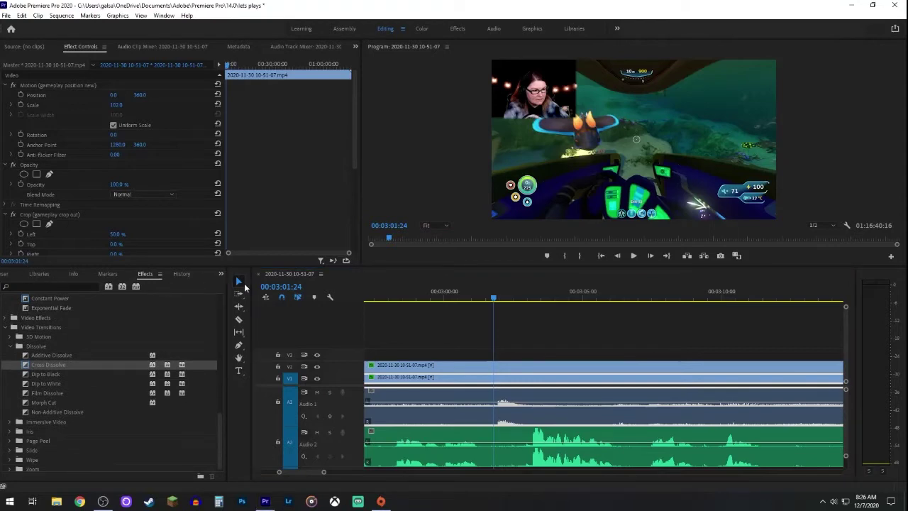
key(shift+1)
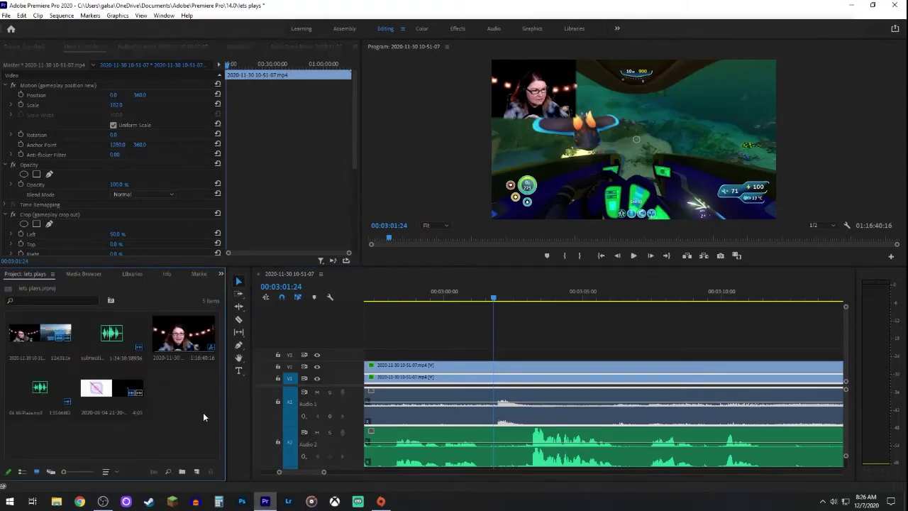
double_click(203, 416)
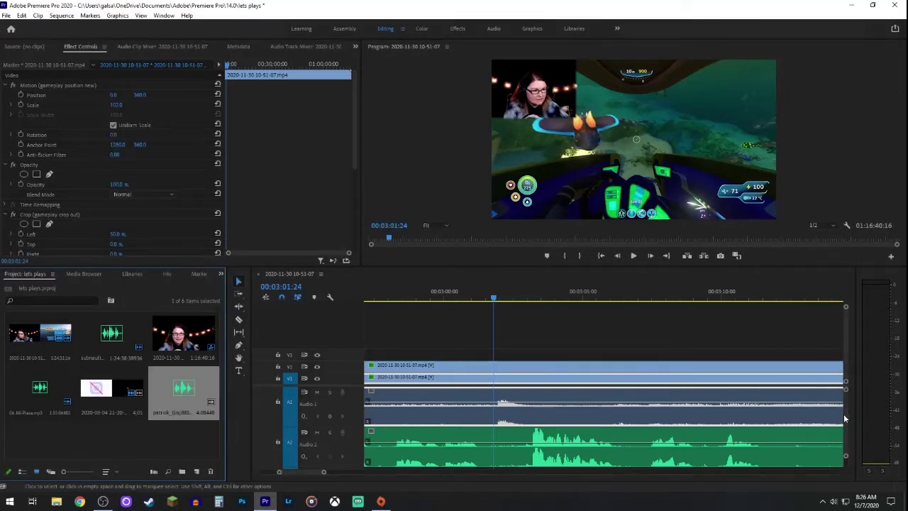
Place the patrick sound effect on Audio 3 starting at 00:03:01:06 and play it with the footage
drag(494, 300, 478, 301)
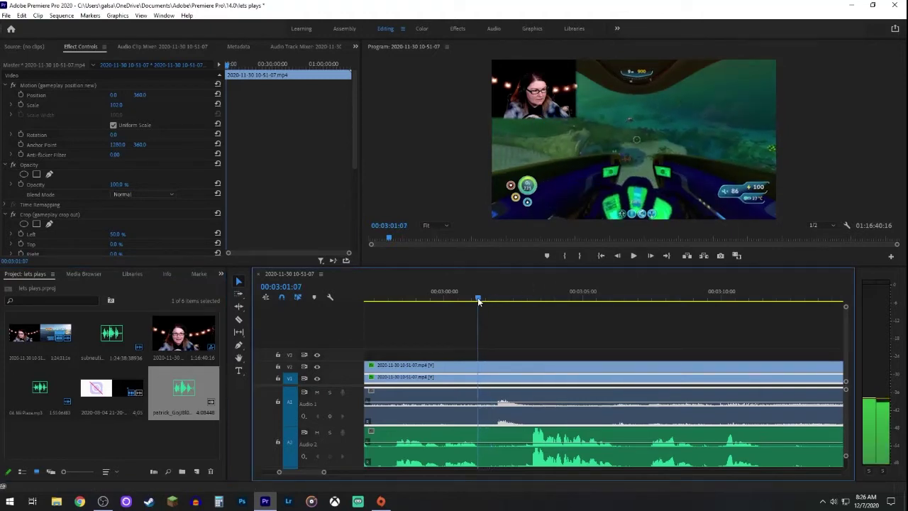
scroll(397, 425, down, 2)
click(189, 399)
drag(188, 399, 495, 451)
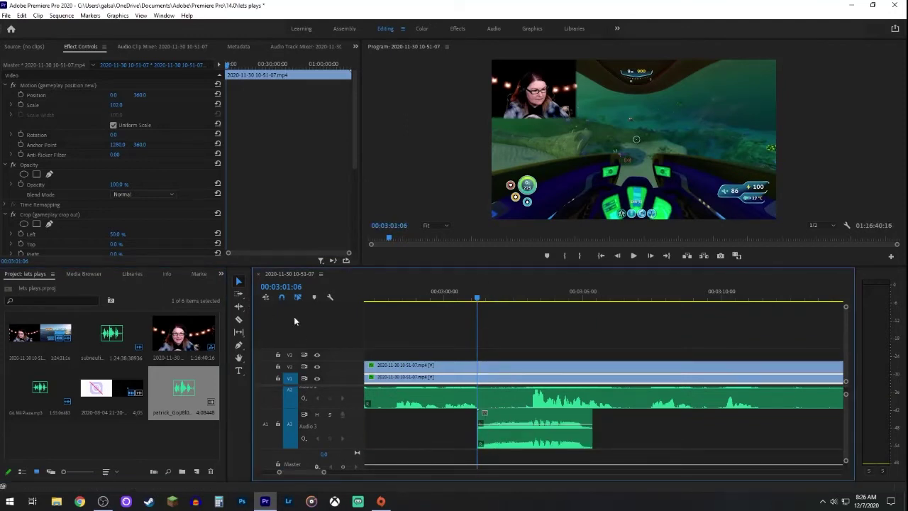
scroll(845, 437, up, 2)
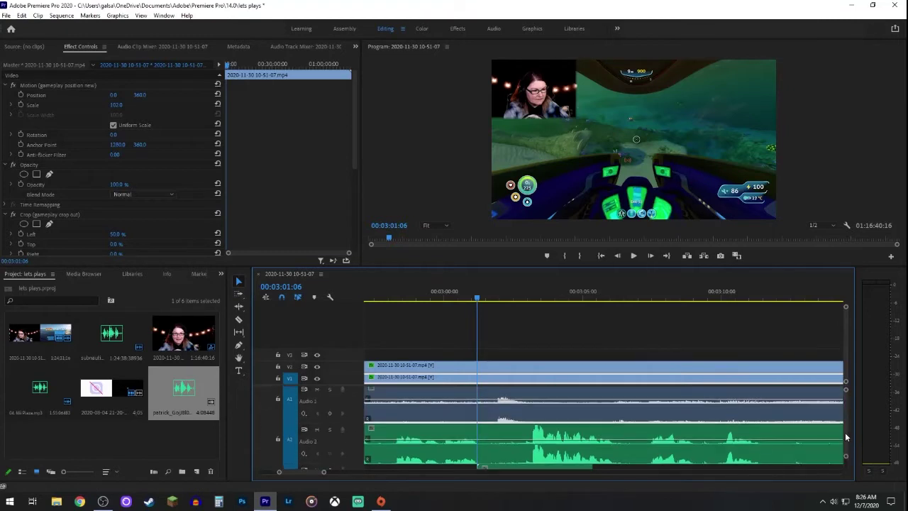
scroll(847, 438, down, 2)
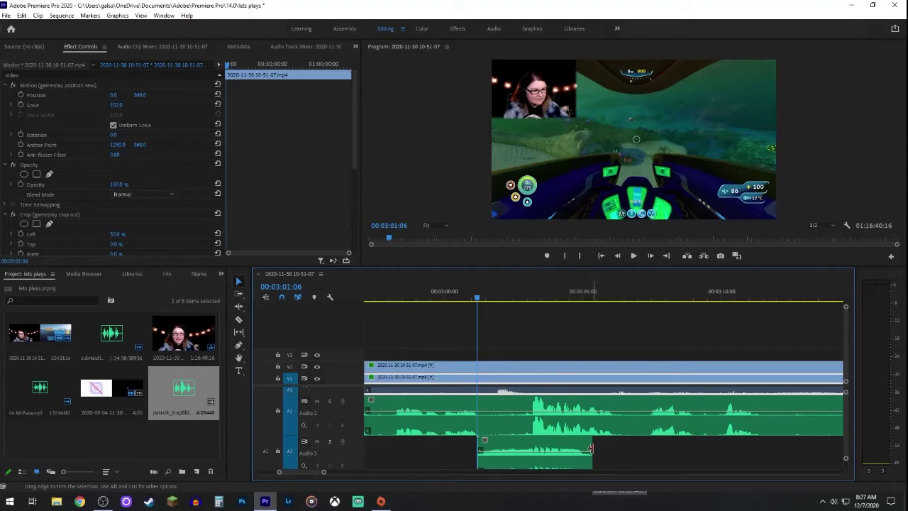
key(space)
key(space)
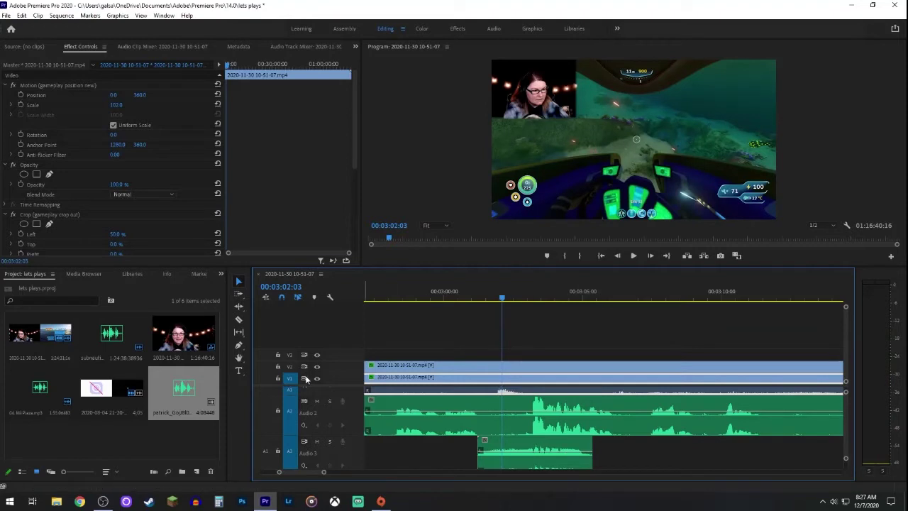
In the Audio workspace, tag the patrick sound clip as SFX and try the From Outside preset on it
click(533, 449)
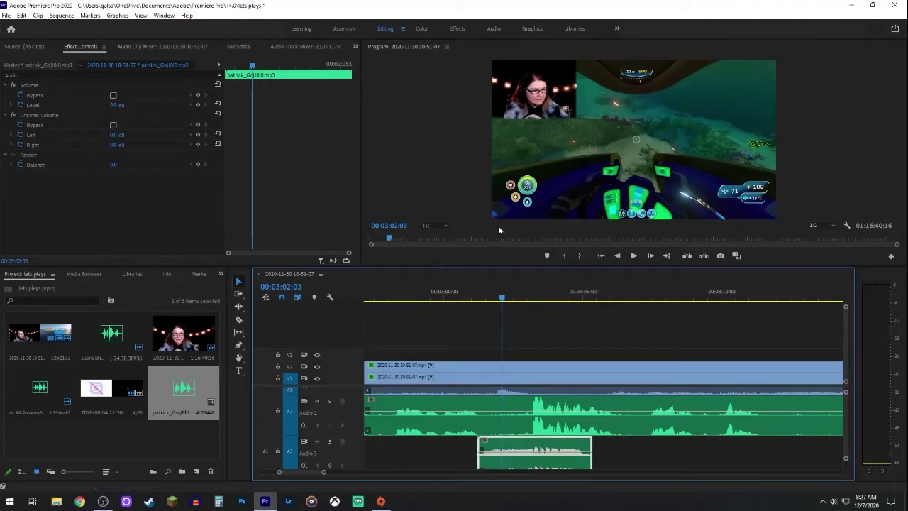
click(459, 29)
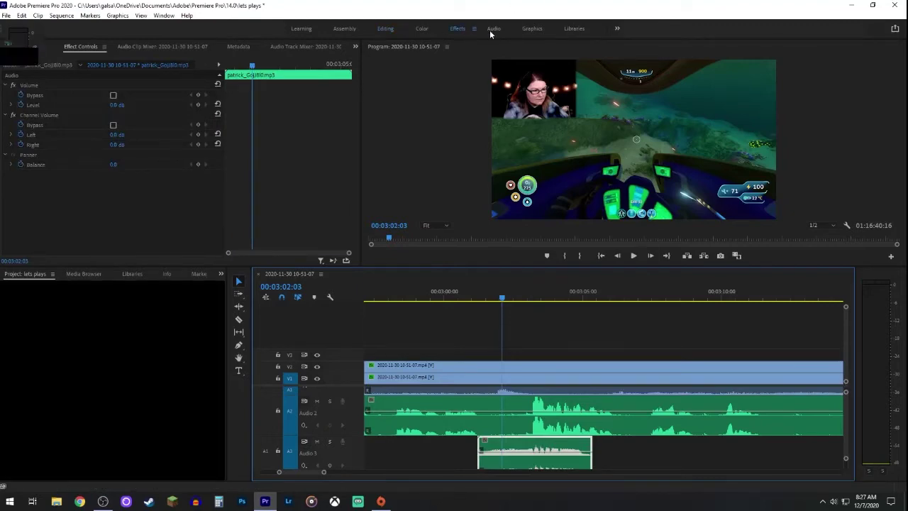
click(493, 29)
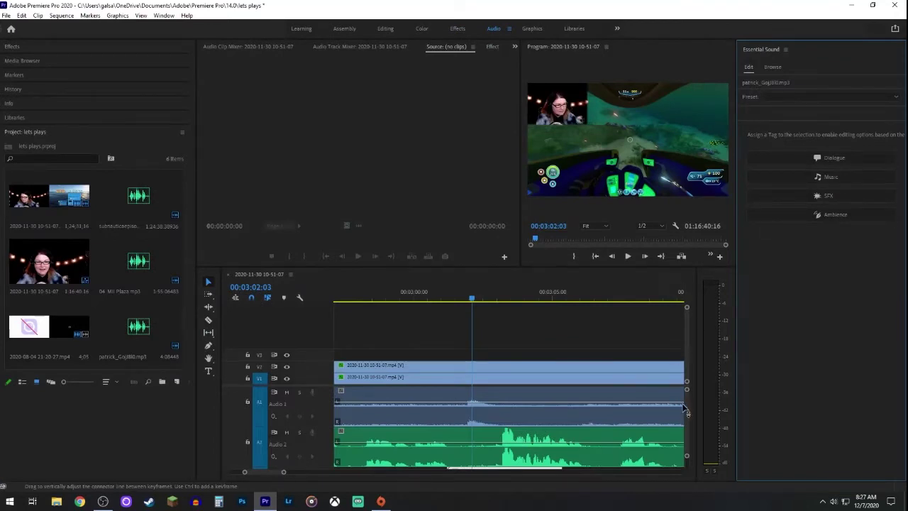
scroll(685, 408, down, 3)
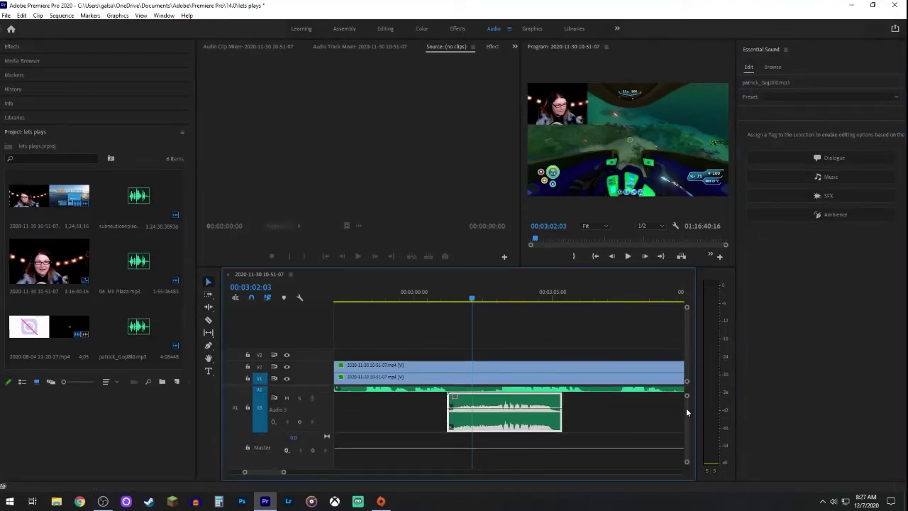
click(824, 197)
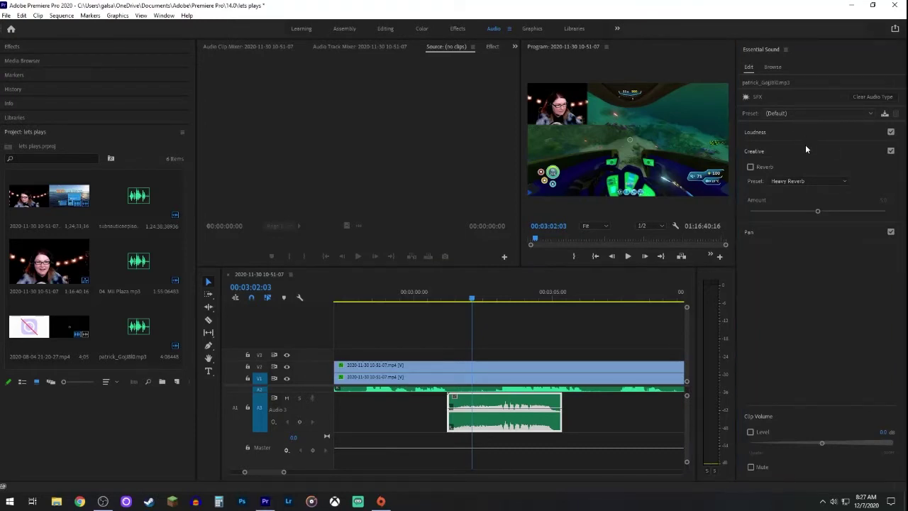
click(454, 304)
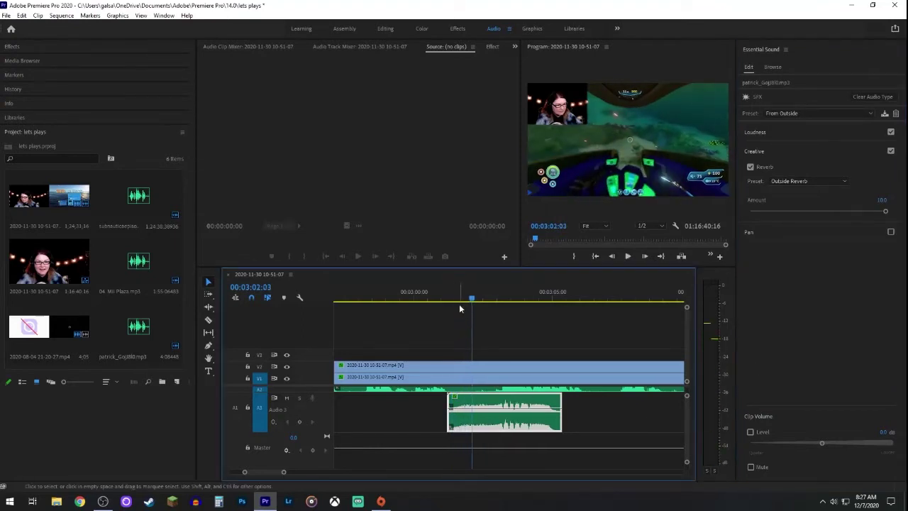
Shift the patrick sound clip earlier to start at about 00:03:00:24 and trim its end to 00:03:01:28
click(559, 424)
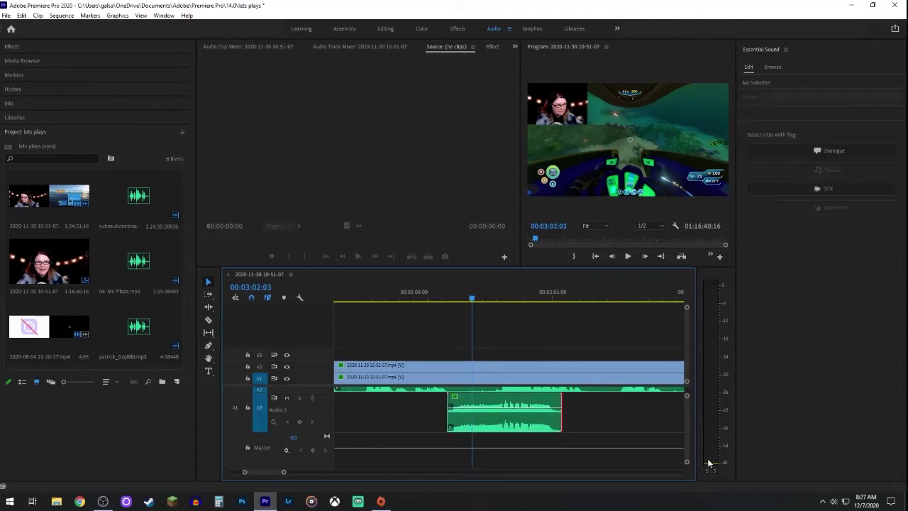
scroll(685, 445, up, 2)
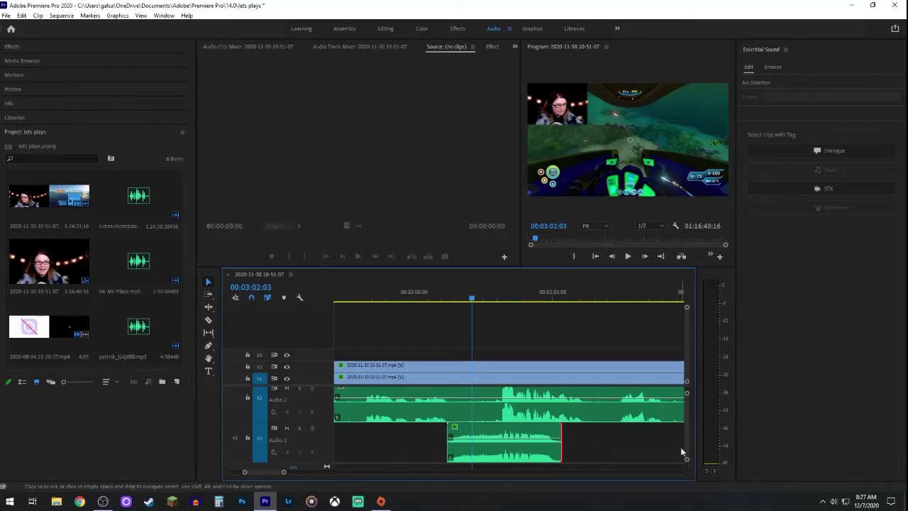
scroll(684, 431, down, 3)
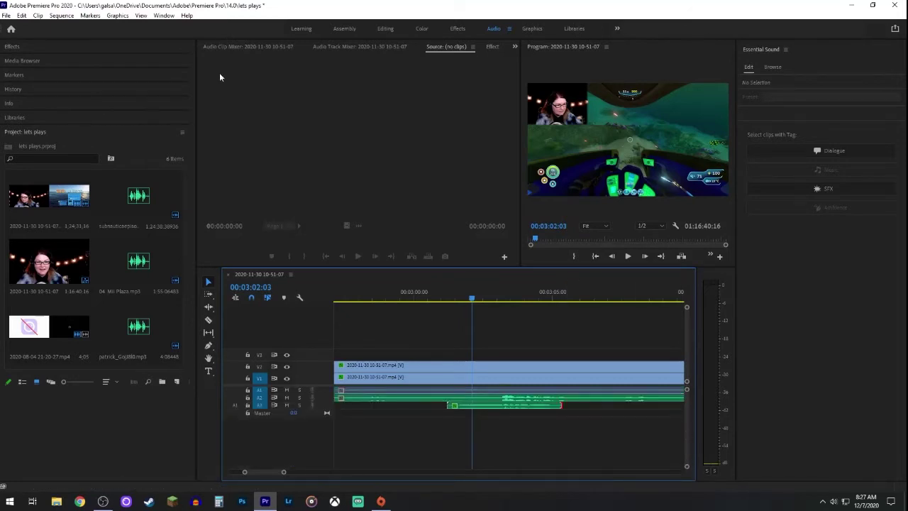
scroll(661, 409, up, 3)
drag(512, 454, 470, 458)
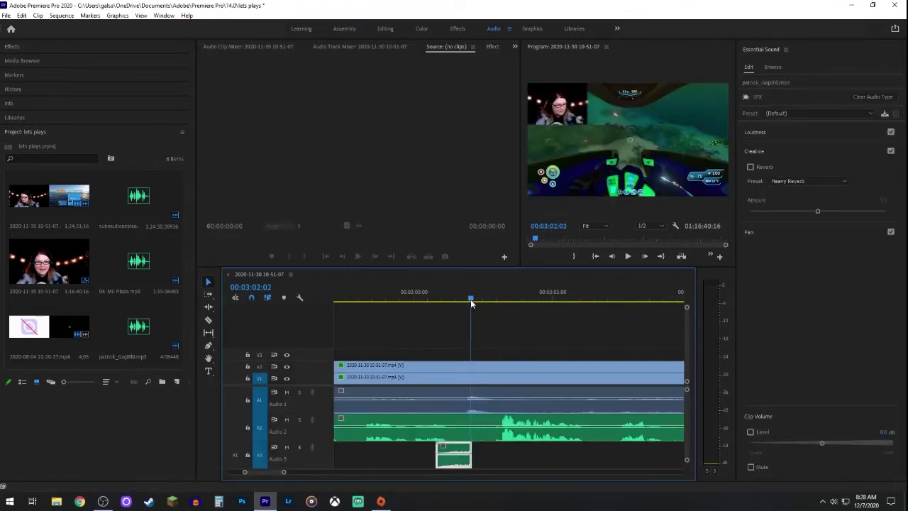
drag(471, 299, 466, 299)
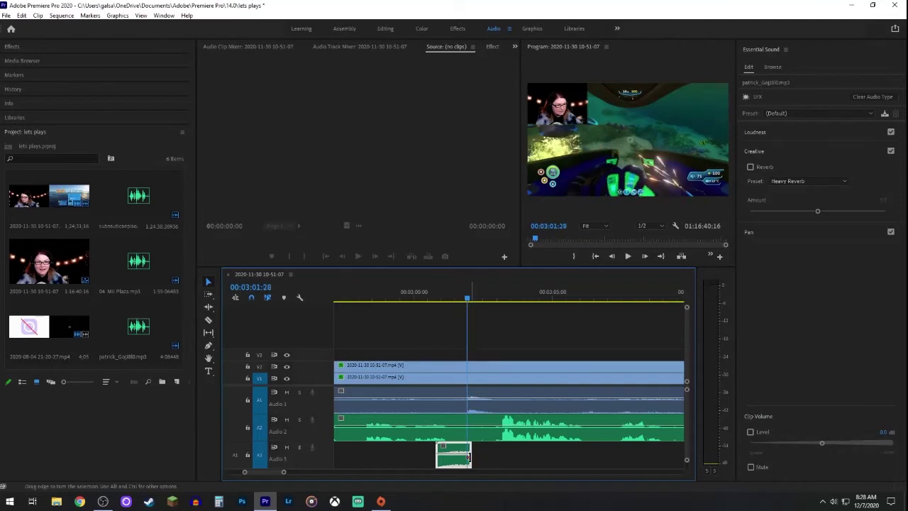
drag(468, 458, 467, 458)
Play the shortened sound clip with the footage, and move it earlier to start at 00:03:00:19
click(416, 298)
click(466, 384)
key(space)
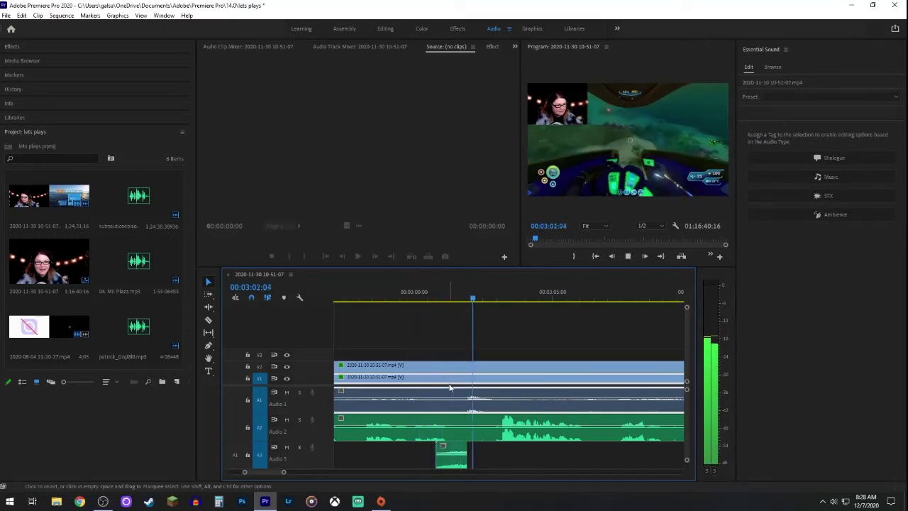
key(space)
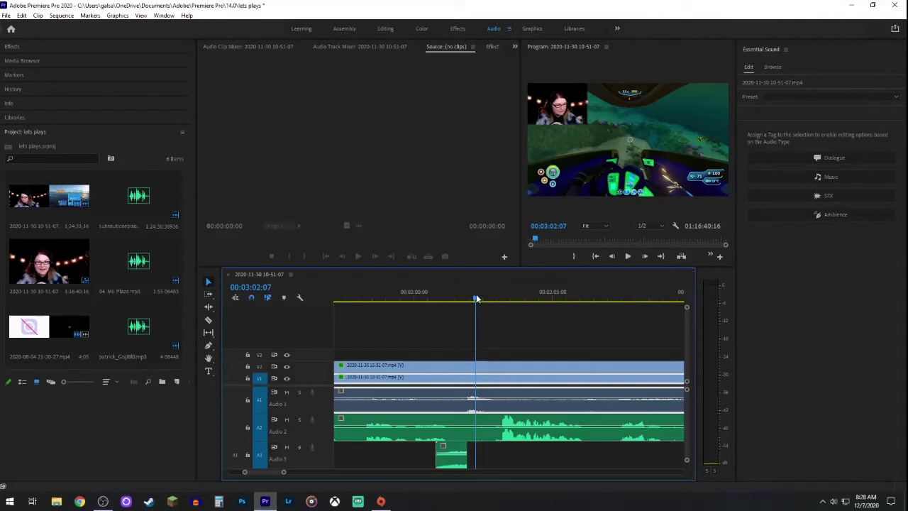
drag(476, 298, 432, 299)
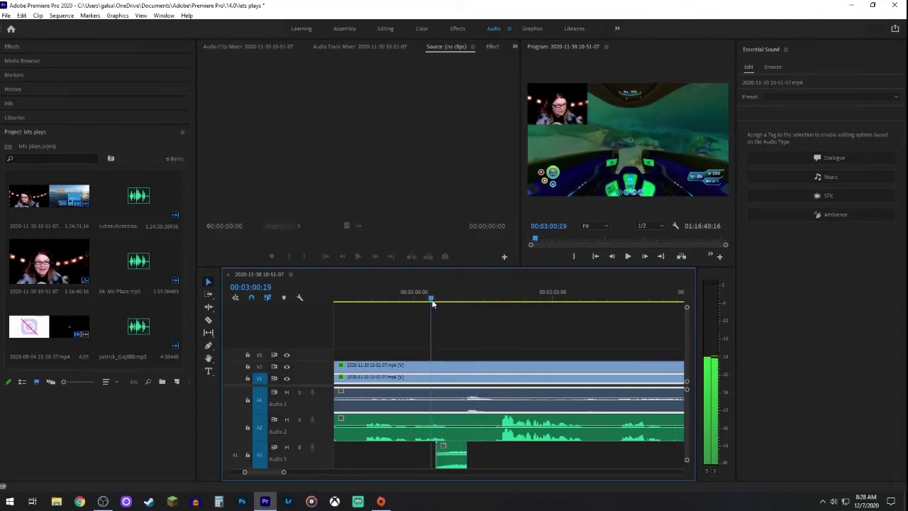
click(449, 462)
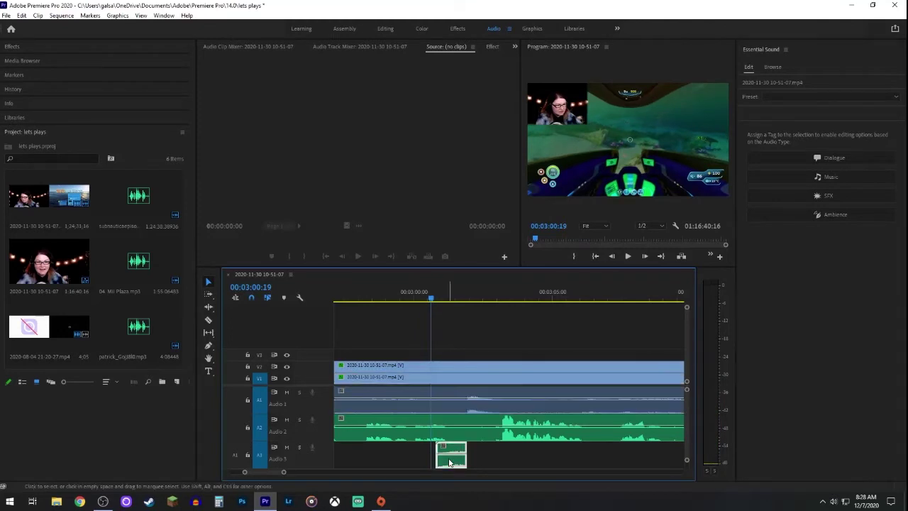
drag(449, 462, 465, 459)
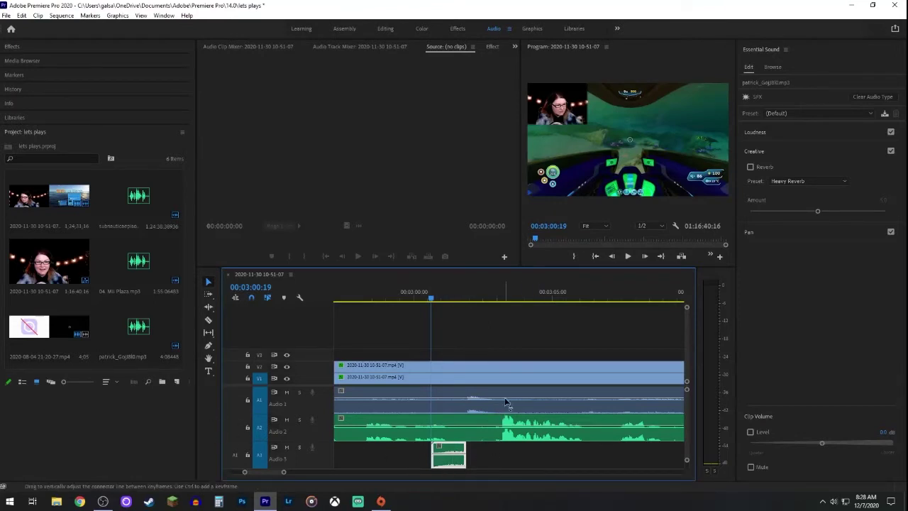
Return to the Editing workspace and play the patrick sound clip with the footage
click(394, 29)
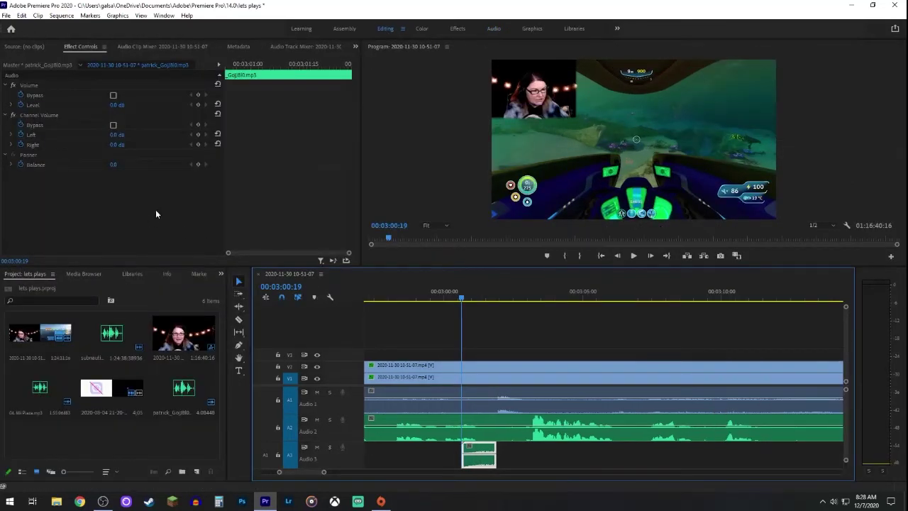
key(space)
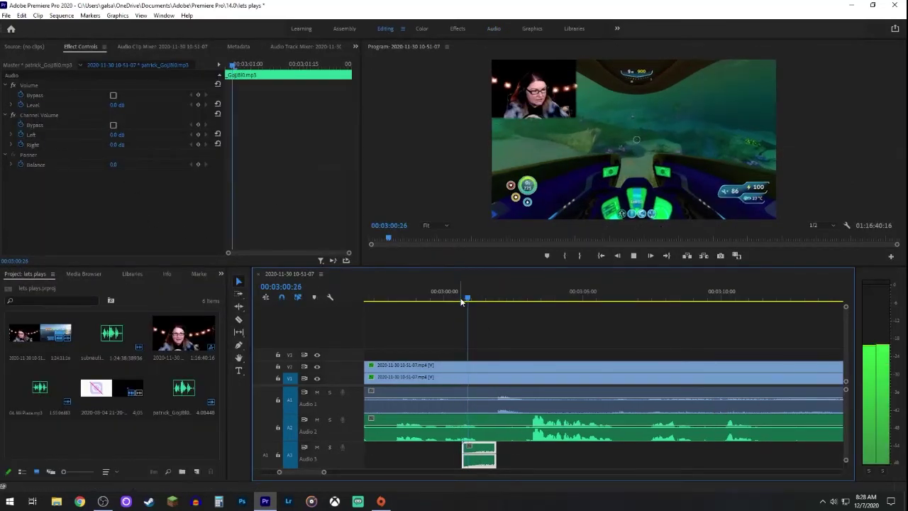
key(space)
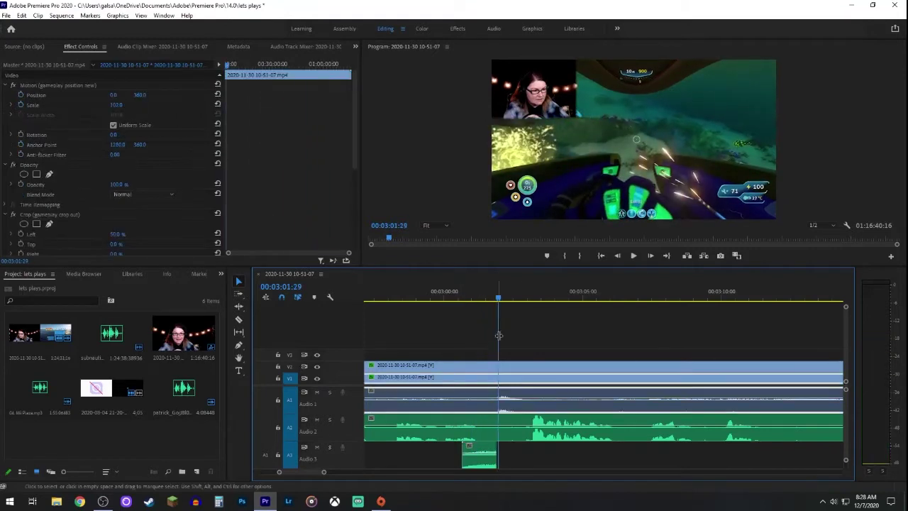
Add a 0.0 dB volume Level keyframe at the start of the patrick sound clip on Audio 3
click(485, 464)
click(472, 296)
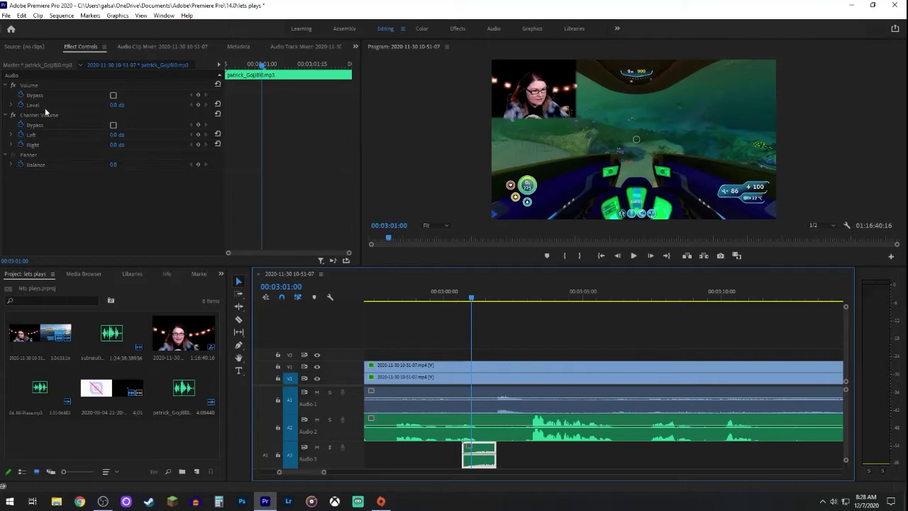
drag(471, 299, 464, 298)
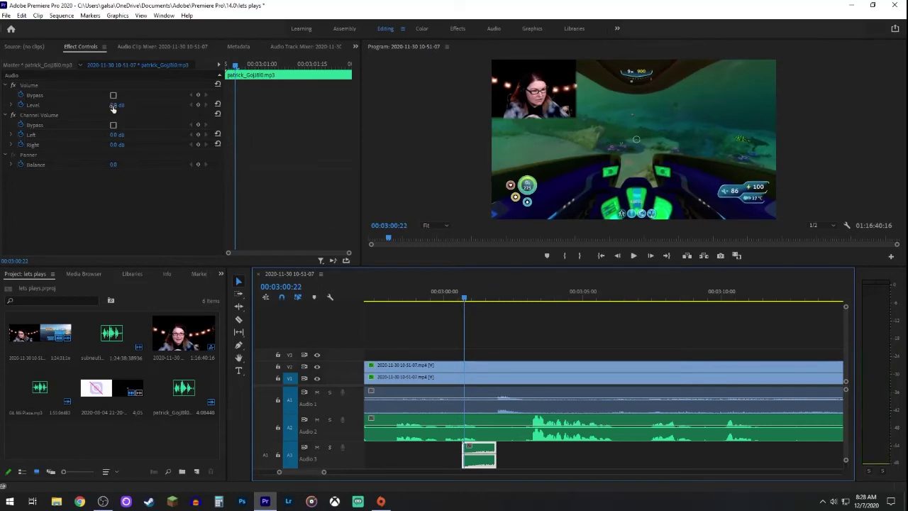
click(11, 105)
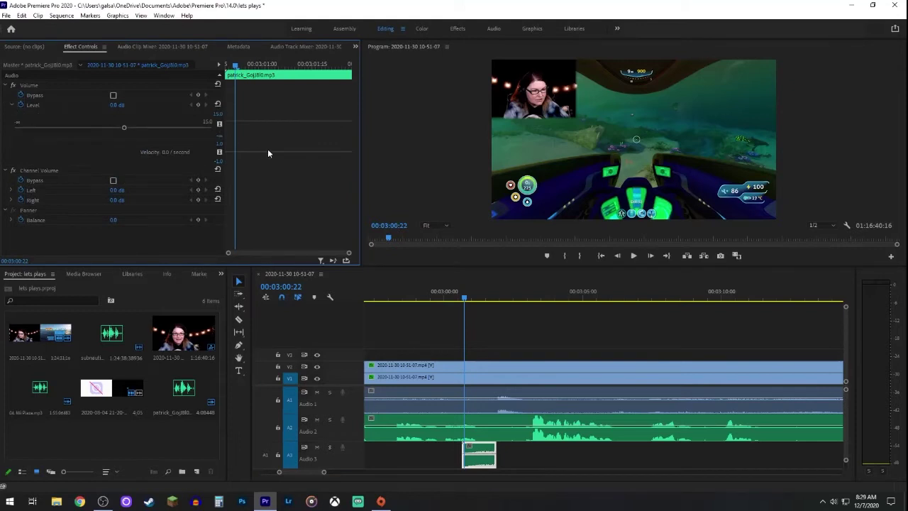
click(197, 104)
Raise the patrick clip's volume Level to 15.0 dB at 00:03:01:21 and move that keyframe to the clip's end
drag(236, 71, 331, 77)
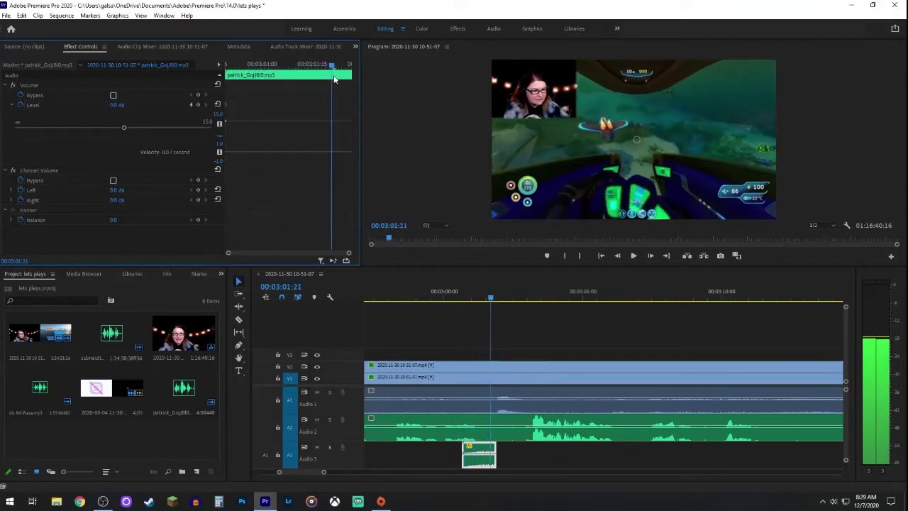
drag(124, 128, 212, 127)
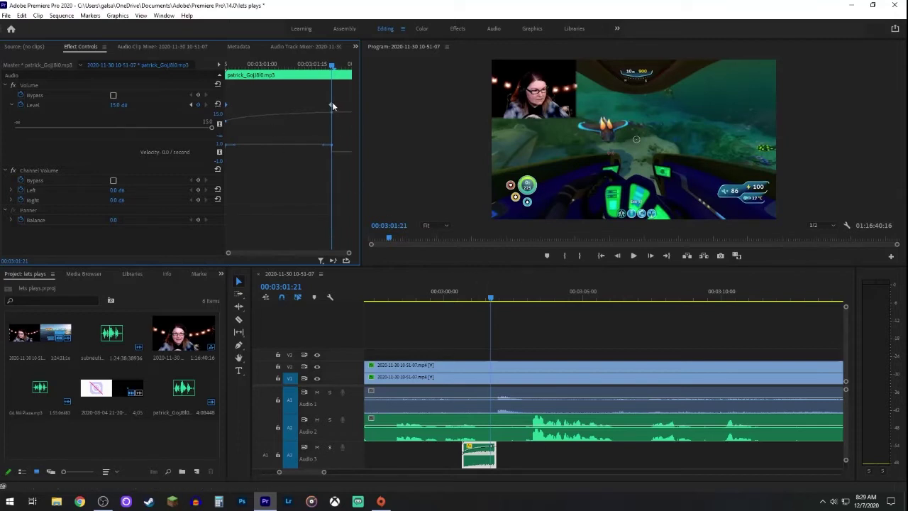
drag(331, 107, 346, 105)
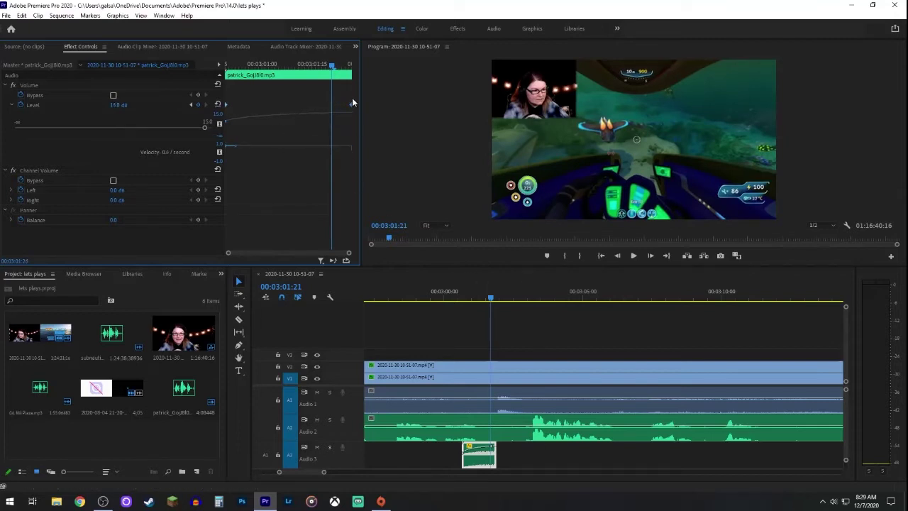
Play the footage from about 00:03:00:00 to hear the patrick clip's volume ramp
click(445, 293)
key(space)
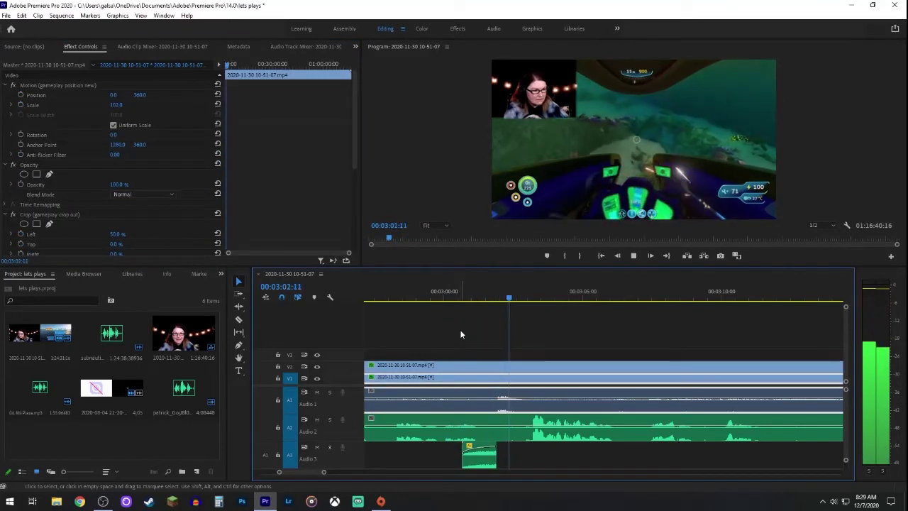
click(471, 292)
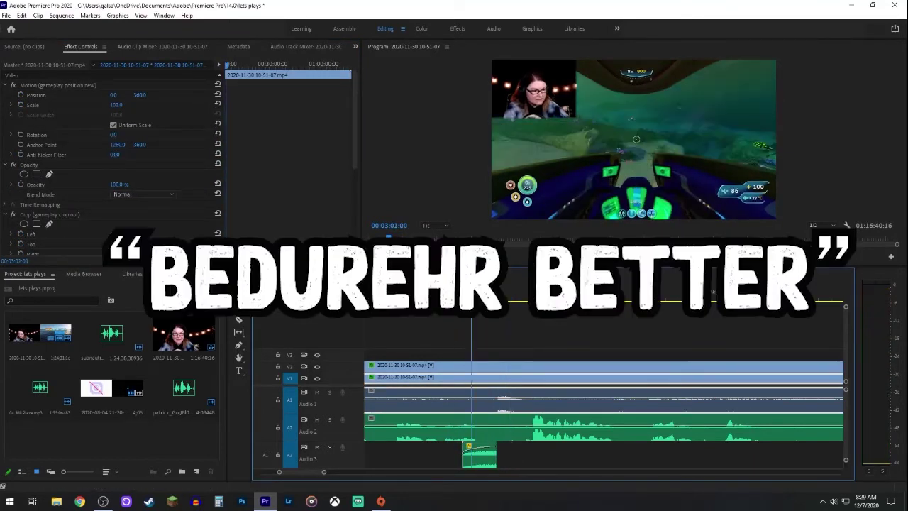
Open the patrick clip's creative reverb settings in the Audio workspace and play the clip with the footage
click(479, 455)
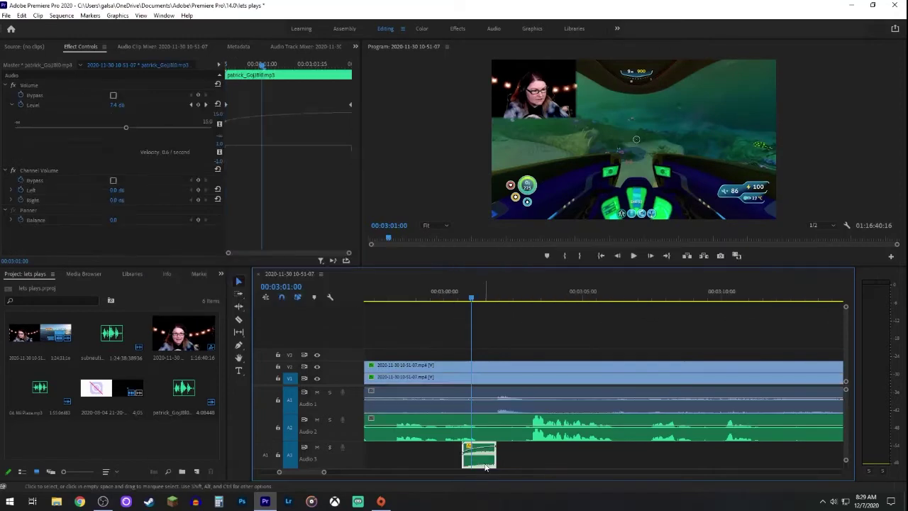
click(494, 28)
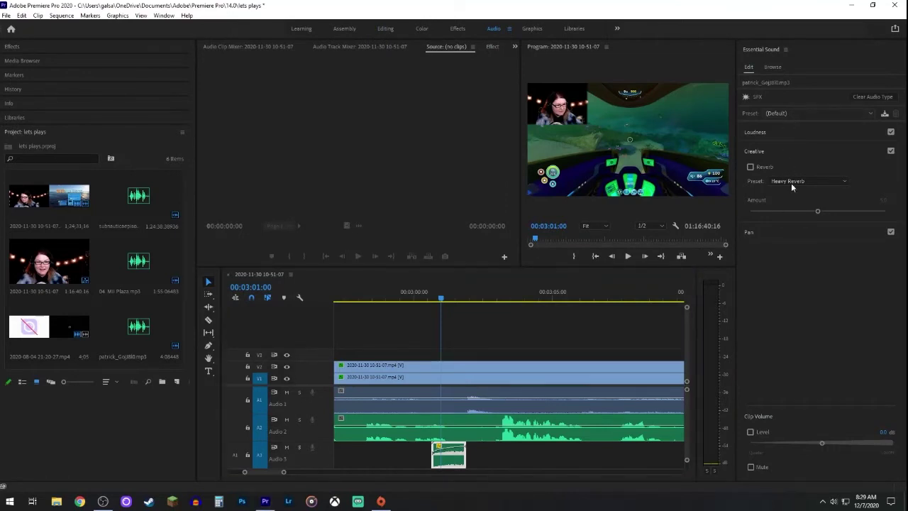
click(417, 298)
key(space)
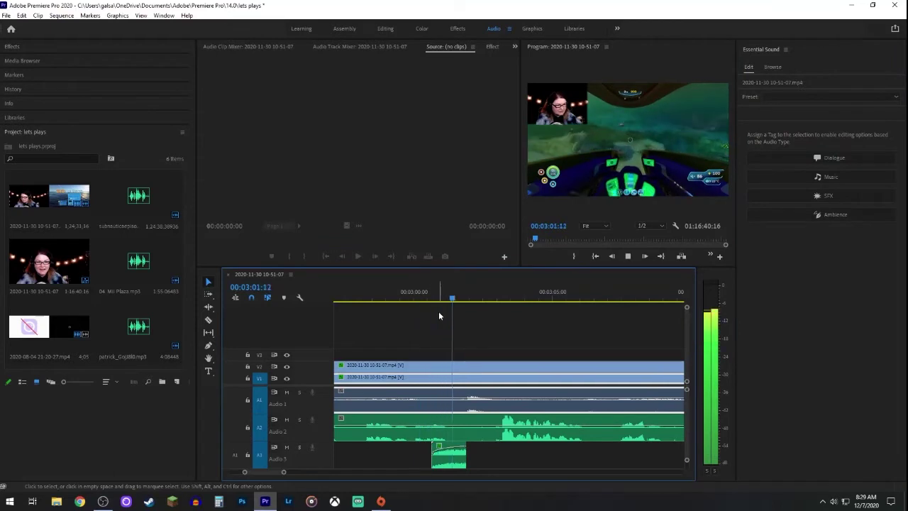
key(space)
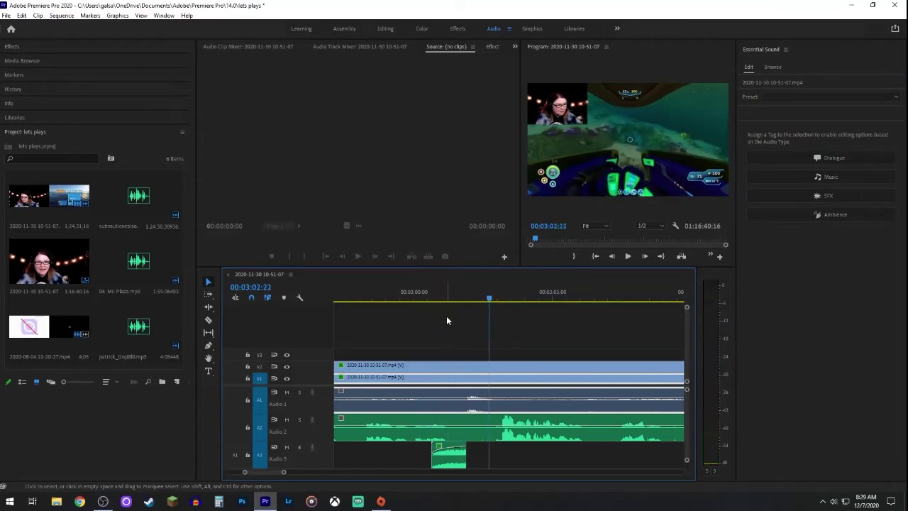
Go back to the Editing workspace and replay the patrick sound, continuing into the speech that follows it
click(385, 29)
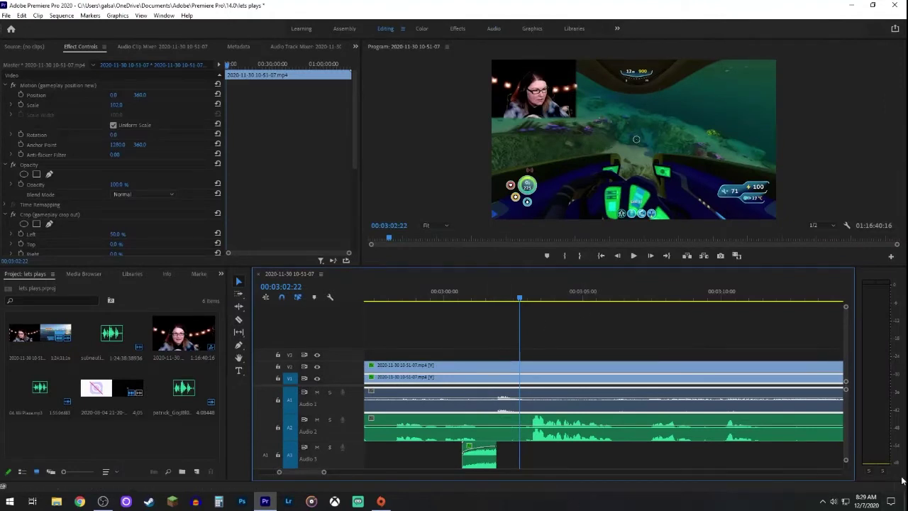
click(435, 292)
key(space)
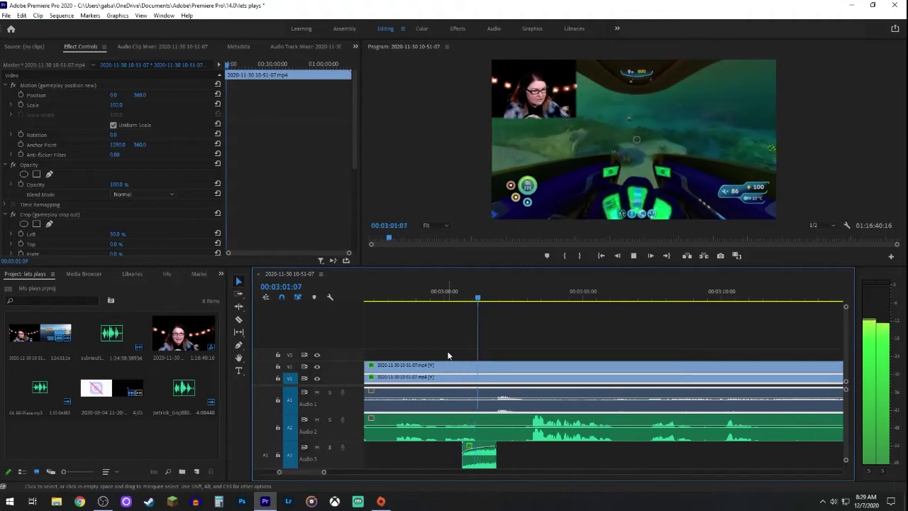
key(space)
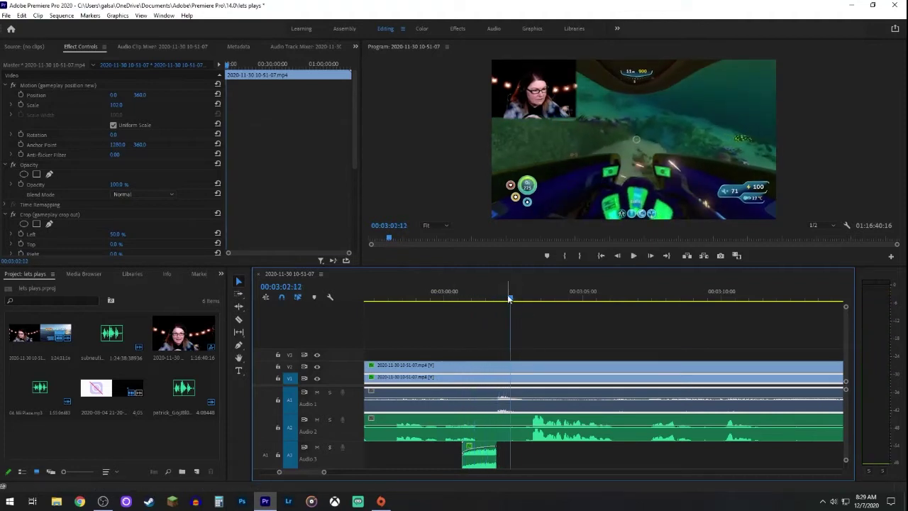
drag(510, 298, 462, 300)
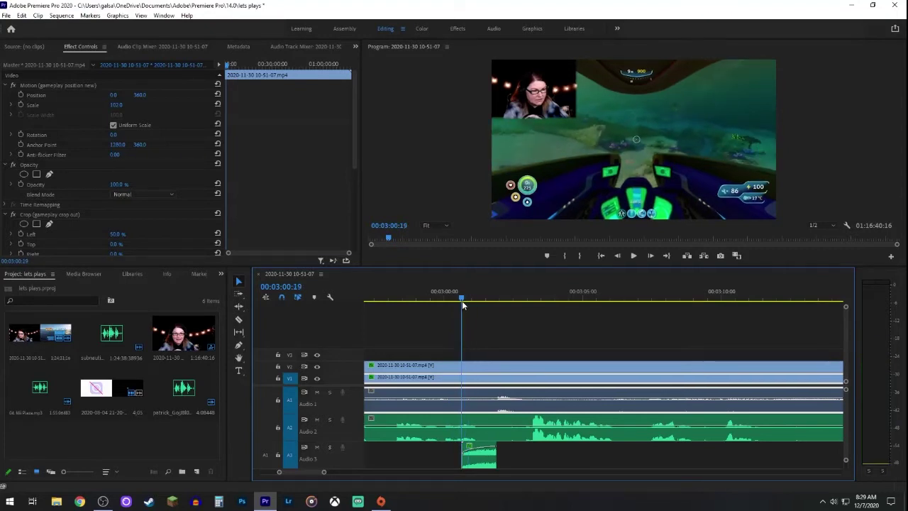
key(space)
key(space)
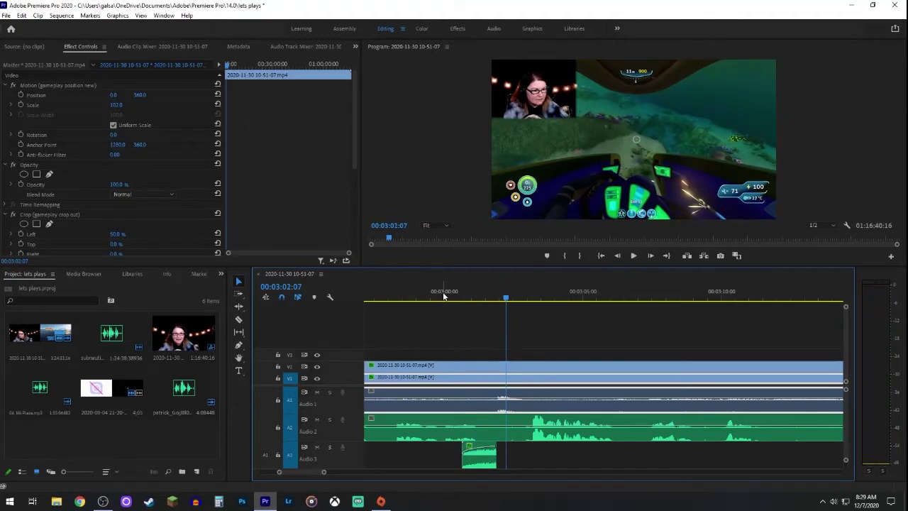
key(space)
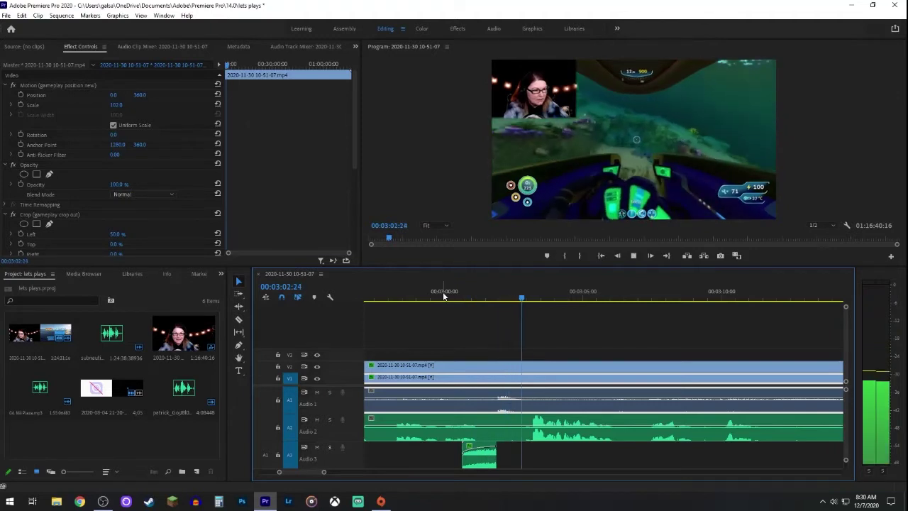
key(space)
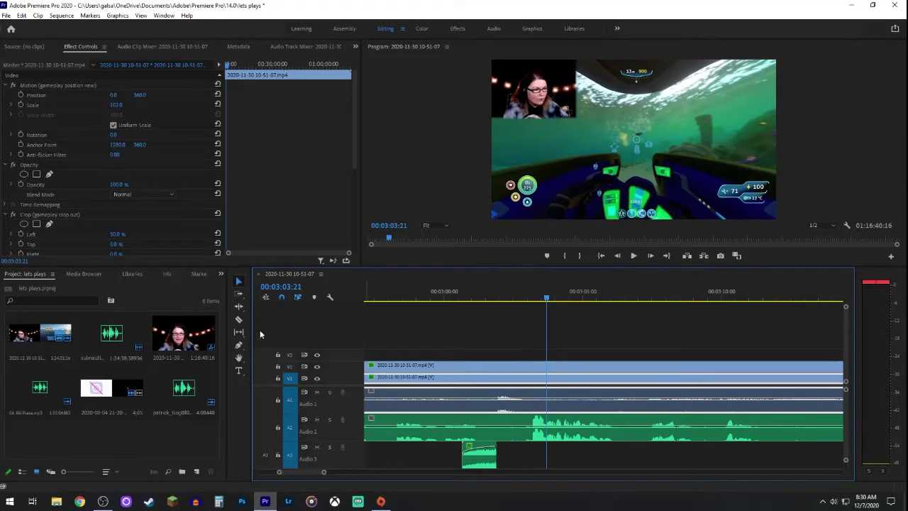
Cut the facecam clip on V2 and its linked audio at the start of the loud speech near 00:03:03 and at 00:03:06:04
click(240, 321)
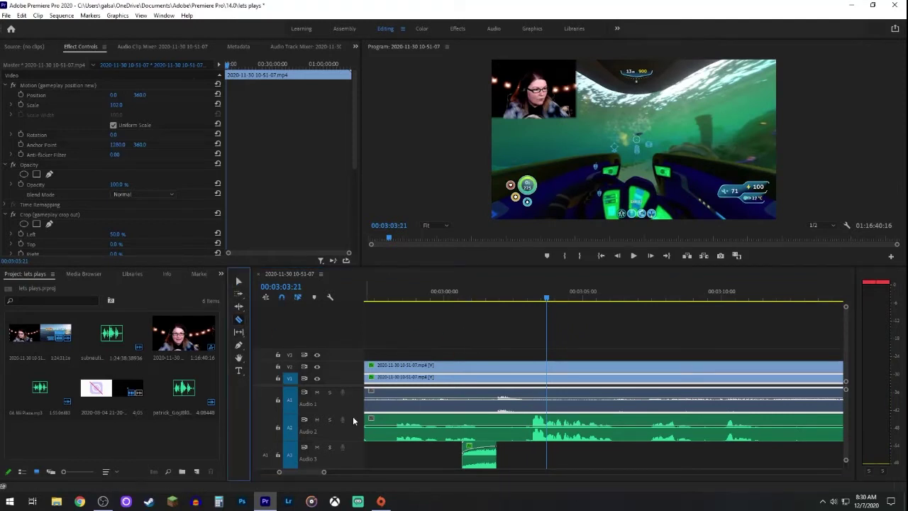
click(487, 298)
key(space)
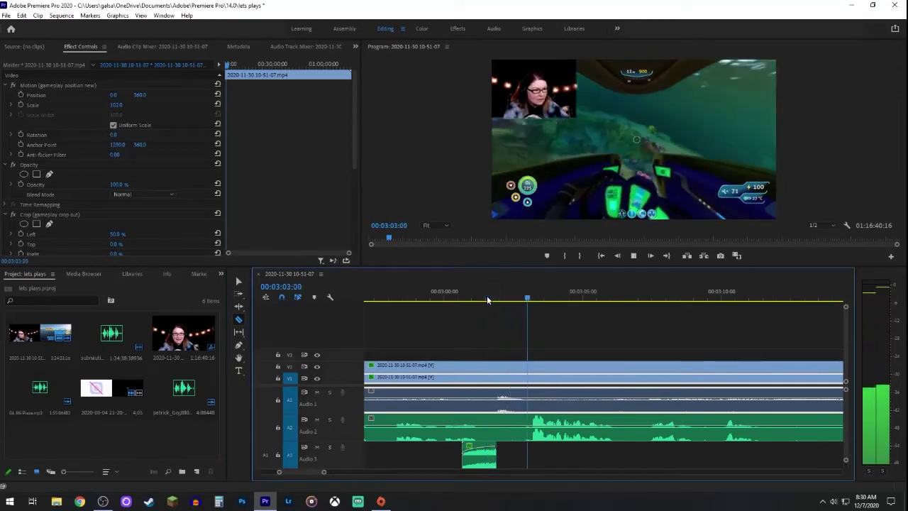
key(space)
click(531, 429)
key(space)
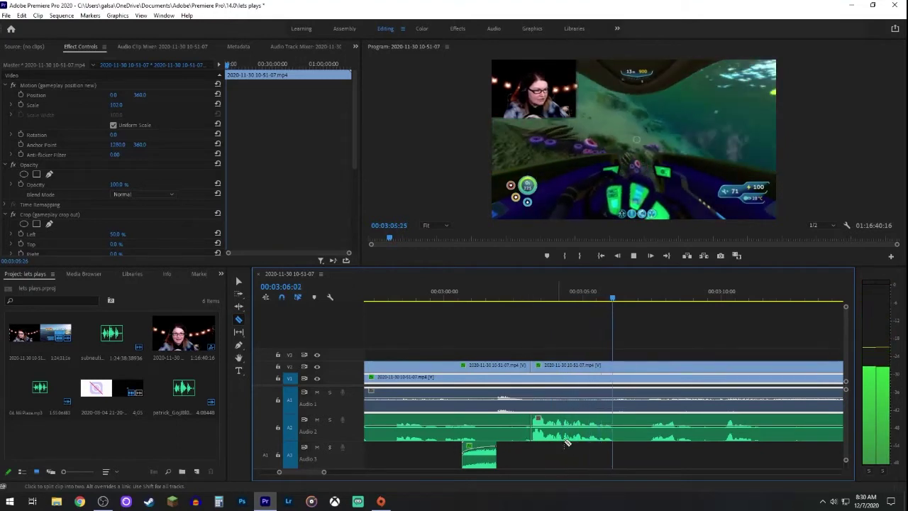
key(space)
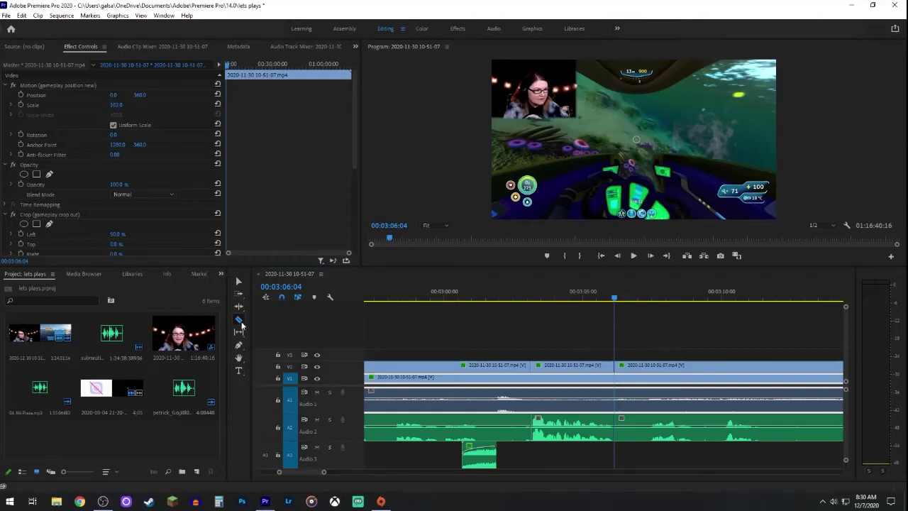
Apply the chipmunk sound pitch shifter preset to the cut segment's audio and the red clip preset to its facecam video
key(shift+7)
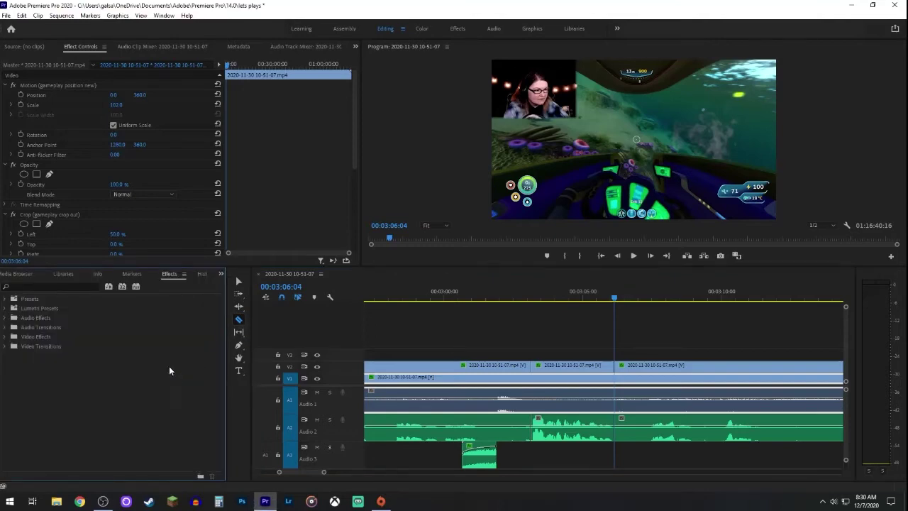
click(6, 298)
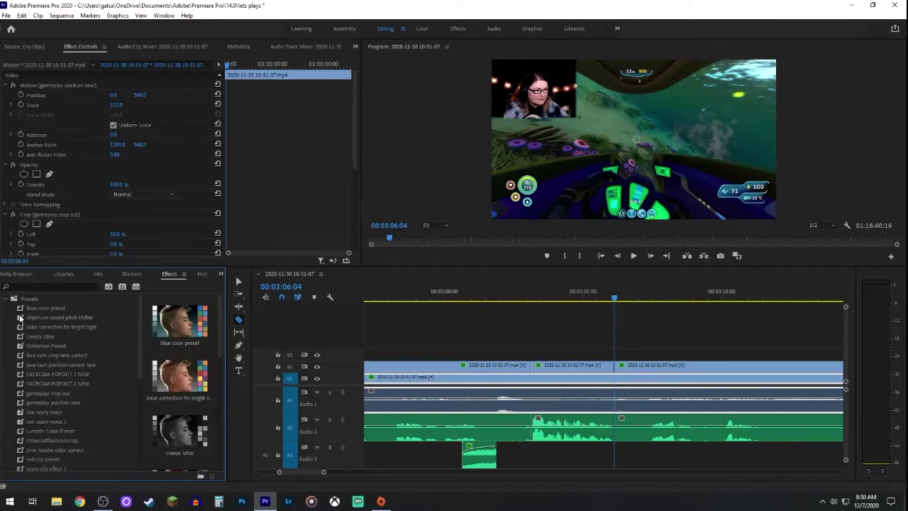
drag(19, 319, 589, 430)
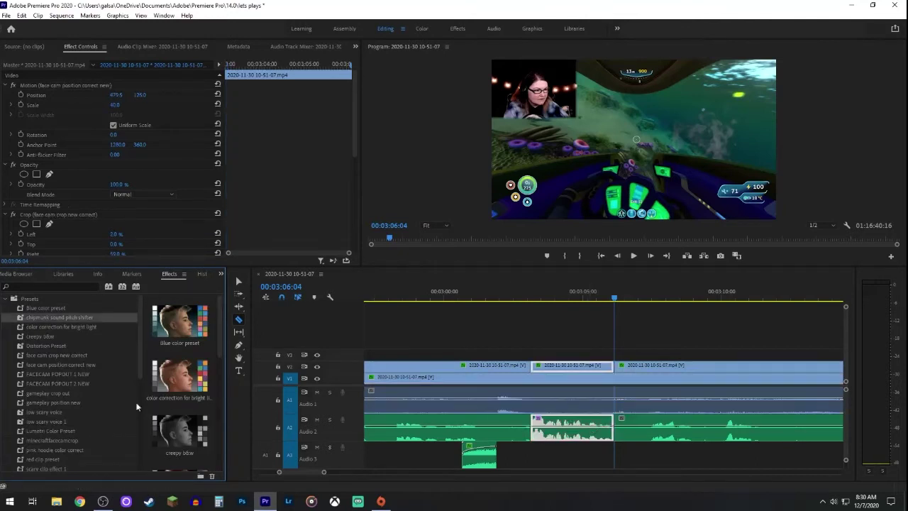
click(22, 461)
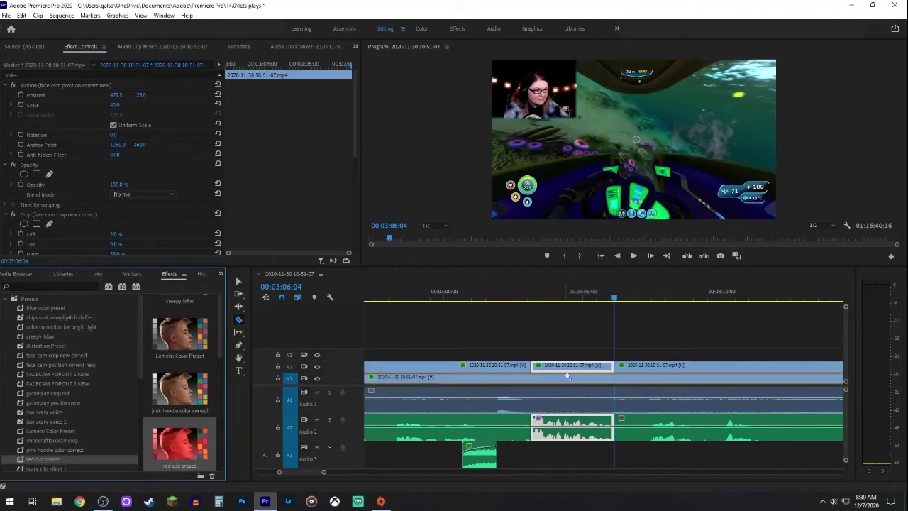
click(568, 297)
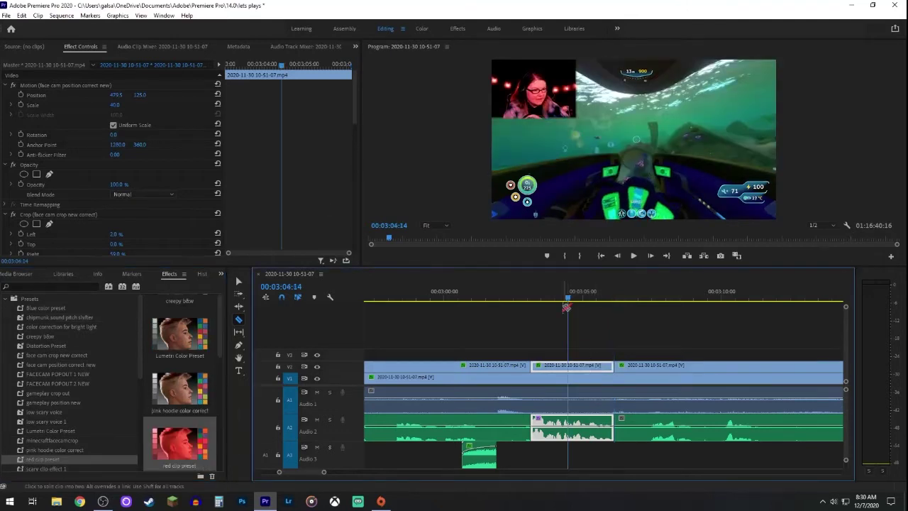
Enlarge the red facecam to about 89% scale, tilt it about 2°, center it over the gameplay, and play the segment
click(71, 94)
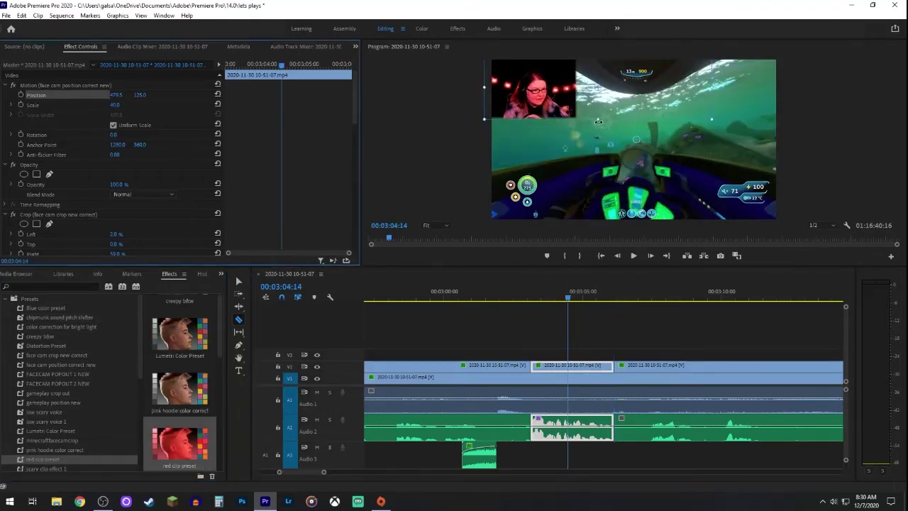
drag(597, 120, 595, 171)
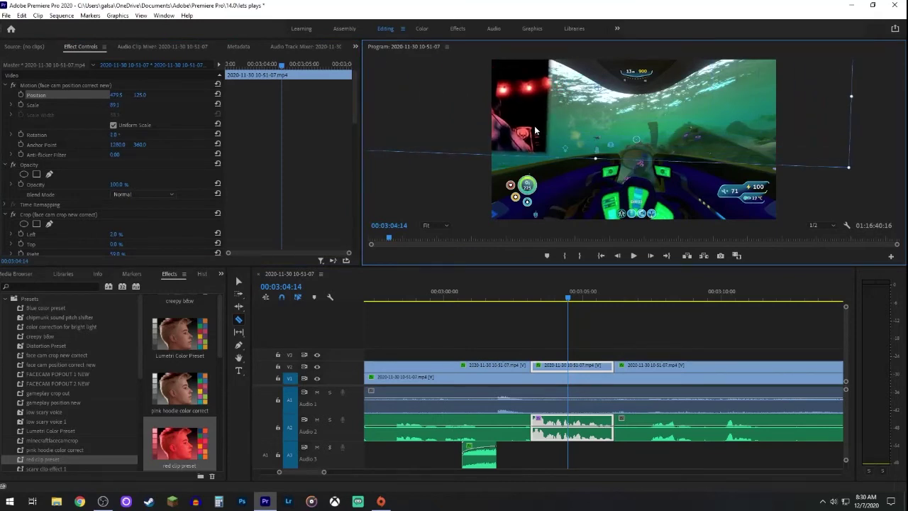
drag(534, 126, 716, 183)
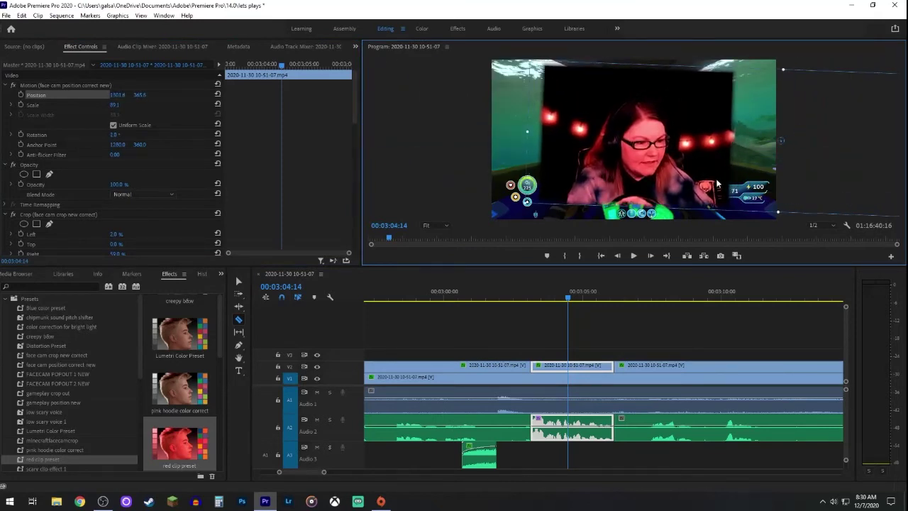
click(445, 295)
key(space)
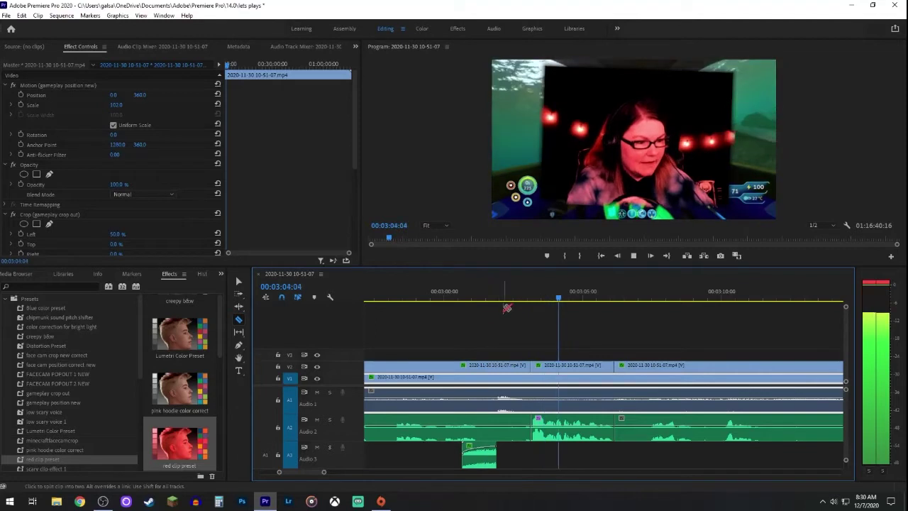
Replay the edit from about 00:02:59:10 to review the sound effect and the red facecam popout
click(426, 296)
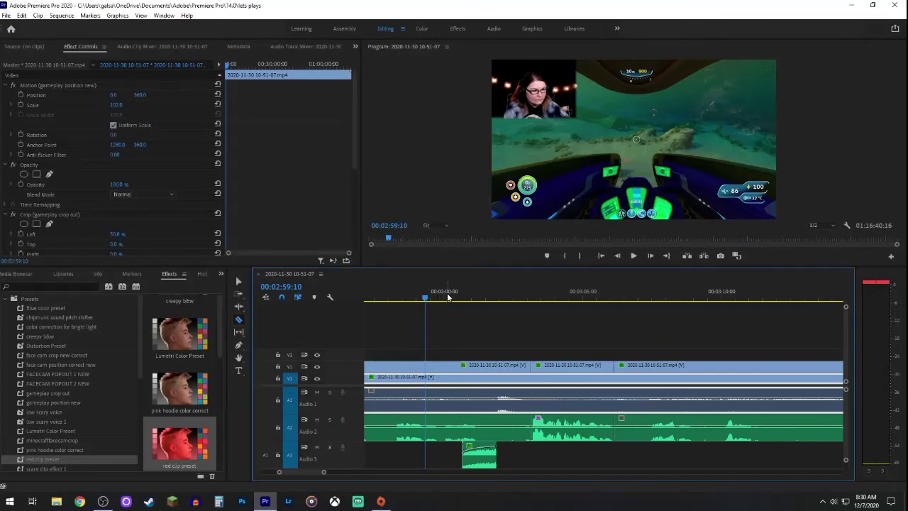
key(space)
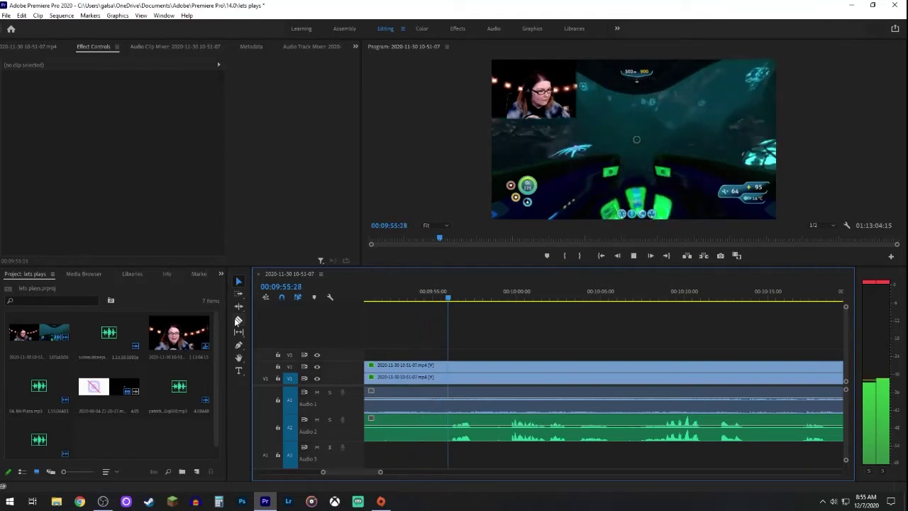
Cut the V2 facecam clip and its linked audio before and after the short speech between about 00:09:56 and 00:09:57:12
click(238, 319)
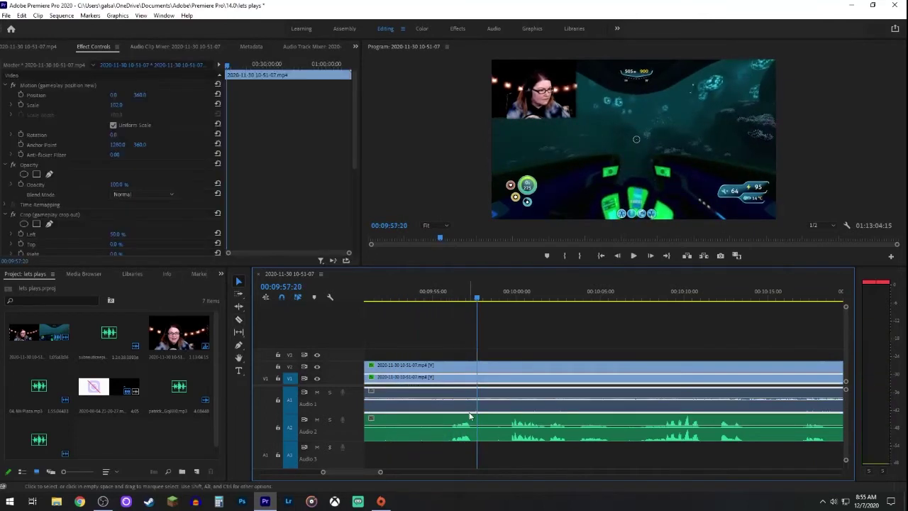
click(448, 431)
click(451, 434)
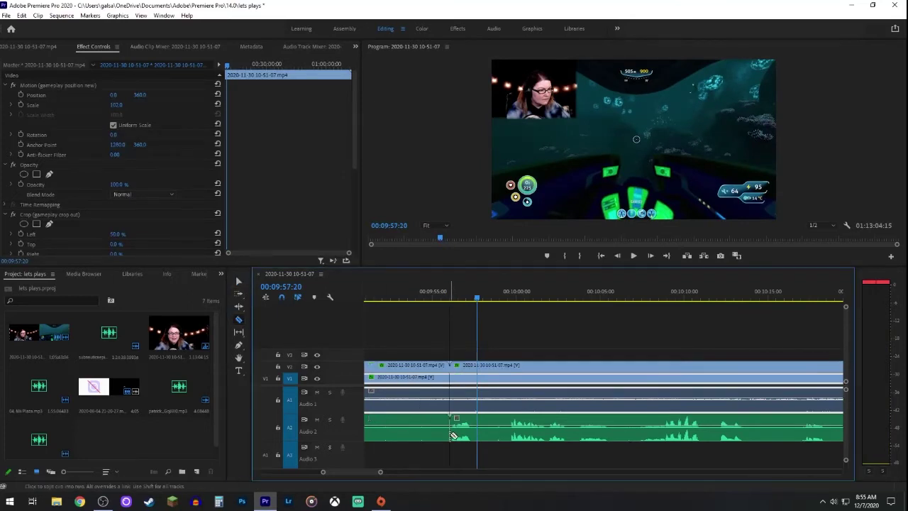
click(476, 437)
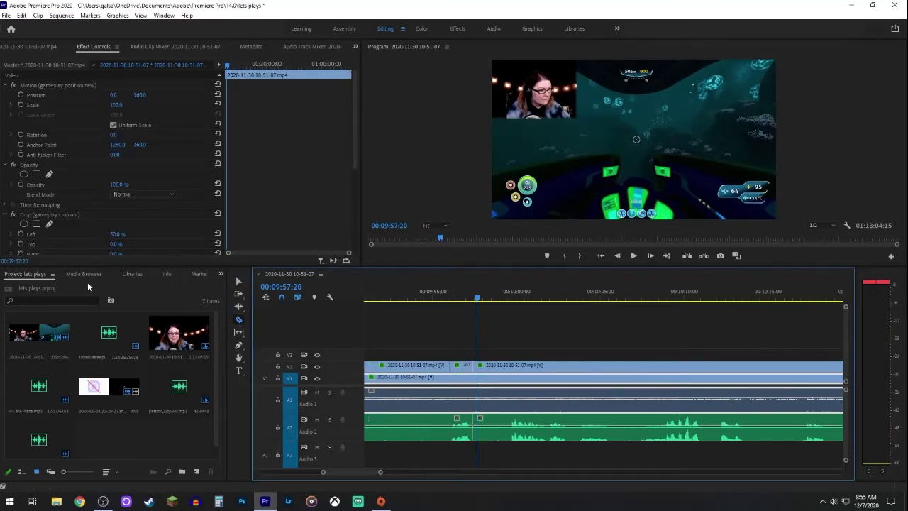
Apply the FACECAM POPOUT 1 NEW preset to the short cut facecam segment and play on from about 00:09:55
click(223, 275)
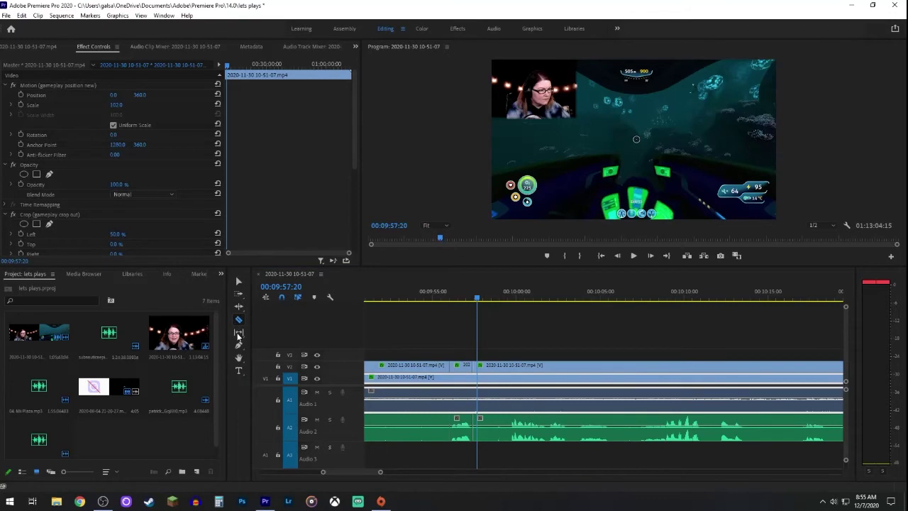
key(shift+7)
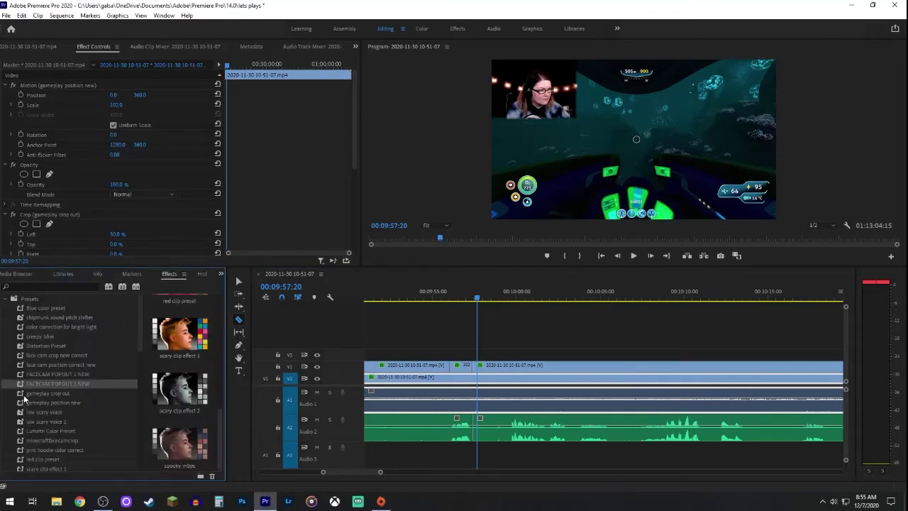
drag(22, 376, 464, 367)
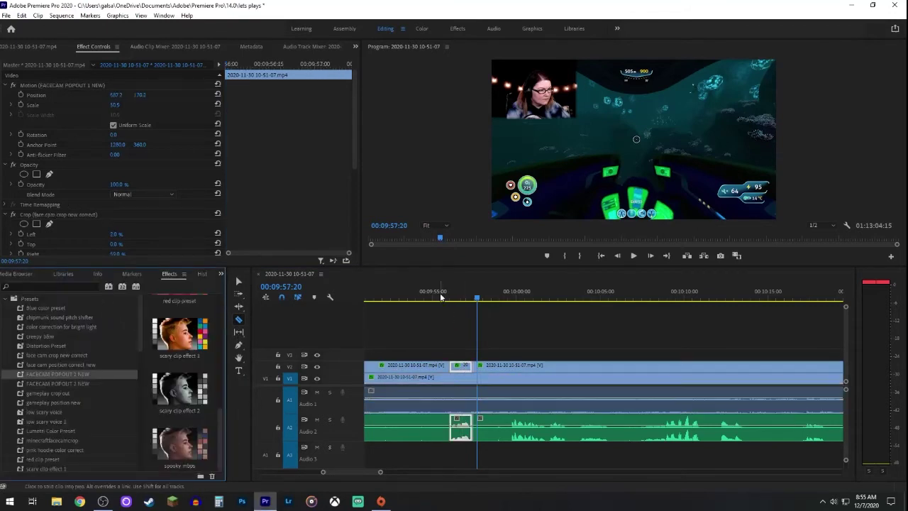
click(434, 296)
key(space)
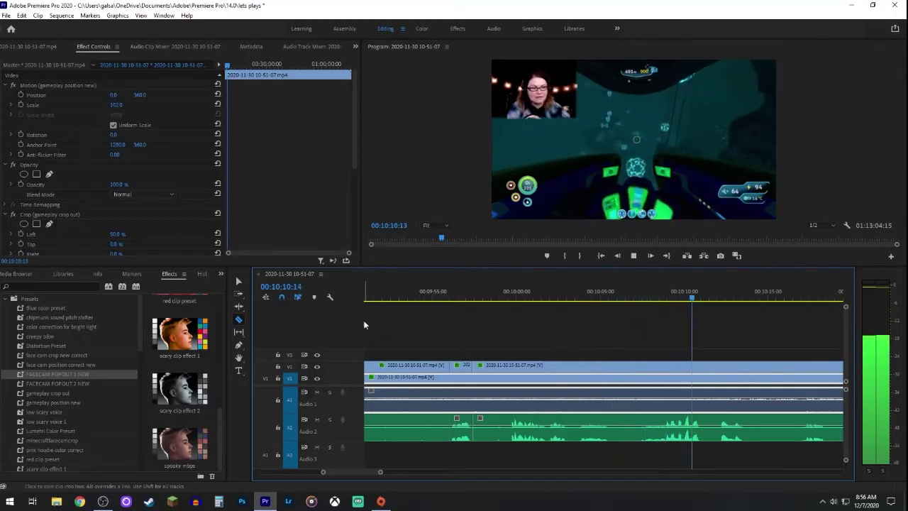
Cut the V2 facecam clip and its linked audio near 00:10:07:12, 00:10:09 and at 00:10:10:28
click(652, 369)
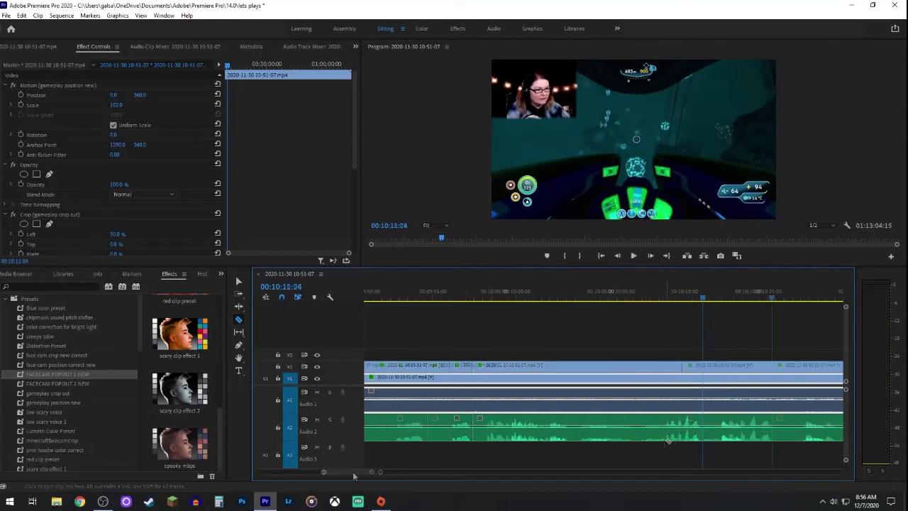
mouse_move(380, 471)
mouse_down()
mouse_move(359, 473)
mouse_move(366, 481)
mouse_up()
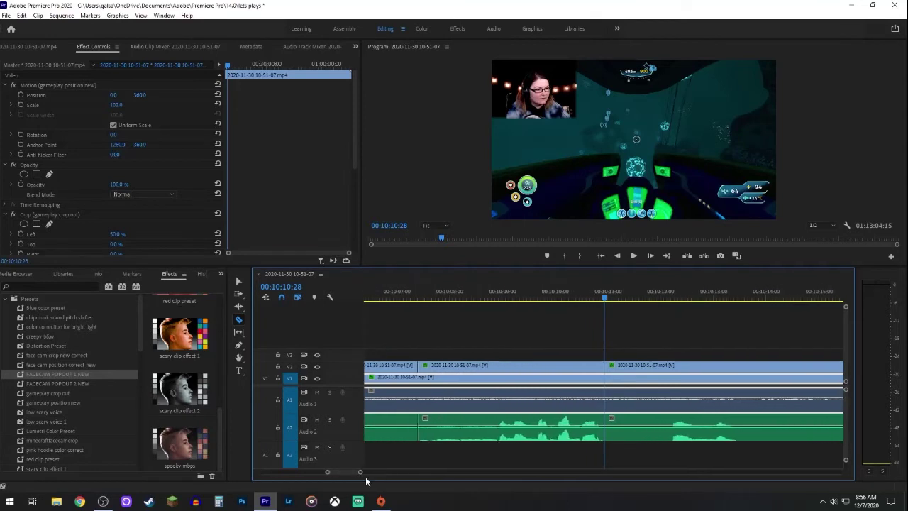
click(499, 440)
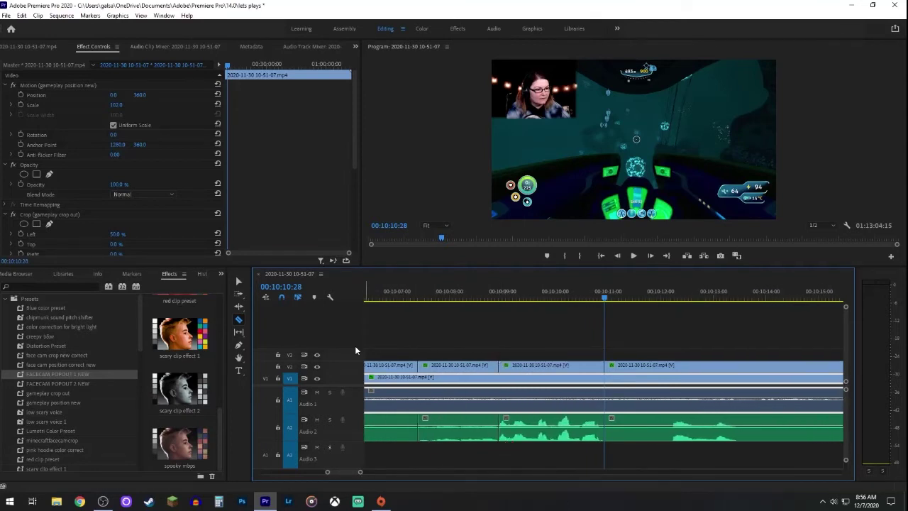
Apply the FACECAM POPOUT 1 NEW and creepy b&w presets to the facecam segment between about 00:10:07:12 and 00:10:09
click(239, 281)
click(468, 292)
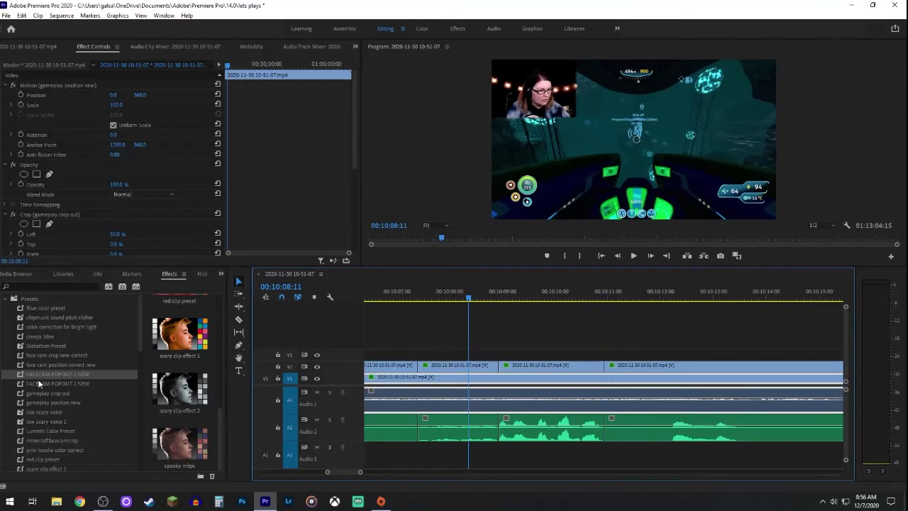
drag(43, 374, 444, 367)
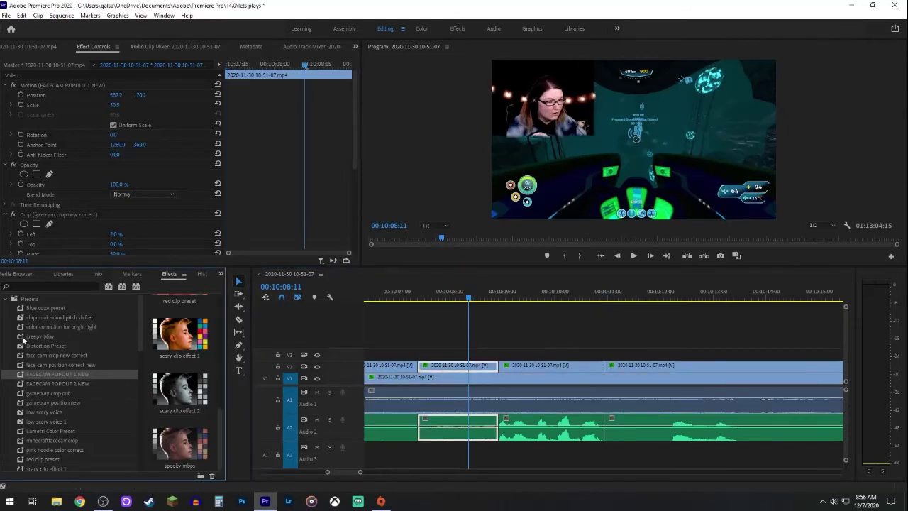
drag(19, 337, 457, 366)
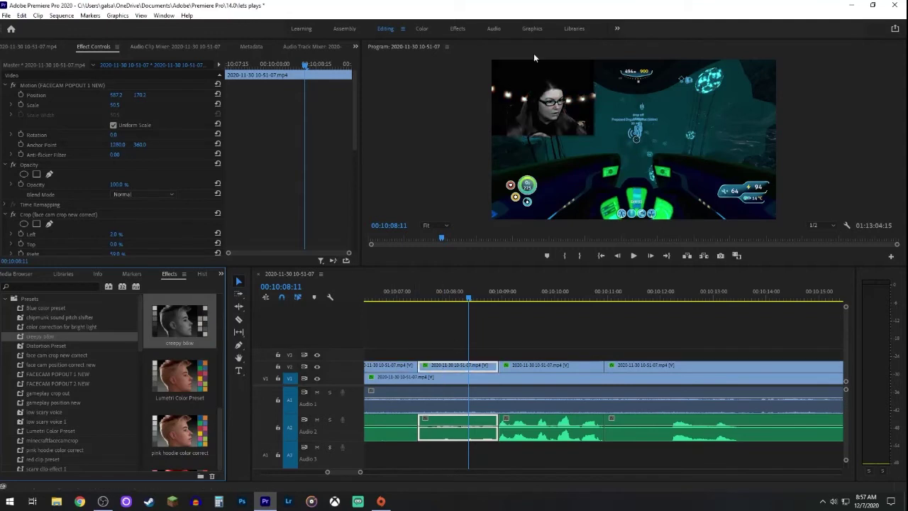
Raise the black-and-white segment's voice level in the Audio workspace, return to the Editing workspace and play the segment
click(494, 30)
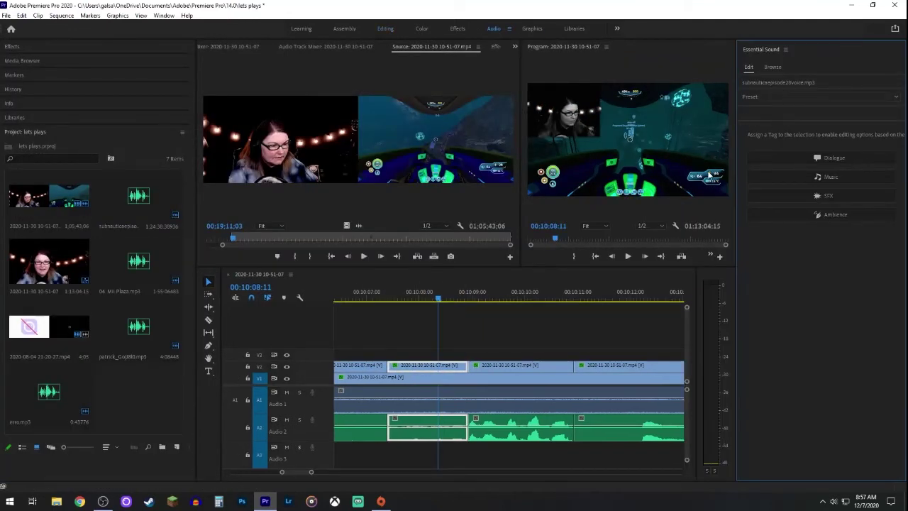
click(387, 29)
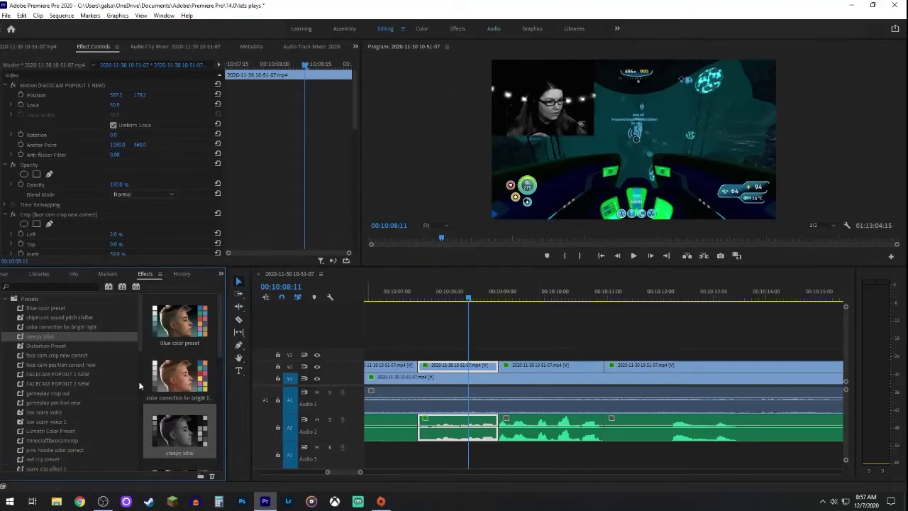
click(406, 298)
key(space)
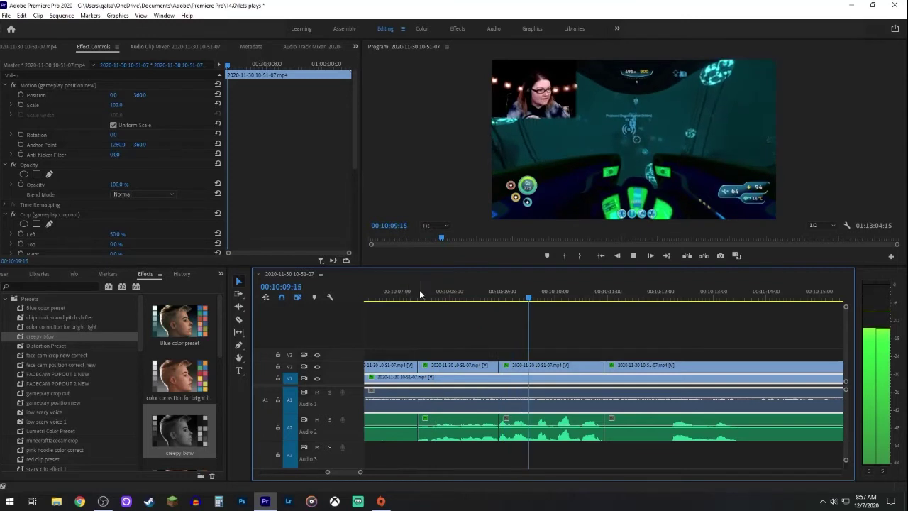
key(space)
Add a wide text box across the lower part of the gameplay at 00:10:08:11 over the black-and-white segment
click(534, 366)
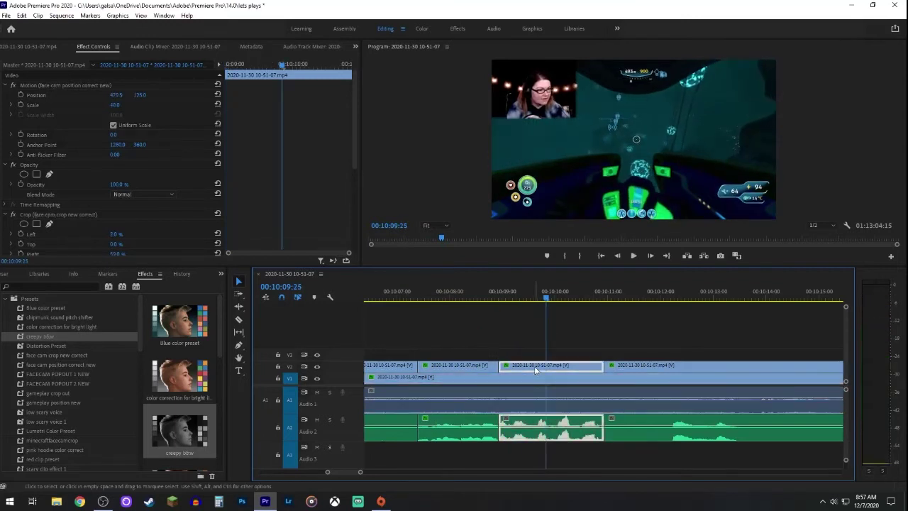
click(469, 291)
click(457, 365)
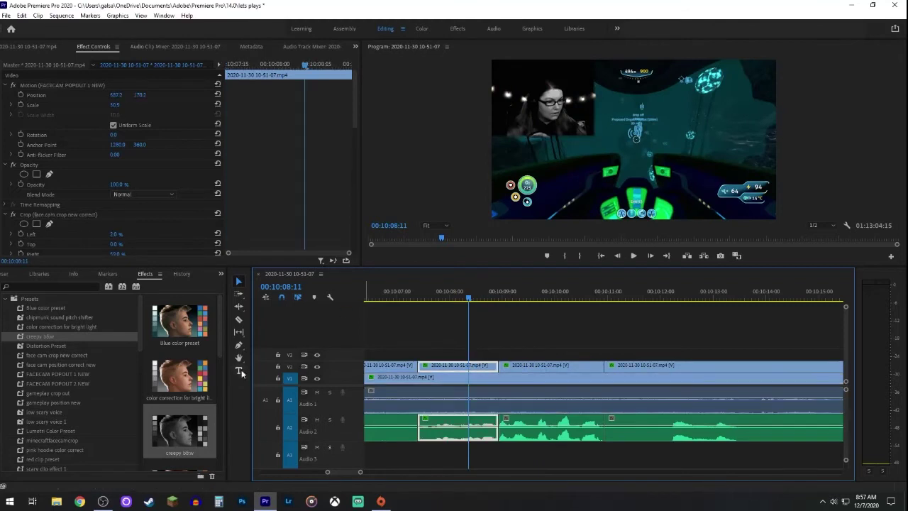
drag(497, 158, 649, 186)
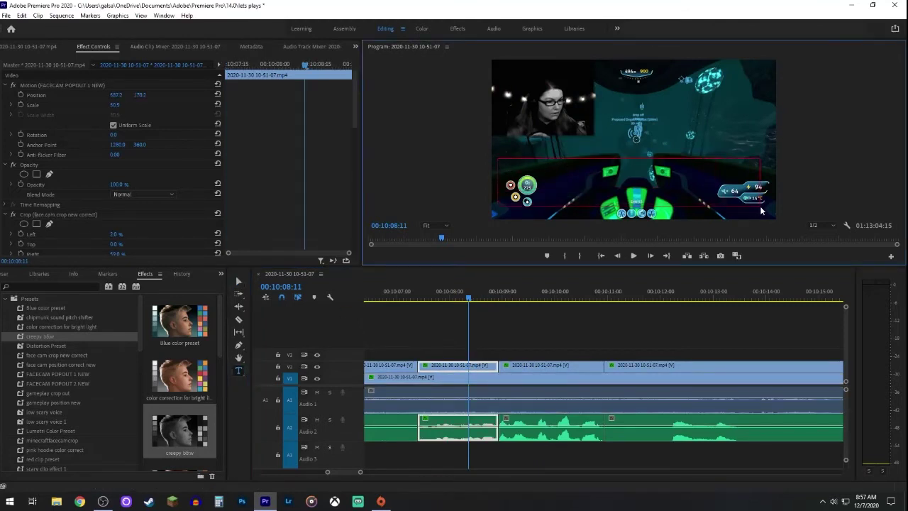
drag(759, 206, 771, 213)
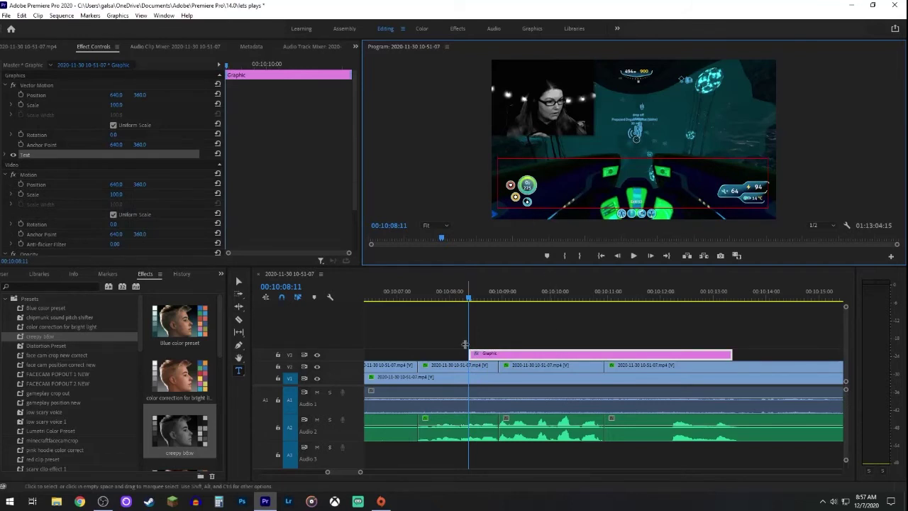
Move the text graphic on V3 to the start of the black-and-white segment and trim its end to 00:10:07:24
click(238, 281)
drag(523, 360, 482, 363)
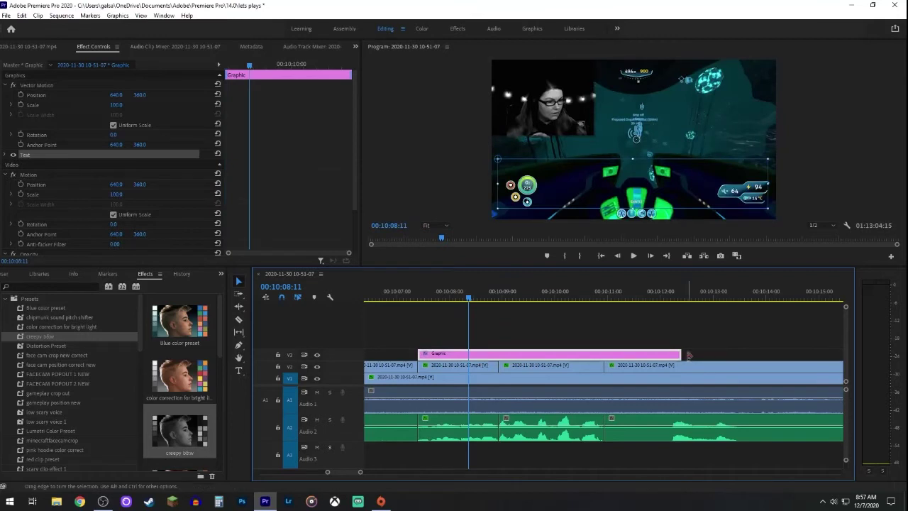
drag(679, 354, 497, 353)
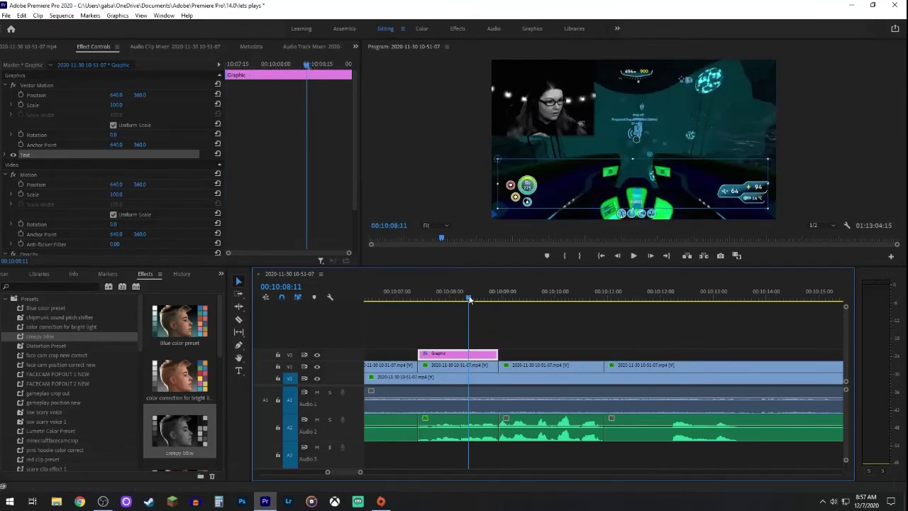
drag(469, 299, 439, 300)
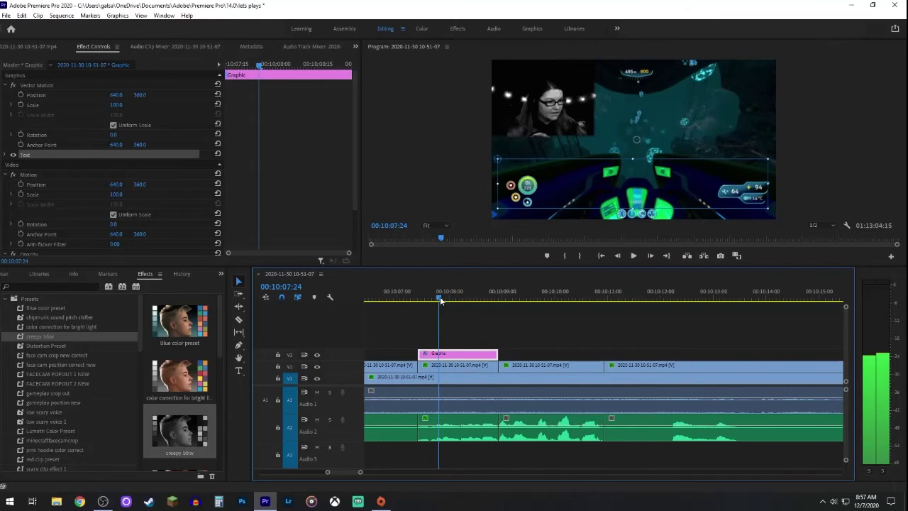
mouse_move(440, 301)
mouse_down()
mouse_move(484, 301)
mouse_move(423, 301)
mouse_move(445, 300)
mouse_move(428, 303)
mouse_move(440, 307)
mouse_up()
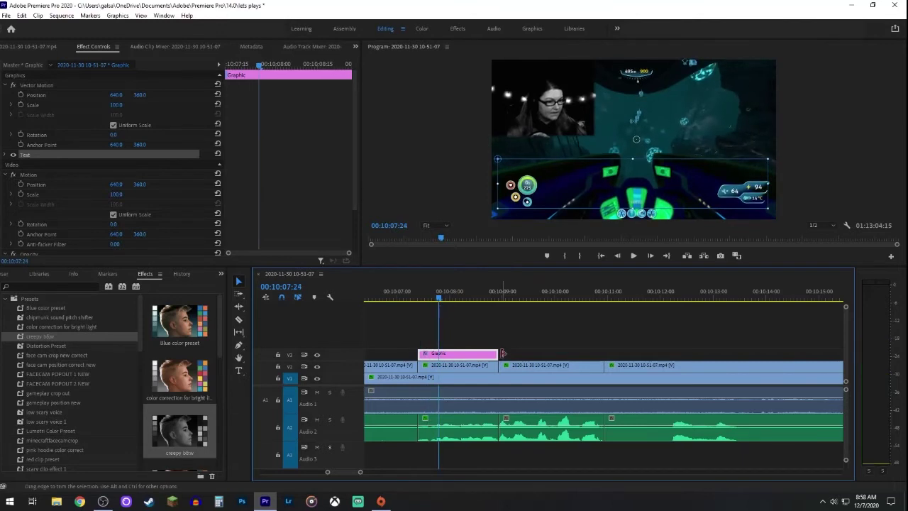
drag(494, 353, 438, 354)
Enter the caption BIG in the text box and play the segment from about 00:10:07:10
click(425, 295)
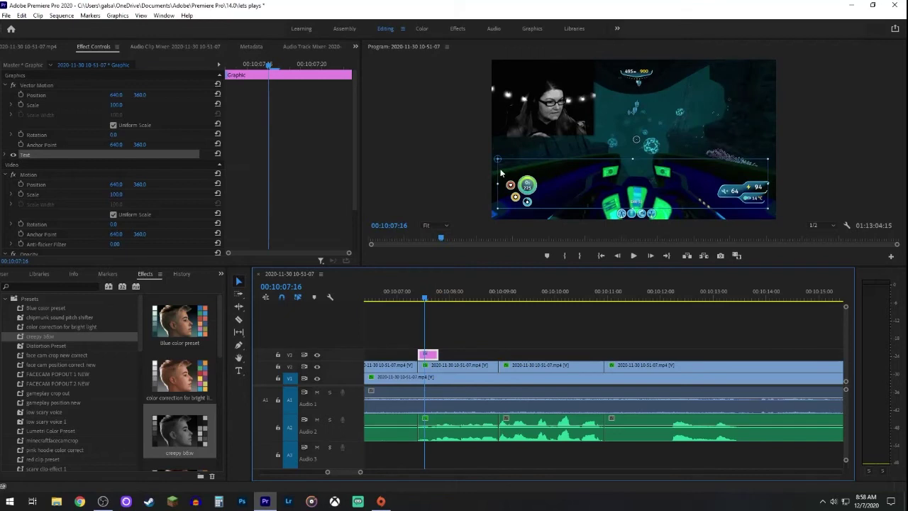
click(500, 173)
click(454, 371)
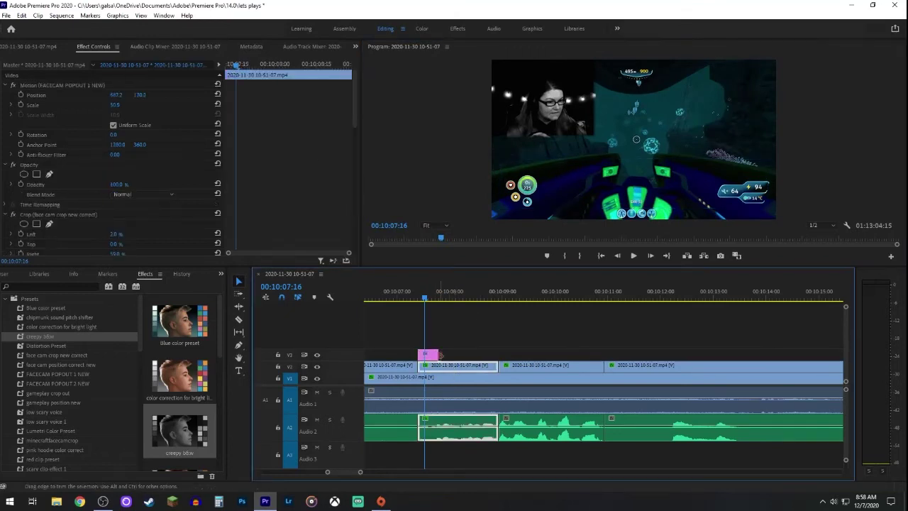
click(428, 354)
click(538, 183)
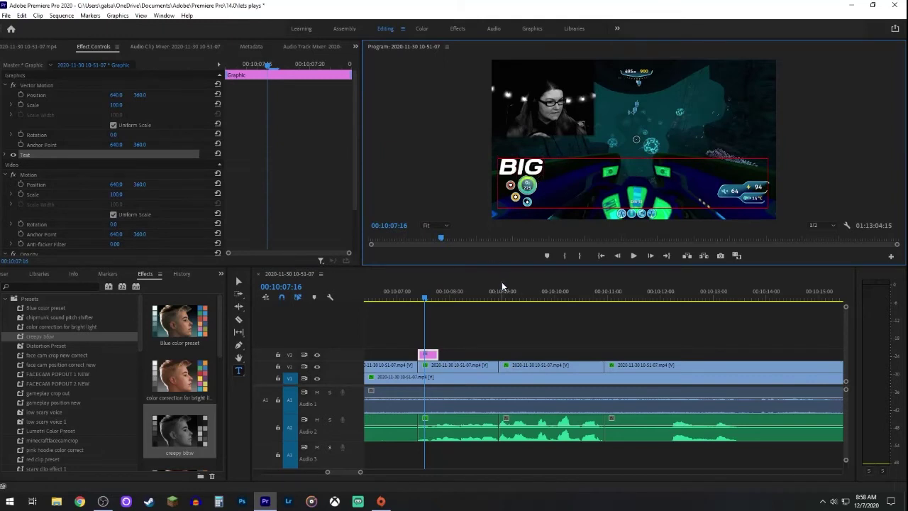
click(415, 298)
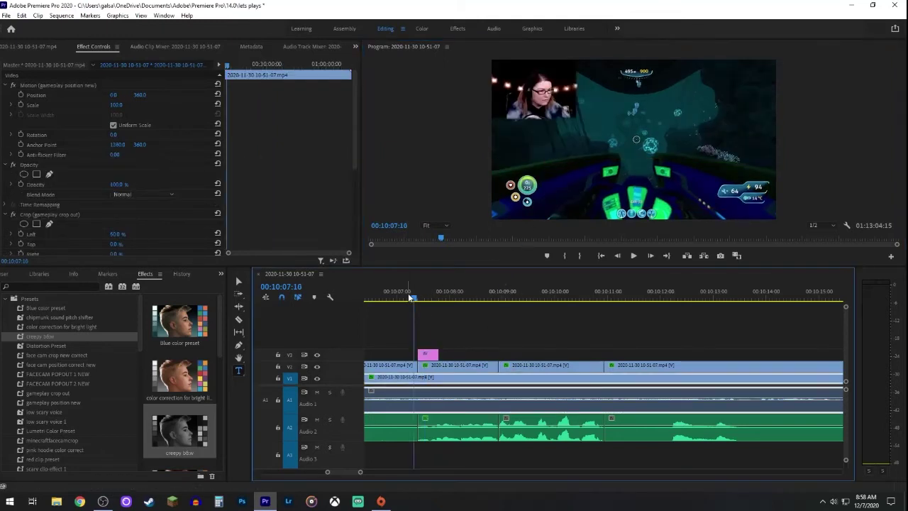
key(space)
Duplicate the BIG graphic directly after the original on V3 and extend the copy's text to BIG OLD
click(426, 354)
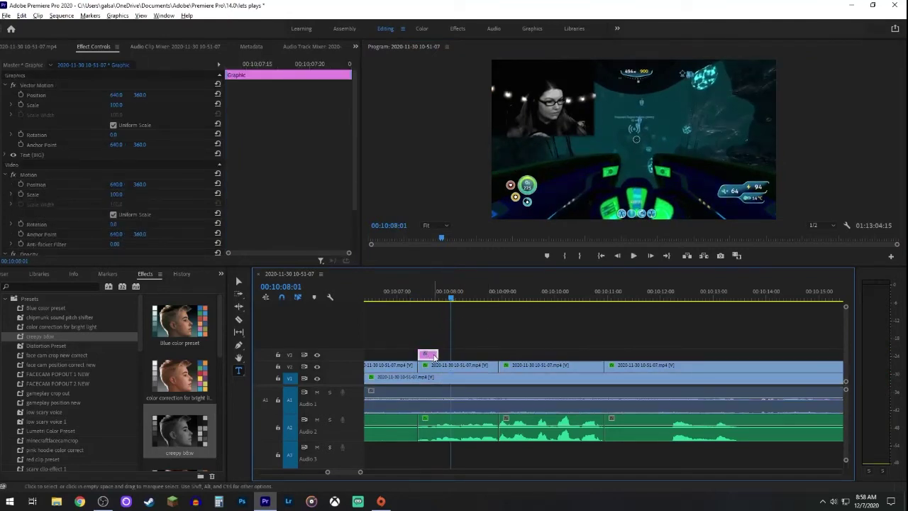
drag(434, 355, 457, 354)
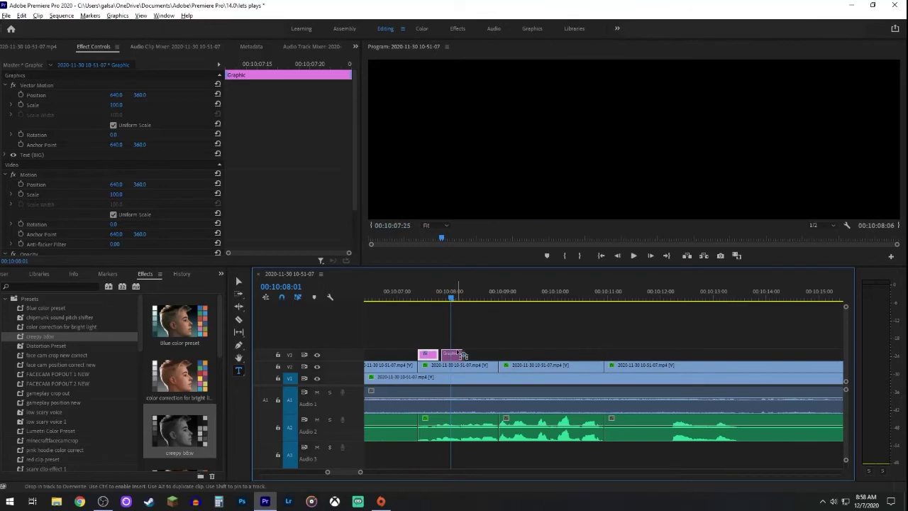
drag(460, 355, 457, 355)
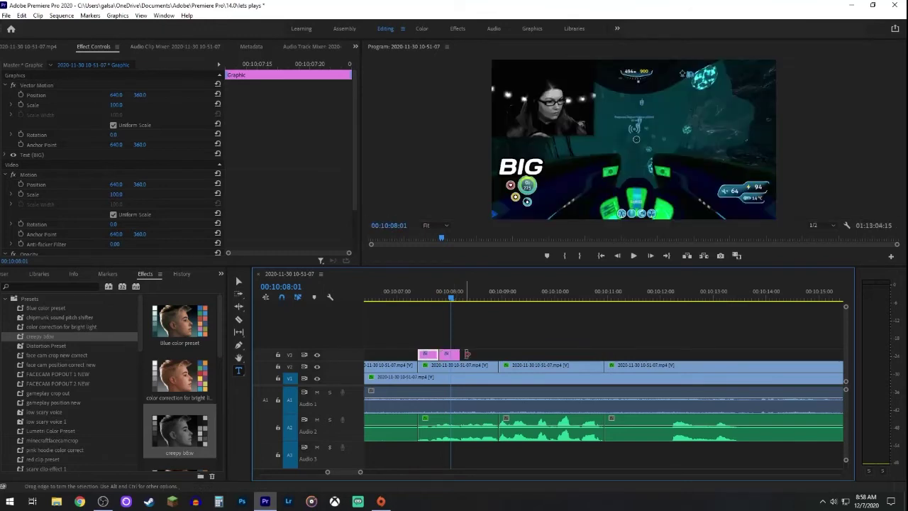
click(532, 166)
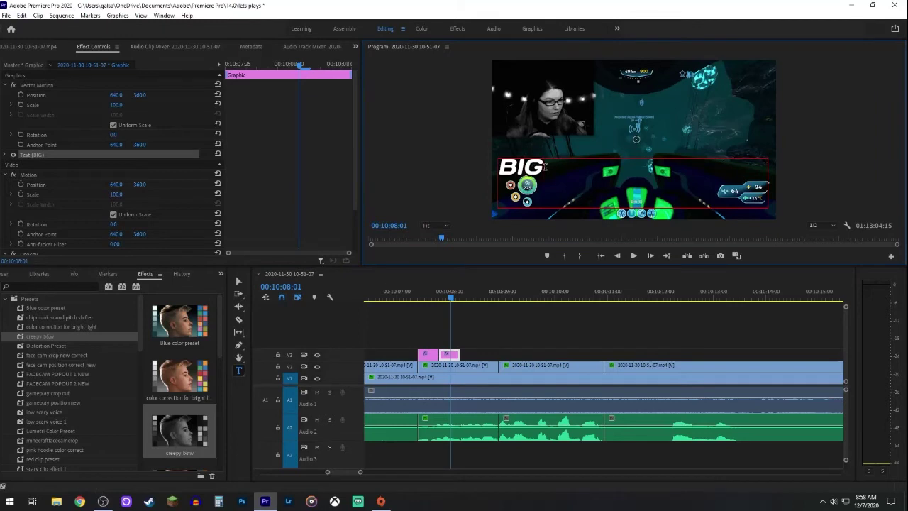
text(OLD)
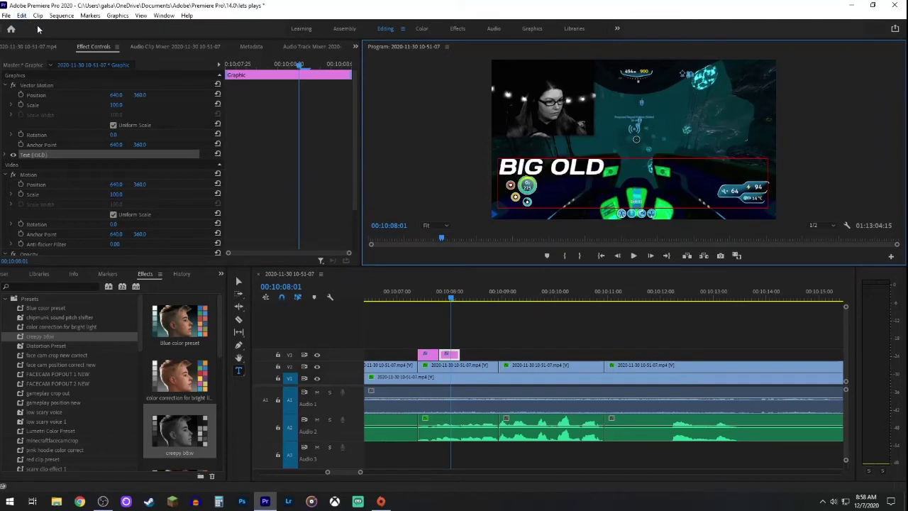
Remove the word BIG from the second caption graphic, keeping OLD in place, and play the segment up to 00:10:08:14
double_click(544, 167)
key(BackSpace)
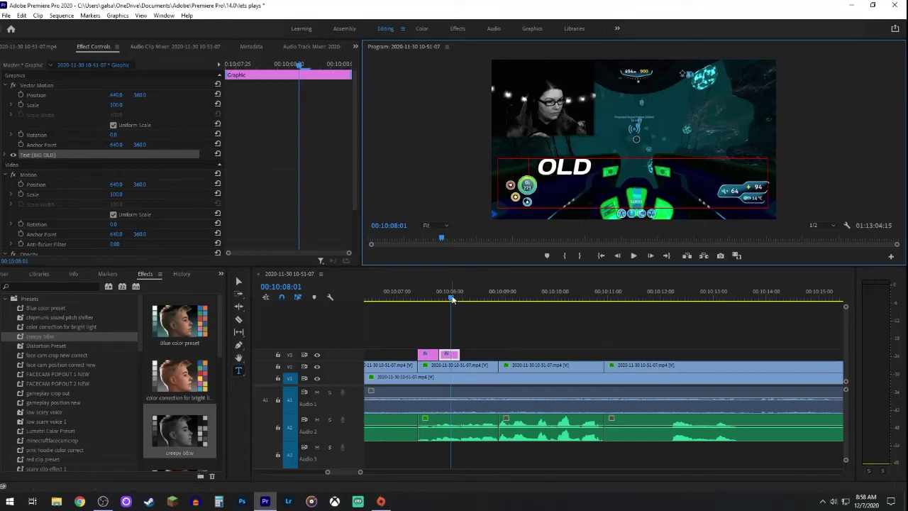
drag(415, 298, 473, 300)
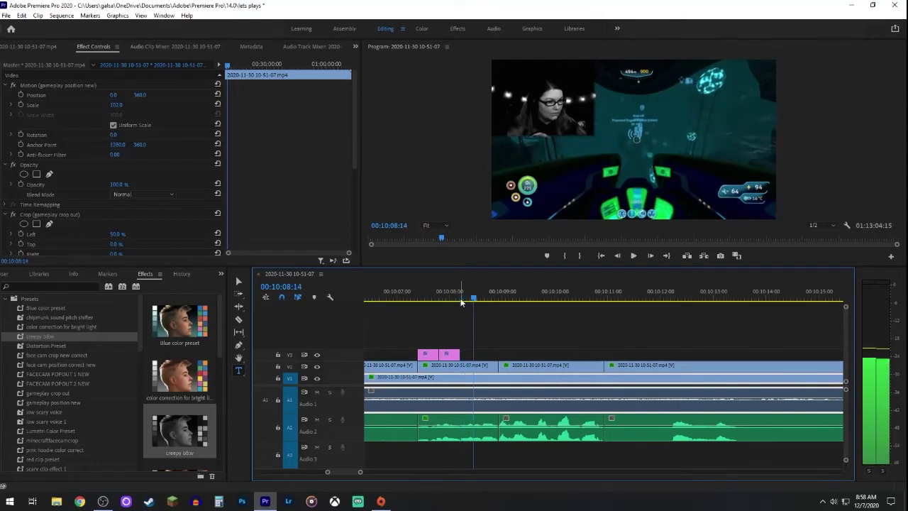
click(452, 356)
drag(458, 357, 478, 358)
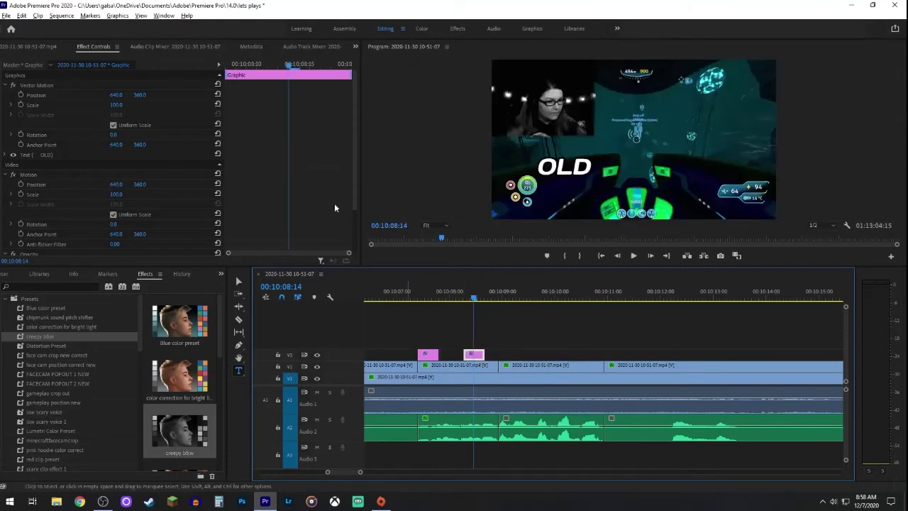
key(ctrl+z)
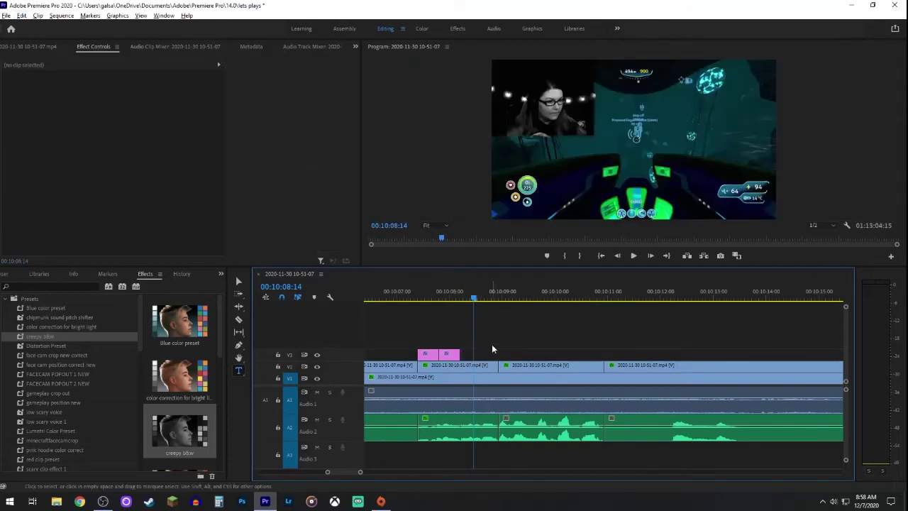
Duplicate the OLD graphic directly after itself on V3, change the copy's text to GLOWY and shift the word right with spaces
click(453, 355)
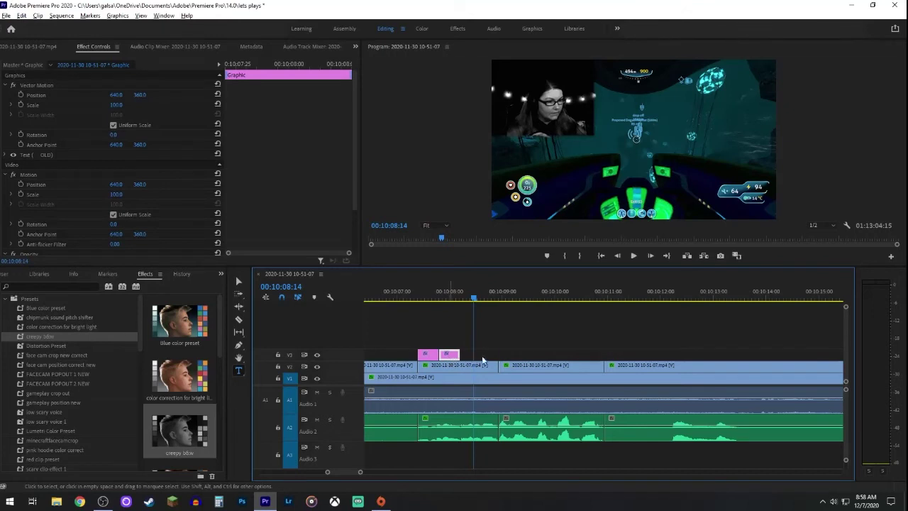
key(ctrl+v)
drag(487, 358, 474, 356)
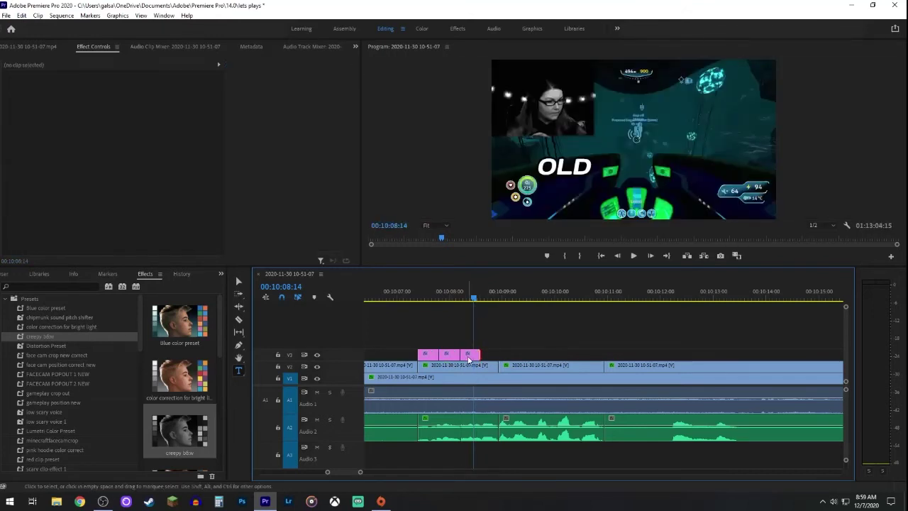
click(560, 167)
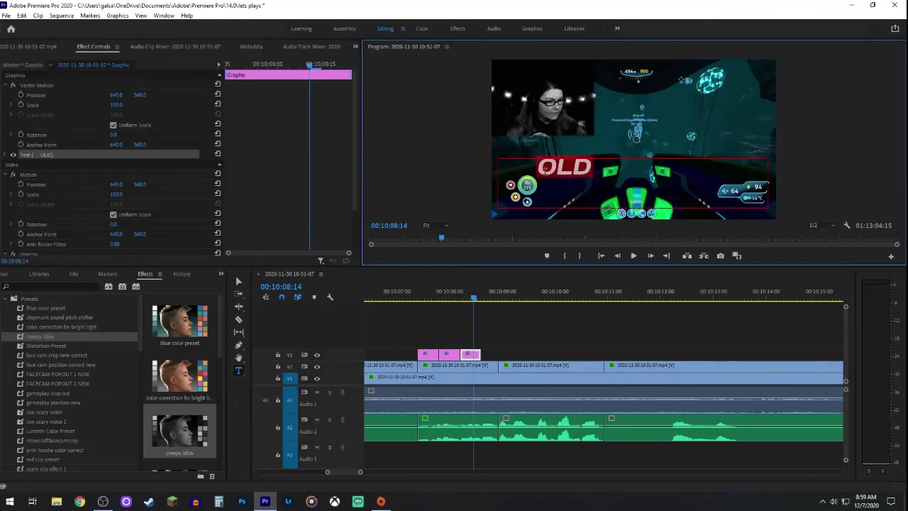
text(GLOWY)
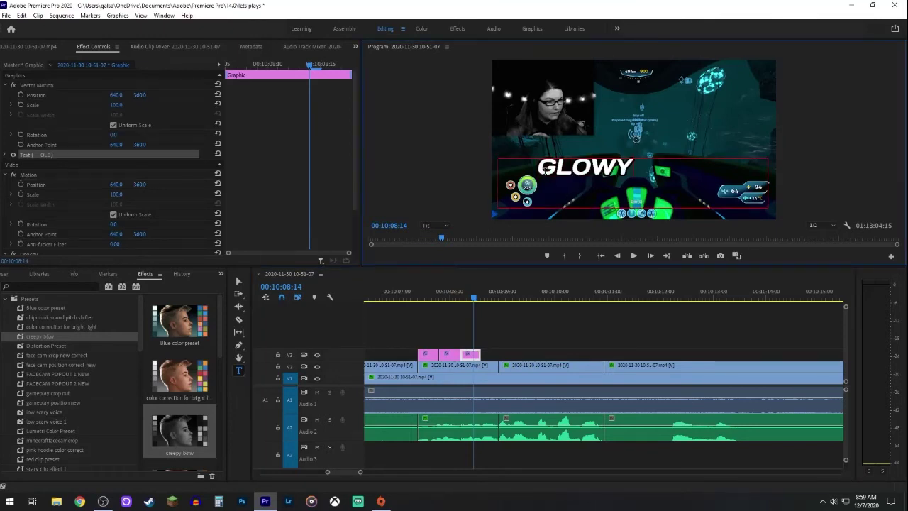
drag(537, 170, 576, 170)
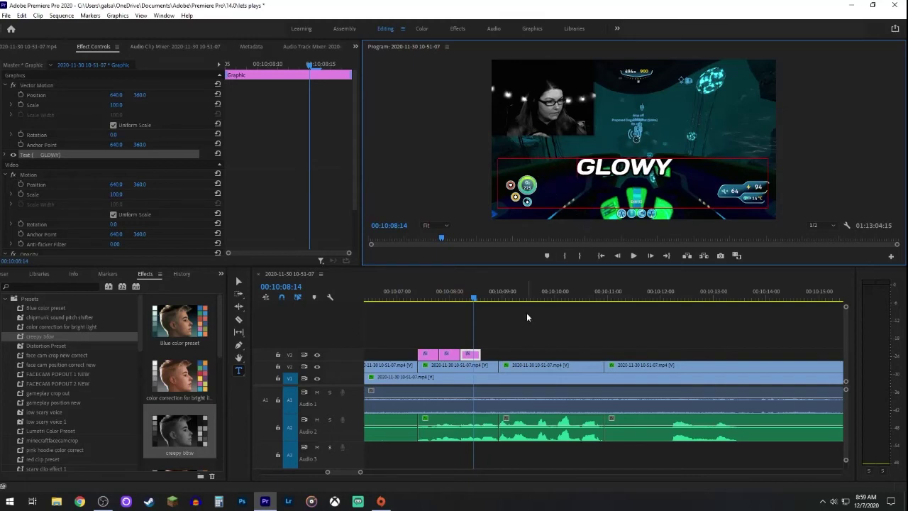
Play the captions to check their timing, and duplicate the GLOWY graphic directly after itself on V3, ending with the black-and-white segment
click(410, 299)
key(space)
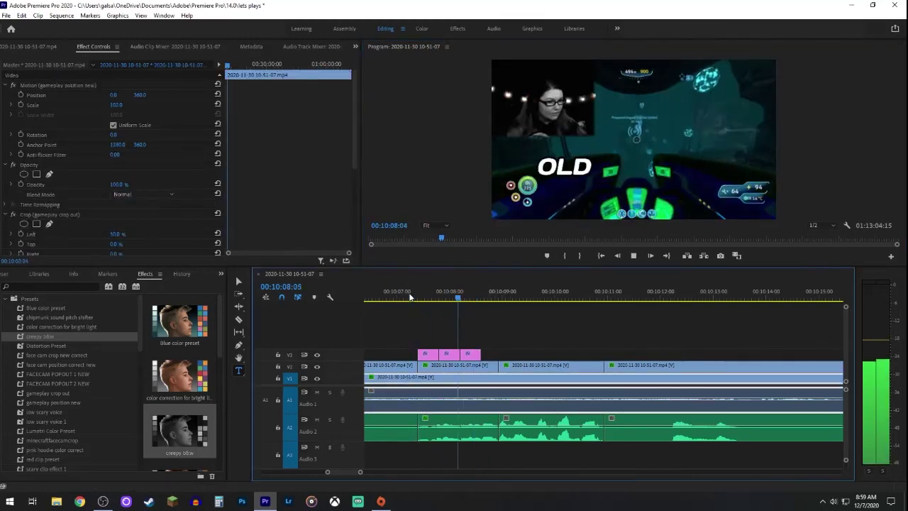
key(space)
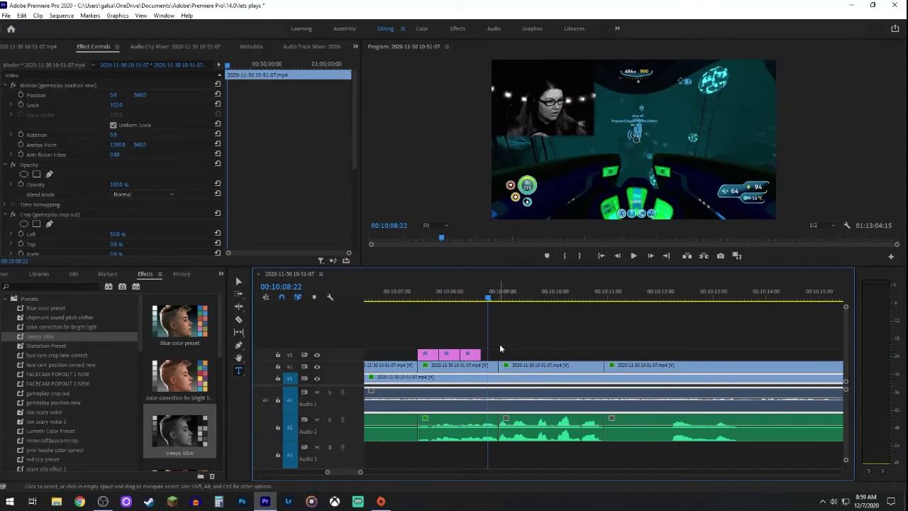
click(409, 293)
key(space)
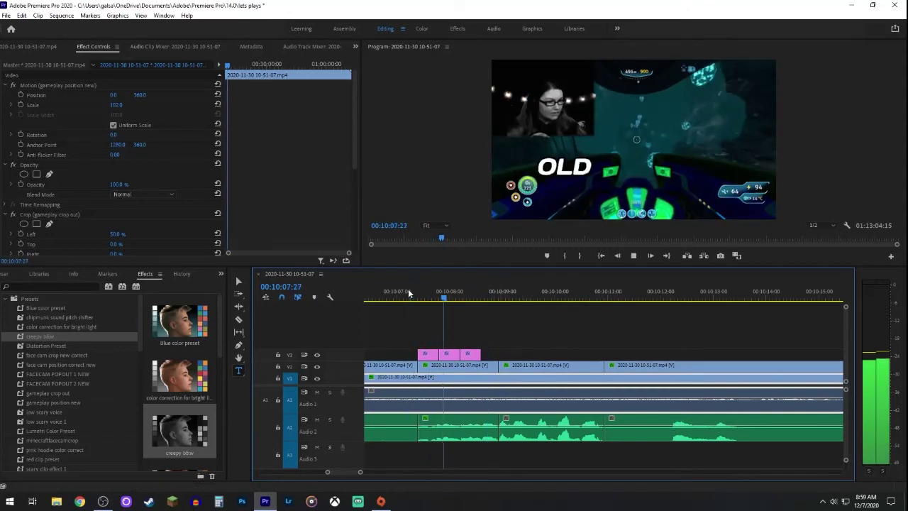
key(space)
click(468, 355)
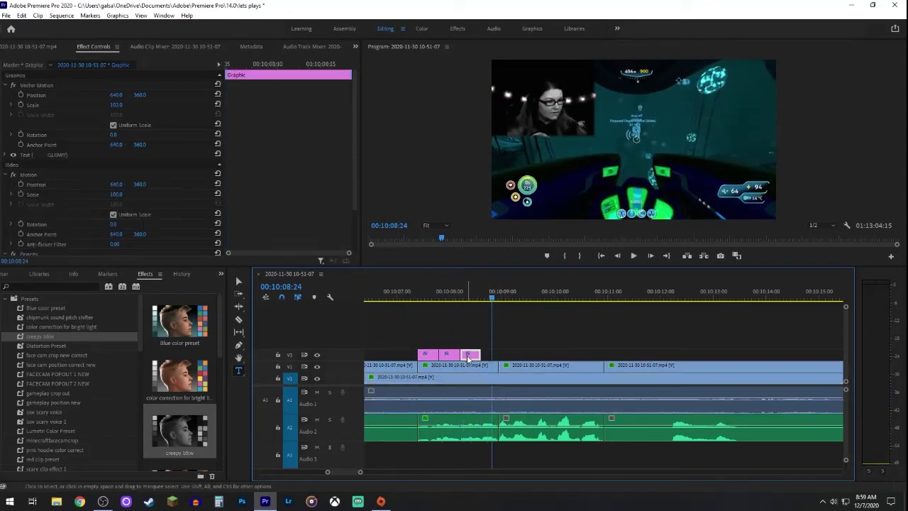
drag(468, 358, 501, 356)
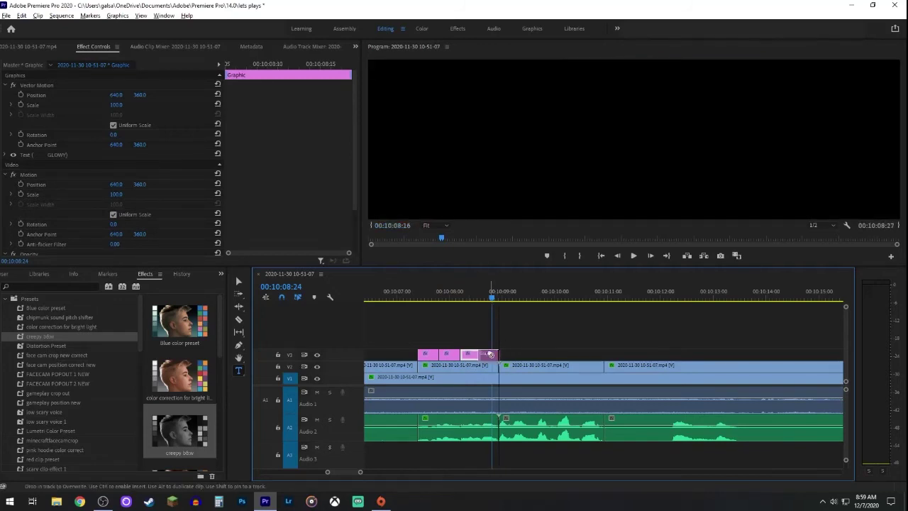
drag(489, 355, 491, 356)
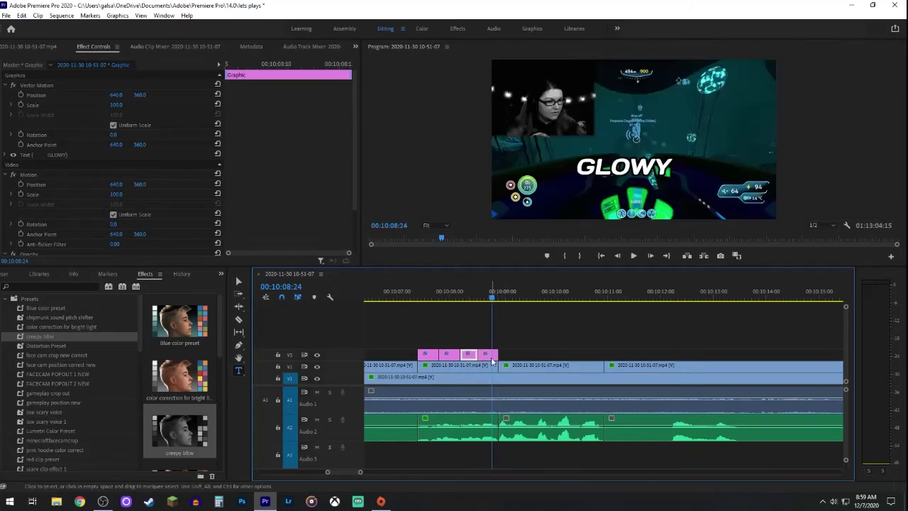
Change the fourth caption graphic's text to BALLS., positioned further right than GLOWY, and play the whole caption sequence
click(413, 296)
key(space)
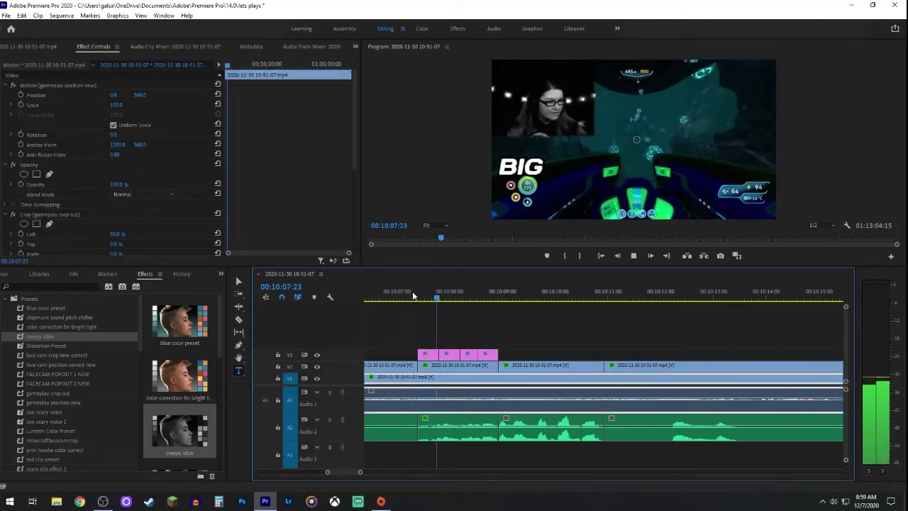
key(space)
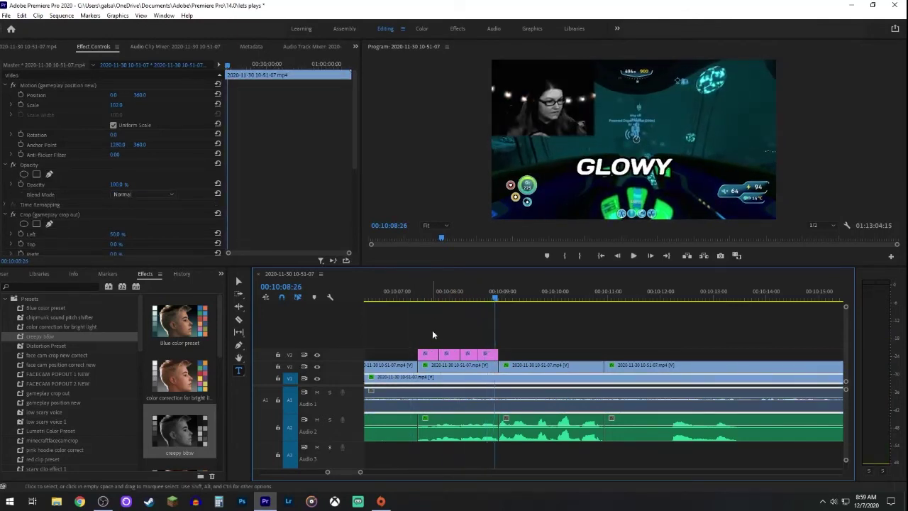
click(487, 355)
drag(672, 165, 613, 170)
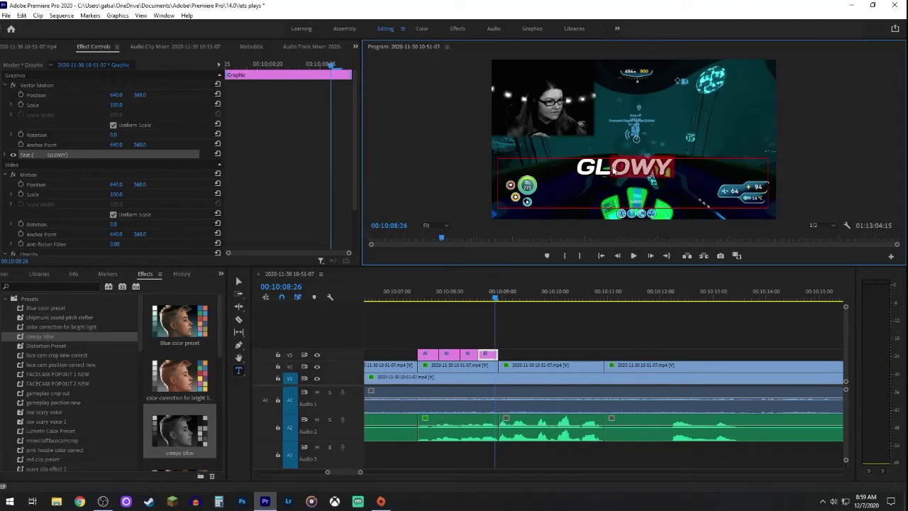
text(BALLS.)
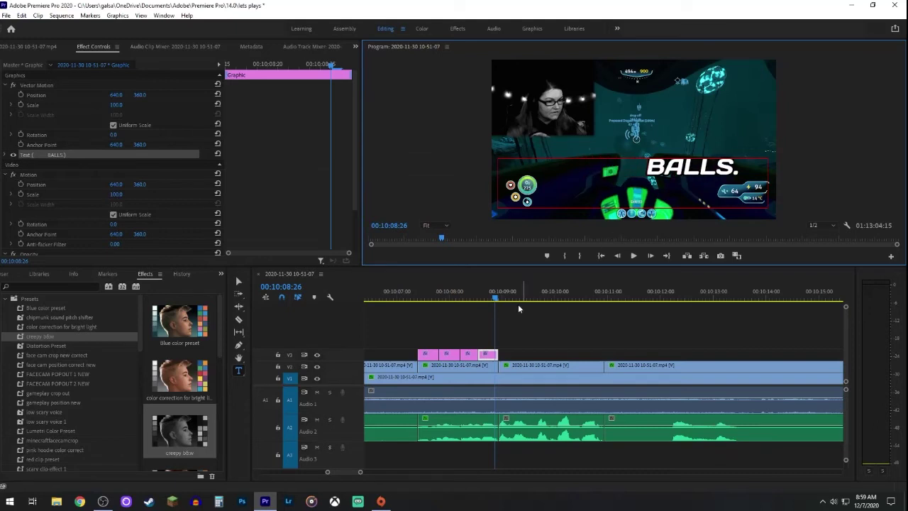
click(397, 294)
key(space)
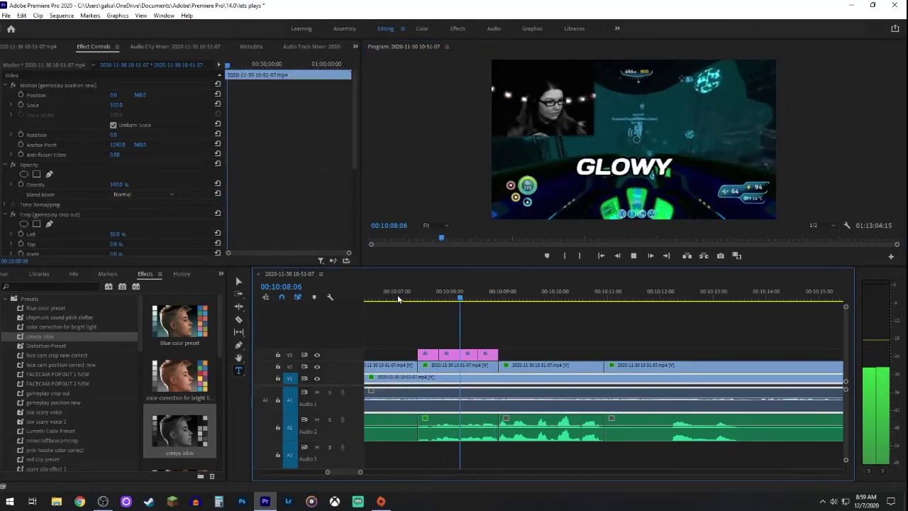
key(space)
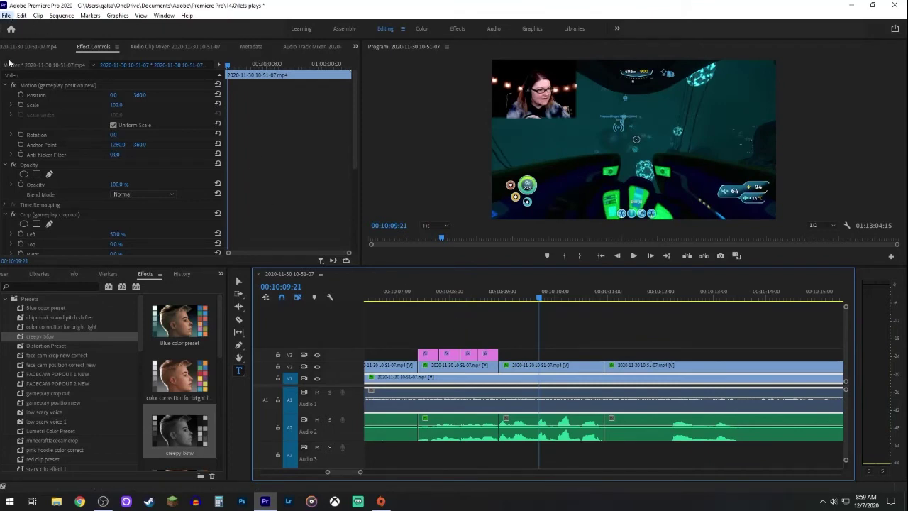
Save the project and play the recording from the captions on to 00:10:30:21
key(ctrl+m)
click(406, 295)
key(space)
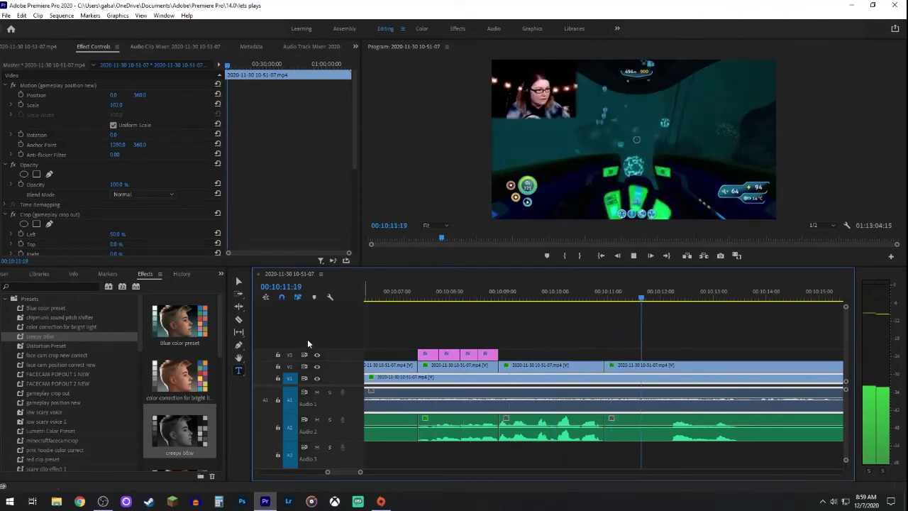
key(space)
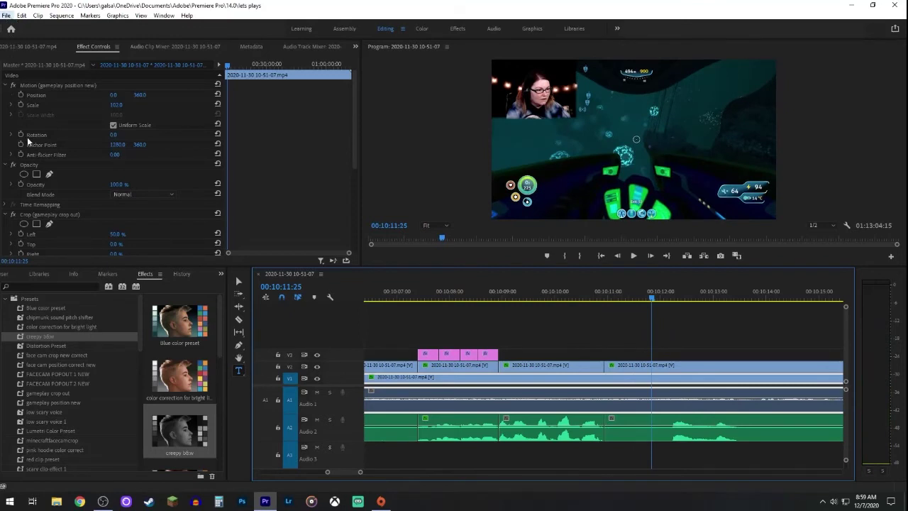
key(space)
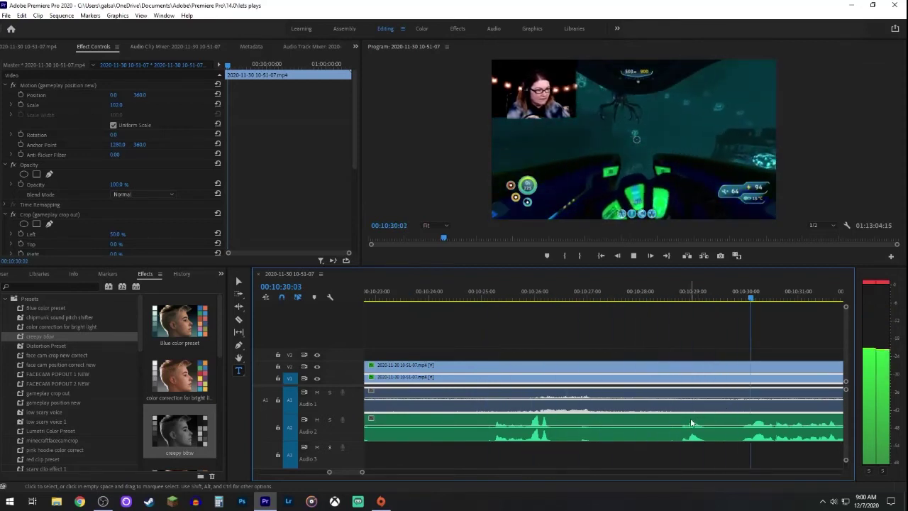
key(space)
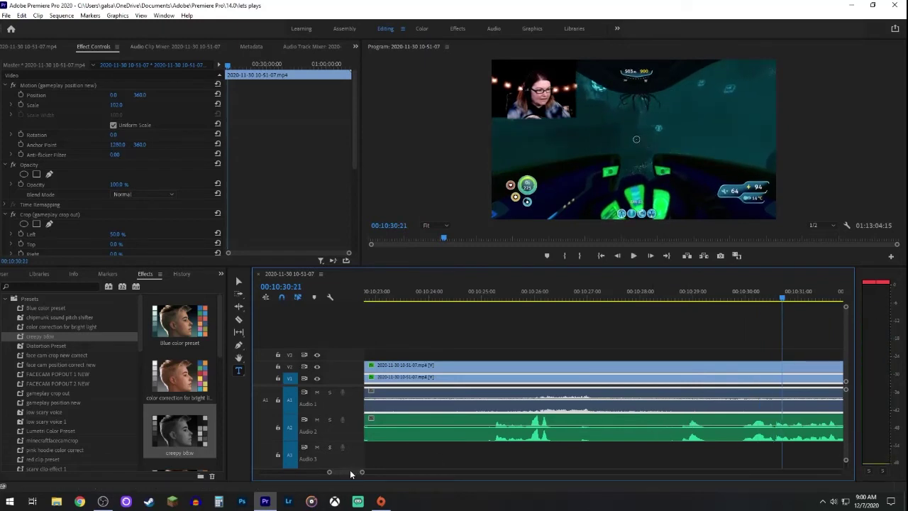
Split the facecam video and its voice audio before and after the speech between about 00:10:12:06 and 00:10:13:16
scroll(350, 471, up, 4)
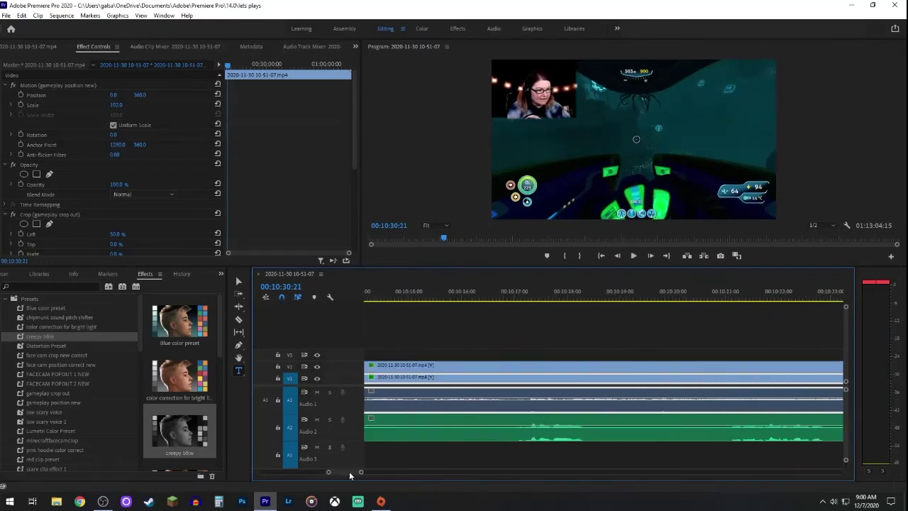
scroll(349, 474, up, 5)
click(610, 293)
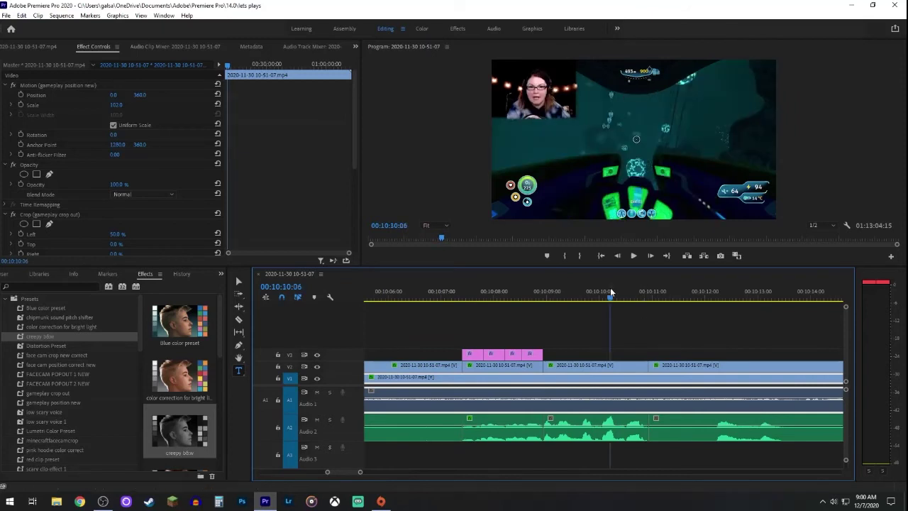
key(space)
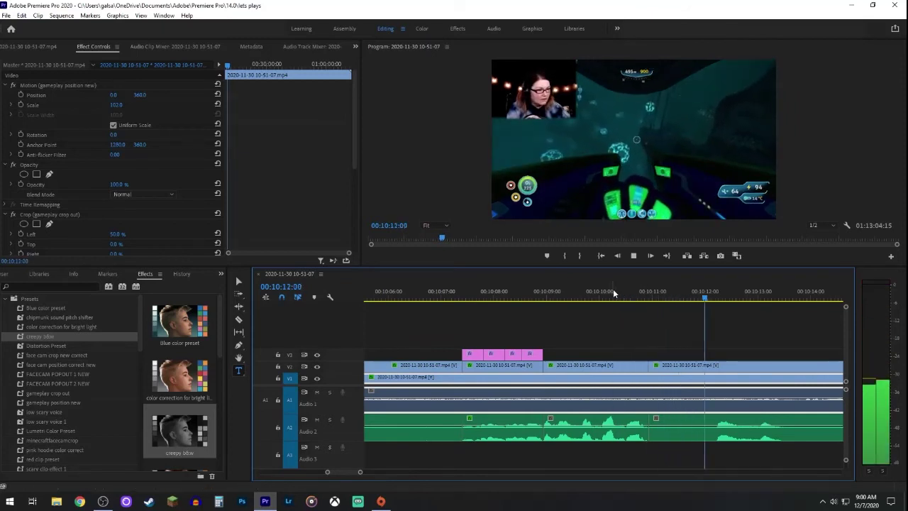
key(space)
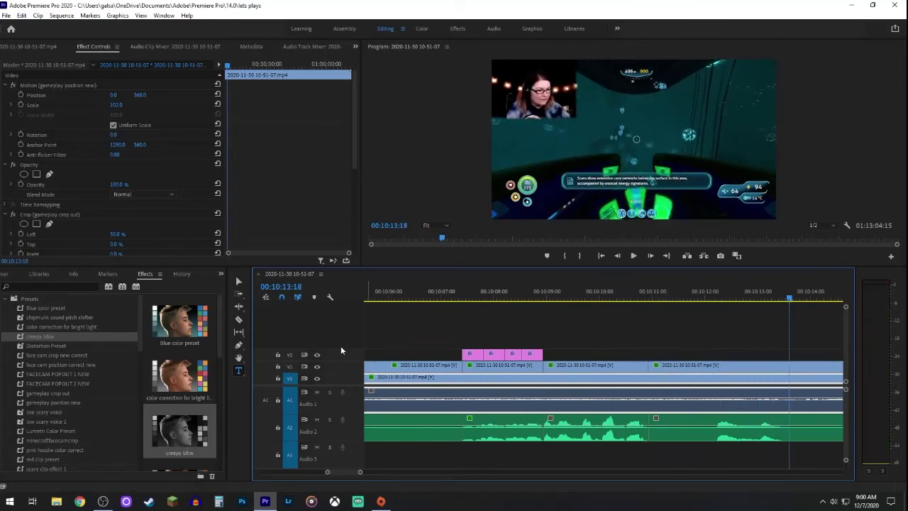
key(c)
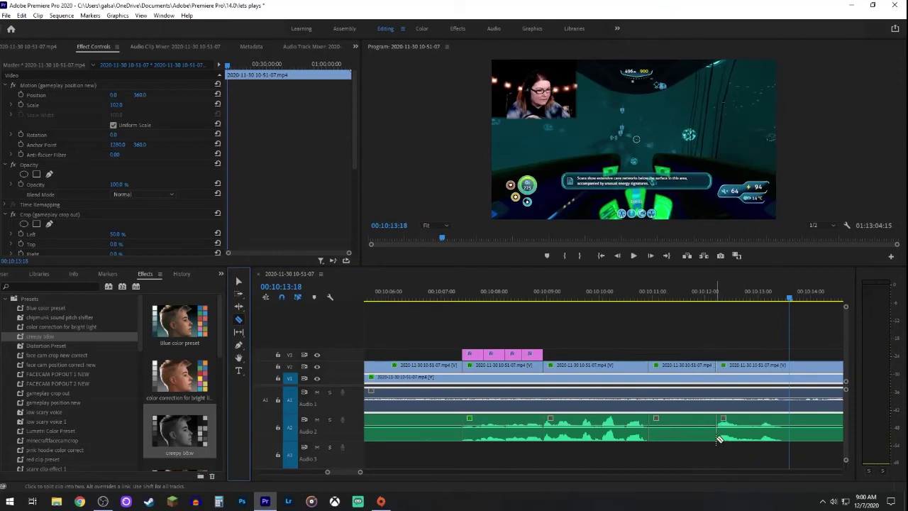
click(719, 439)
click(787, 440)
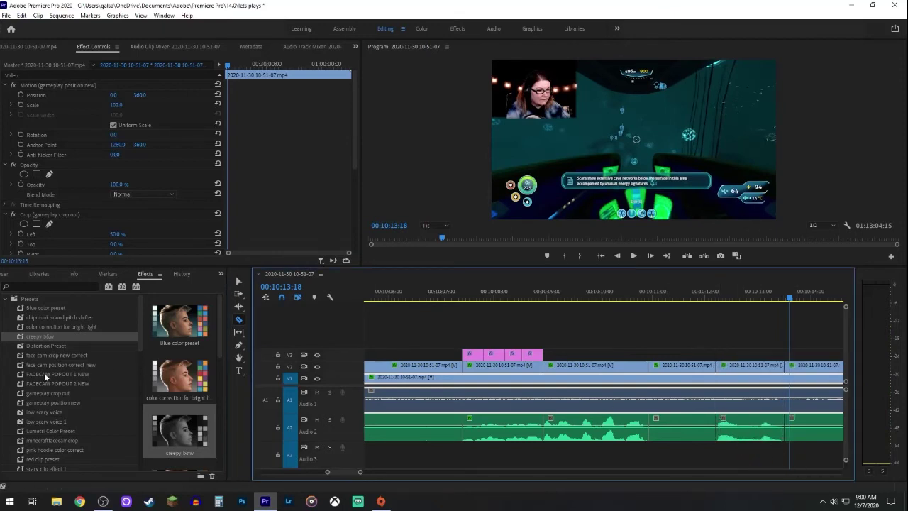
Apply FACECAM POPOUT 2 NEW and red clip preset to the newly cut facecam segment, and chipmunk sound pitch shifter to its audio
drag(25, 387, 748, 366)
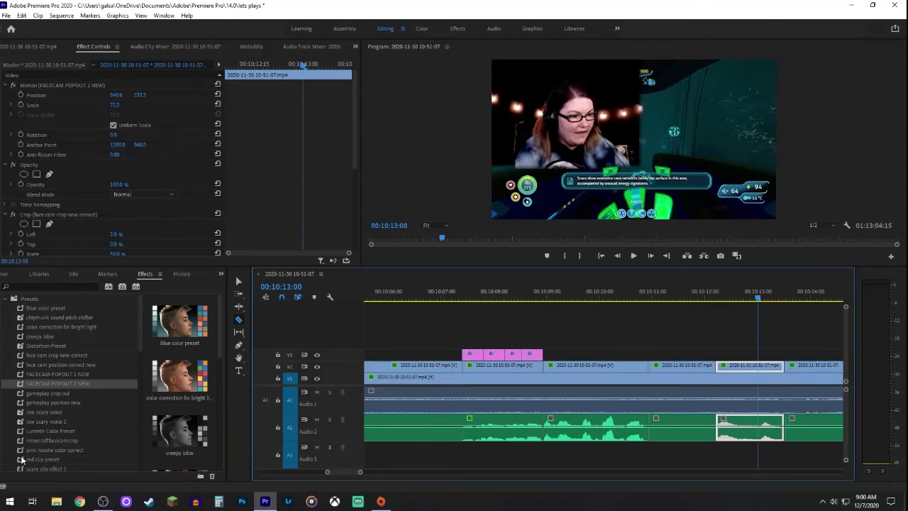
drag(22, 459, 749, 366)
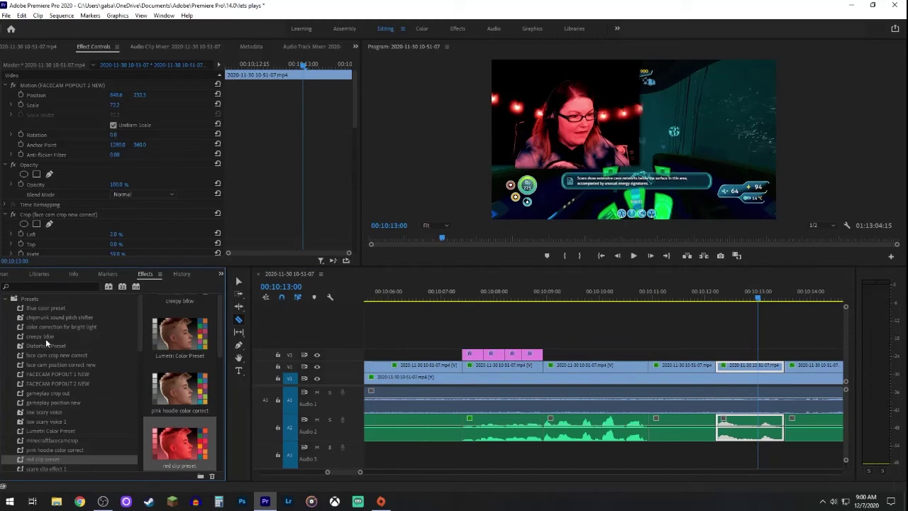
drag(21, 318, 753, 430)
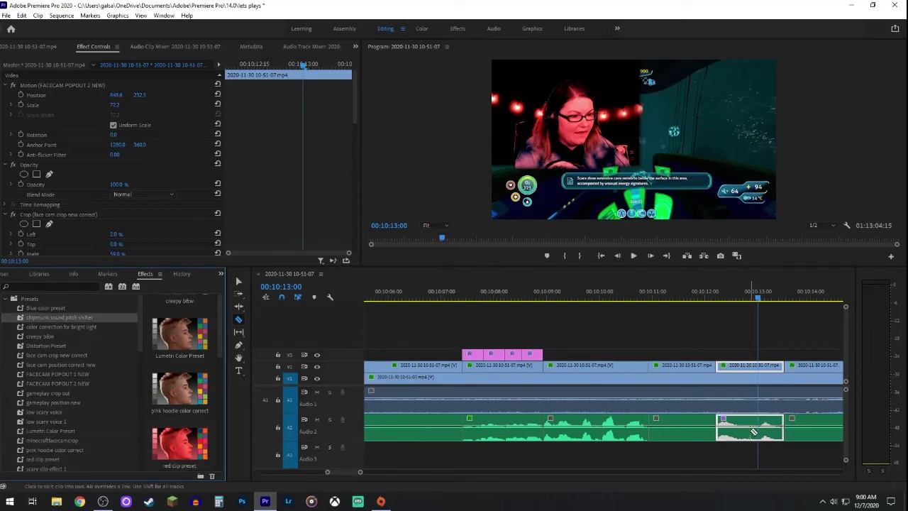
Reposition the red facecam popout to about 1206, 343, scaled to about 78 and tilted slightly counterclockwise, and play it through
click(57, 95)
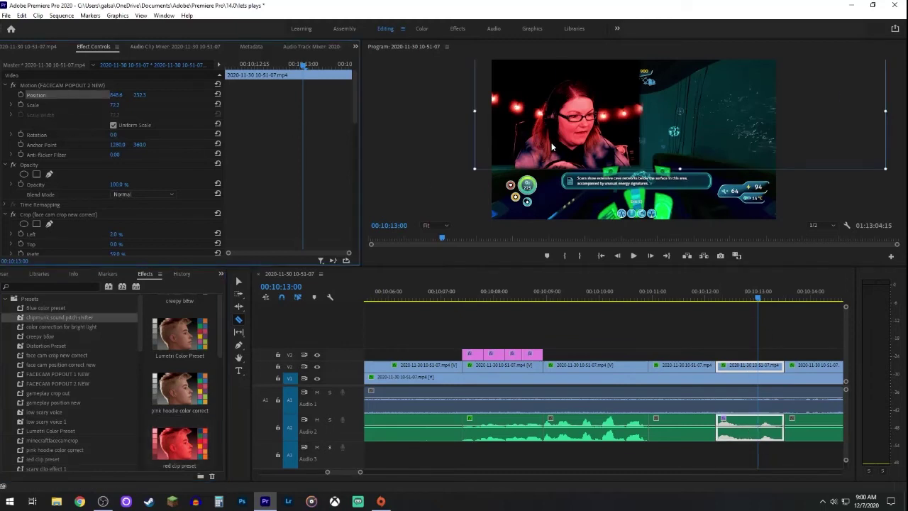
drag(552, 147, 663, 182)
drag(759, 193, 746, 241)
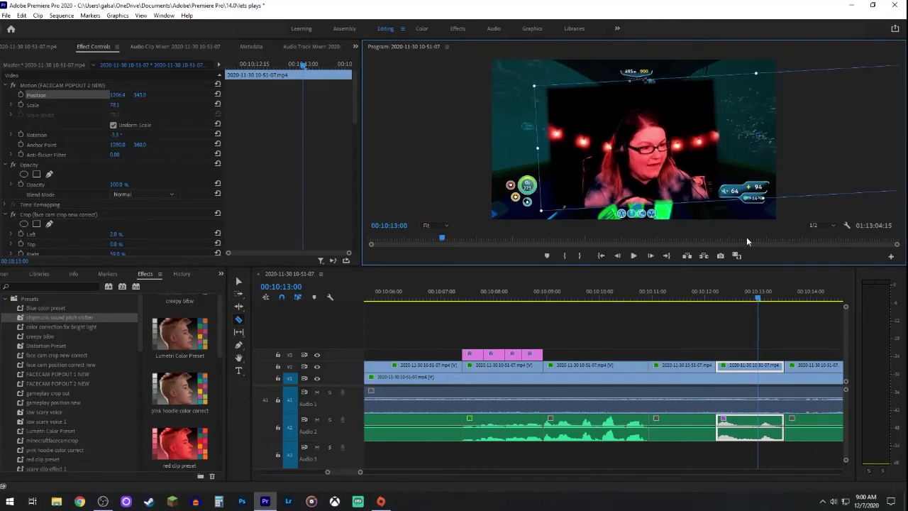
click(694, 291)
key(space)
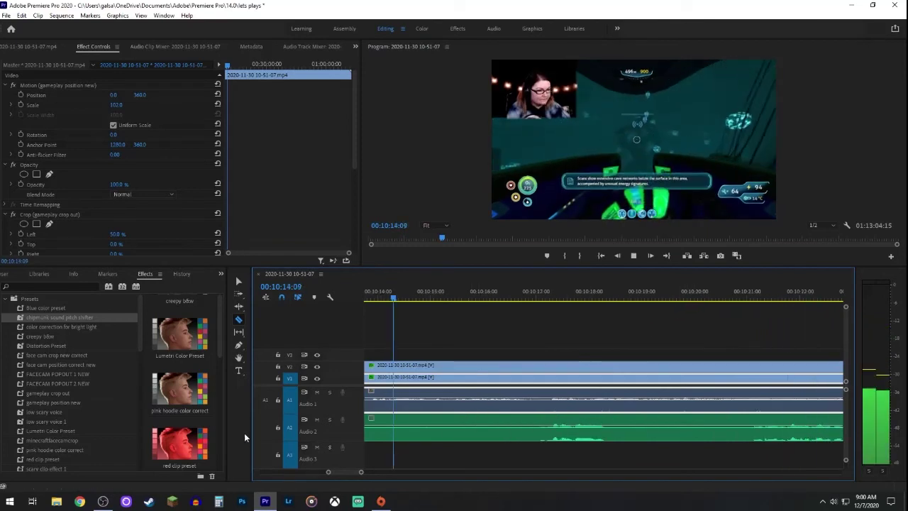
Split the facecam video and its voice audio around the speech between about 00:10:17:01 and 00:10:18:10
click(466, 433)
click(537, 434)
click(607, 436)
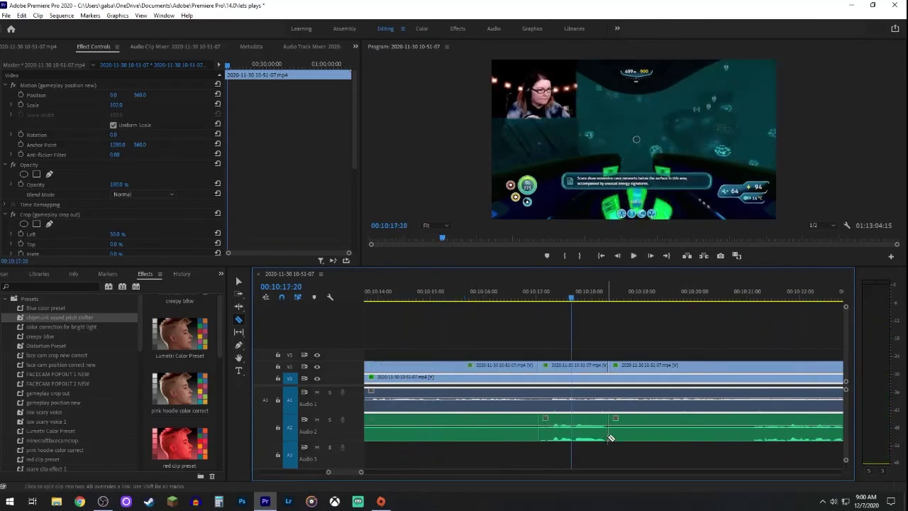
Apply FACECAM POPOUT 2 NEW and Blue color preset to the new facecam segment, and the Intercom echo dialogue preset to its audio
click(238, 281)
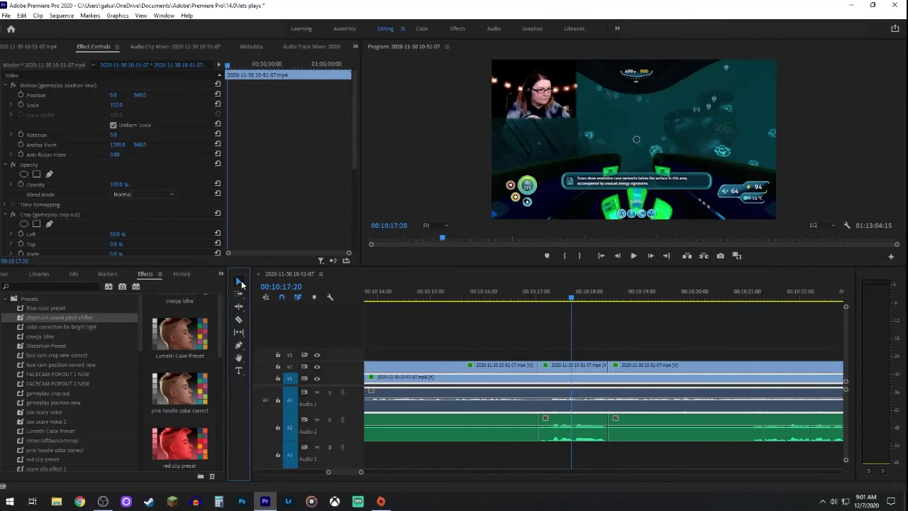
click(588, 366)
drag(50, 383, 556, 366)
drag(45, 307, 571, 370)
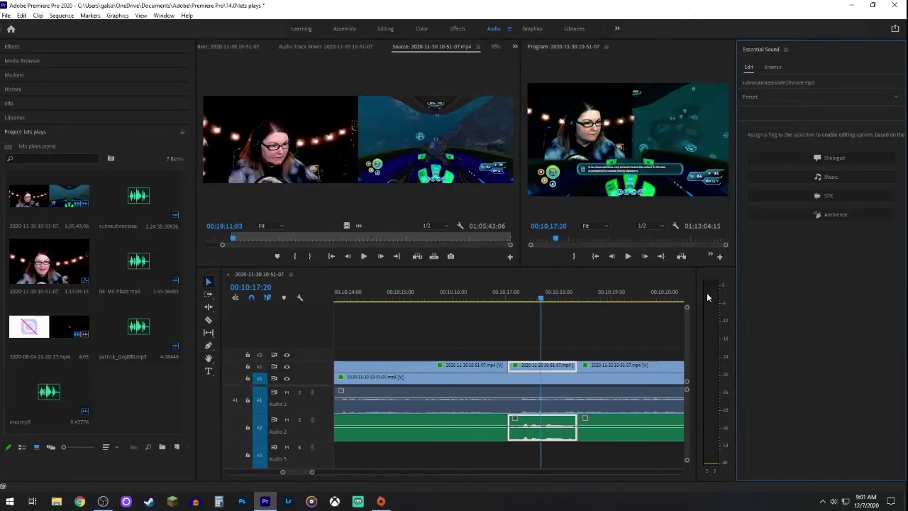
click(384, 32)
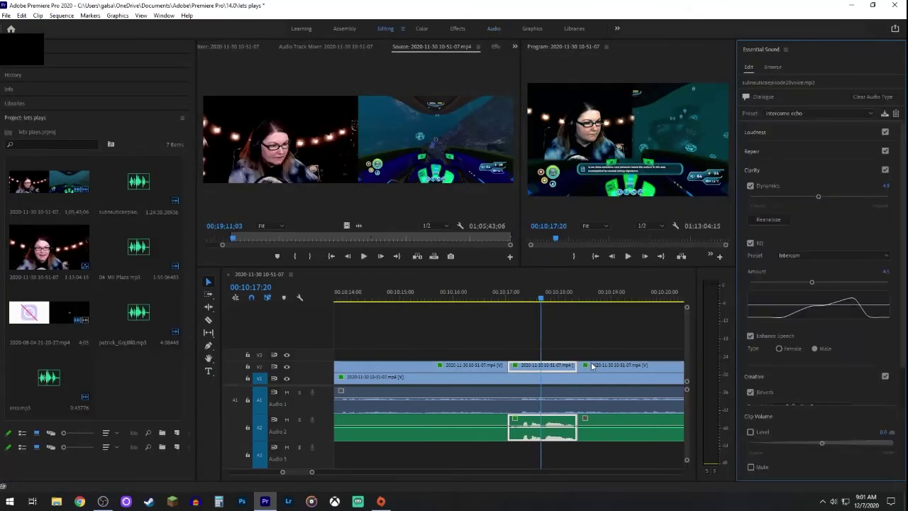
Enlarge the blue facecam segment to a scale of about 137 and position it at about 1630, 259 to fill the frame
click(79, 95)
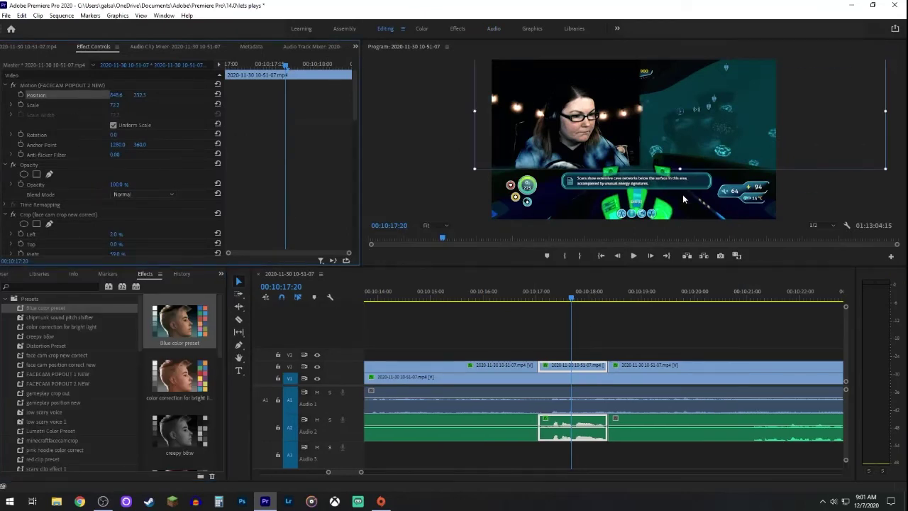
drag(683, 199, 684, 225)
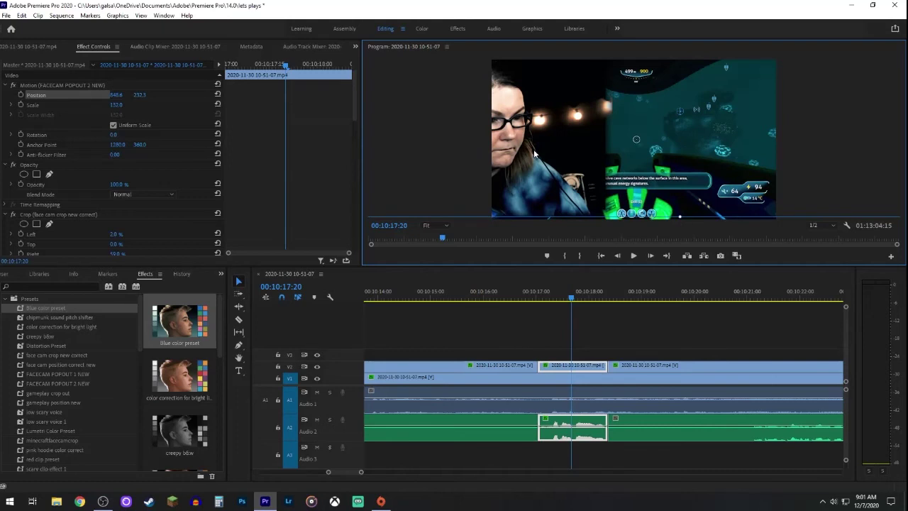
drag(535, 154, 700, 159)
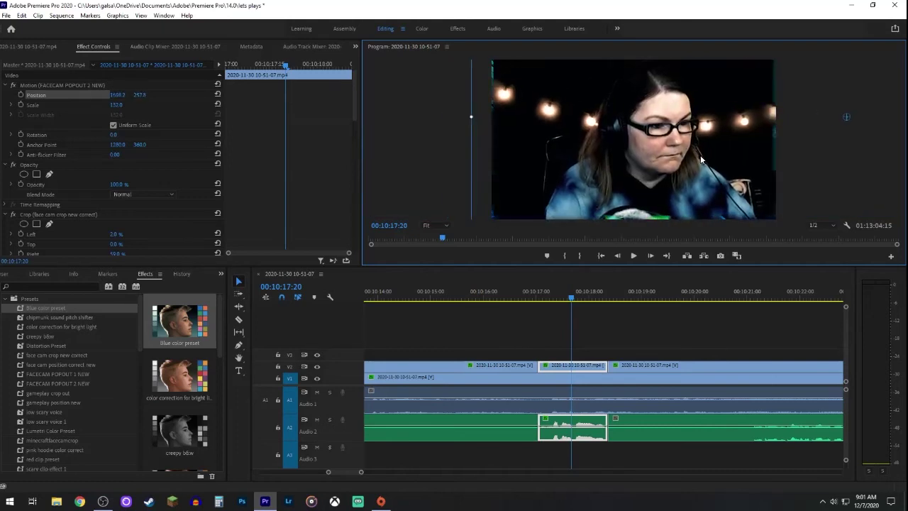
click(470, 114)
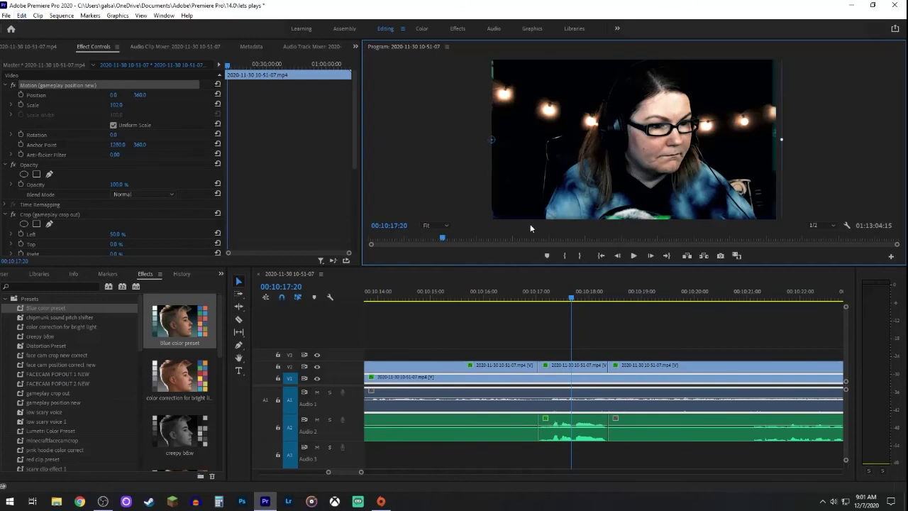
click(576, 366)
click(42, 95)
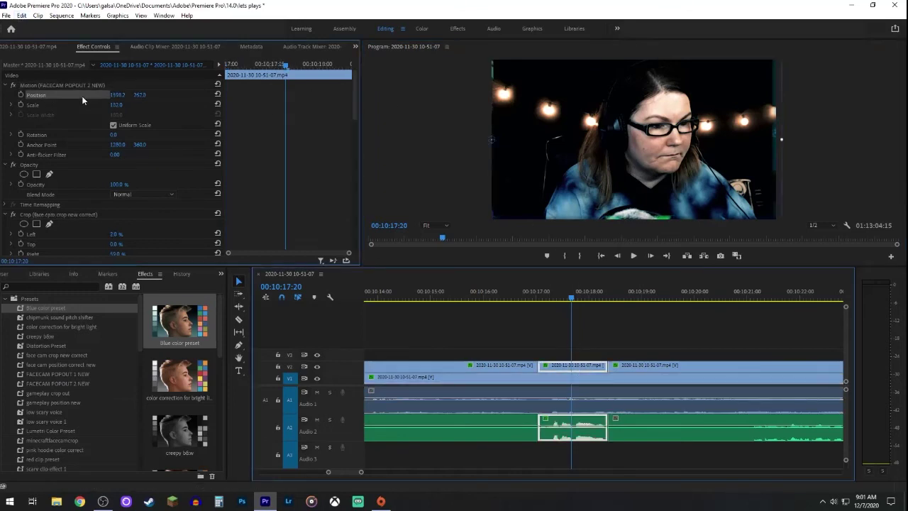
drag(470, 113, 464, 116)
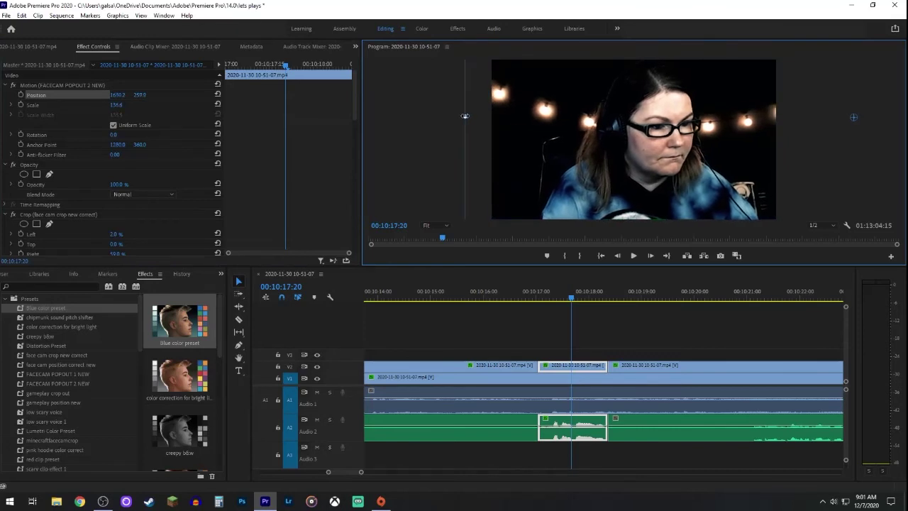
Play the recording from 00:10:16:20, just before the blue segment, on to 00:10:23:01
click(520, 295)
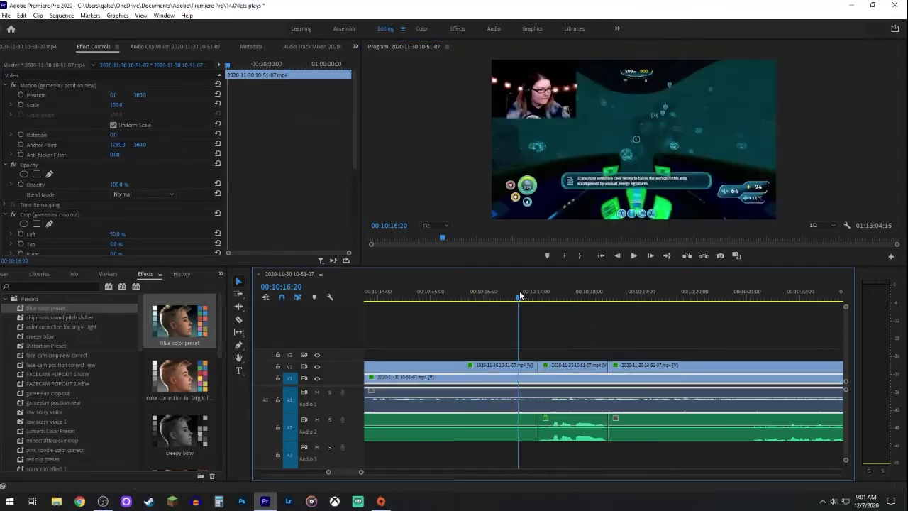
key(space)
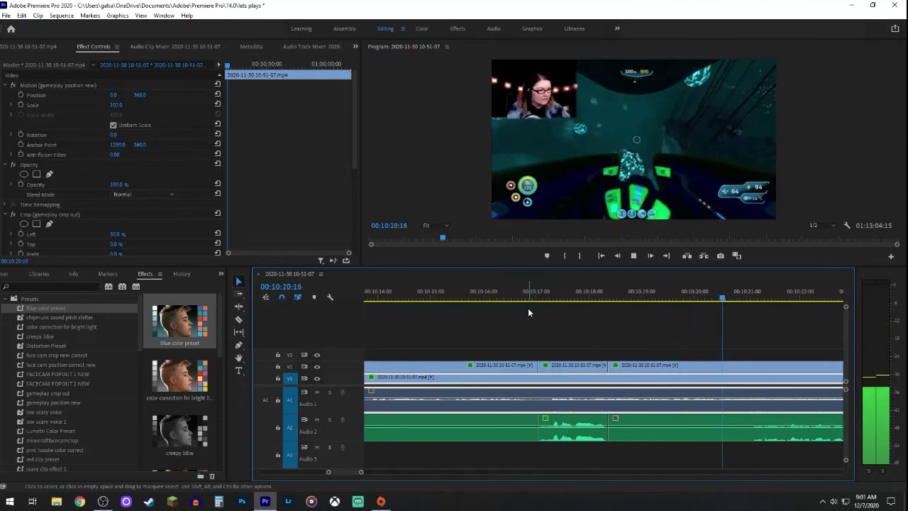
key(space)
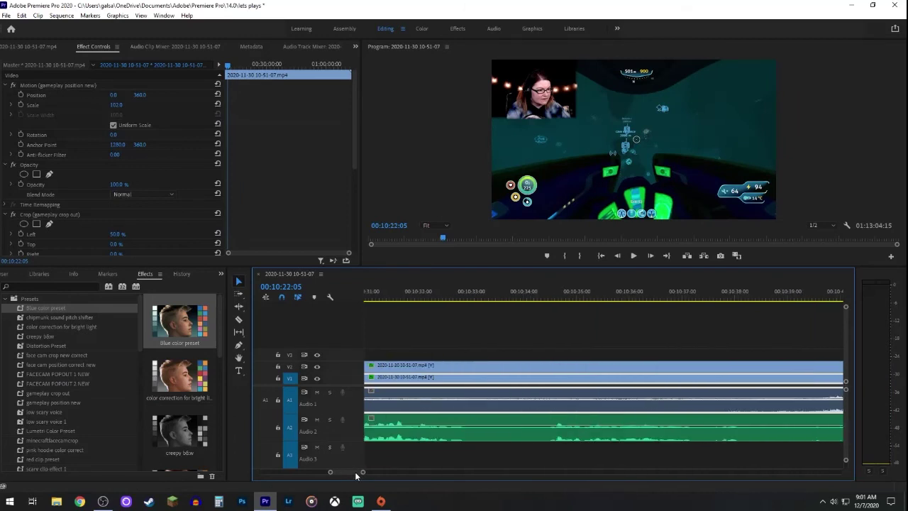
scroll(355, 472, down, 3)
key(space)
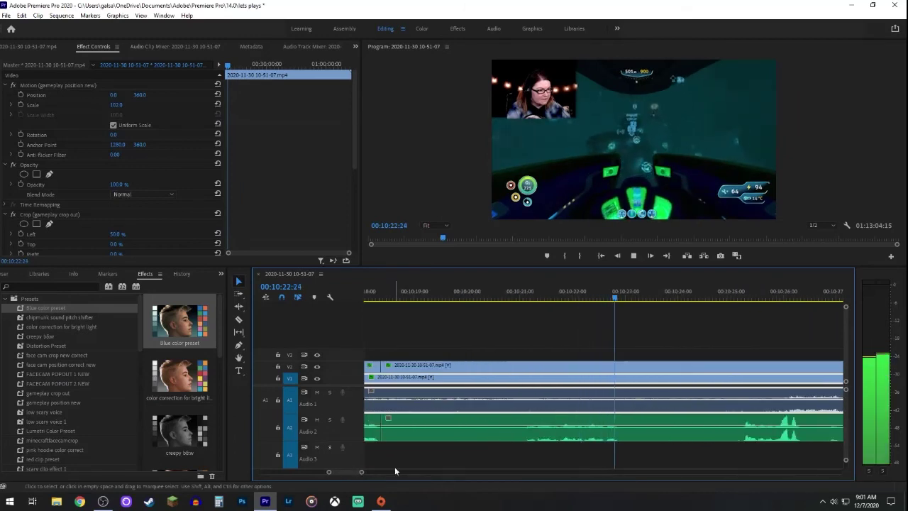
key(space)
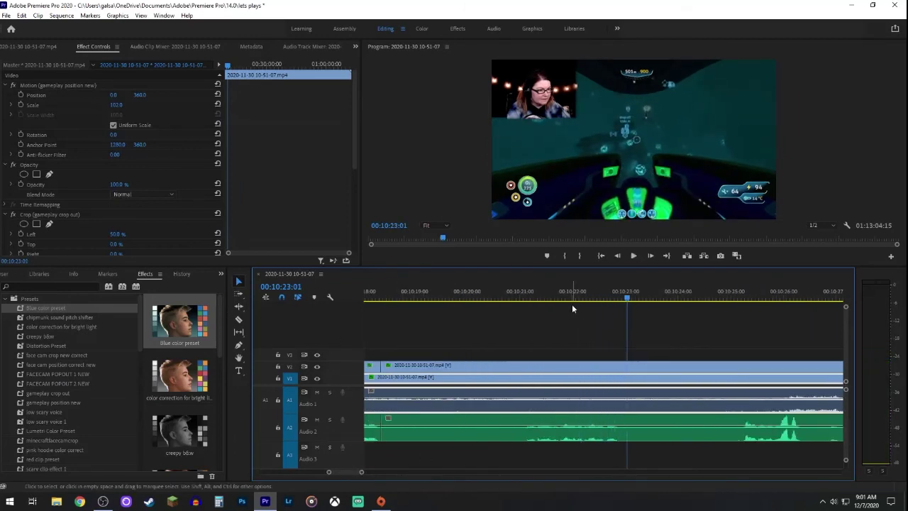
Split the facecam video and voice around the speech from about 00:10:21:03 to 00:10:22:27, and apply FACECAM POPOUT 1 NEW to that segment
click(238, 319)
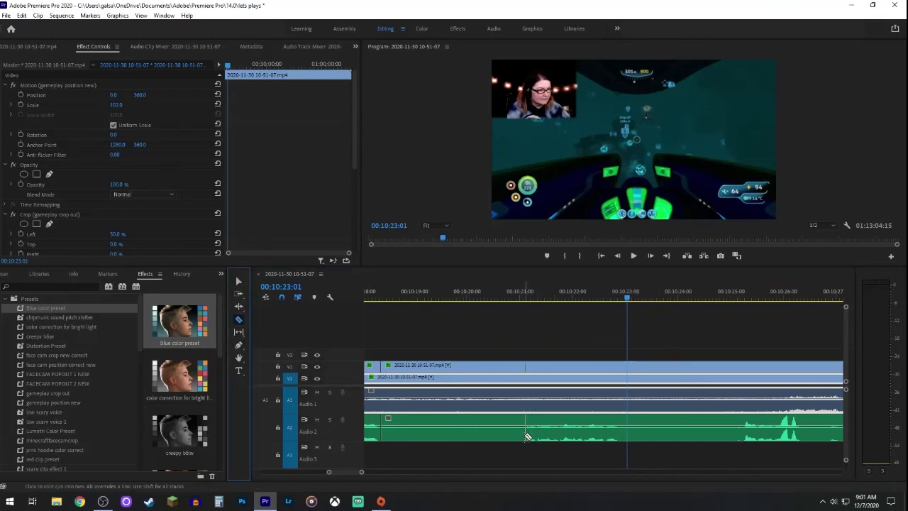
click(525, 435)
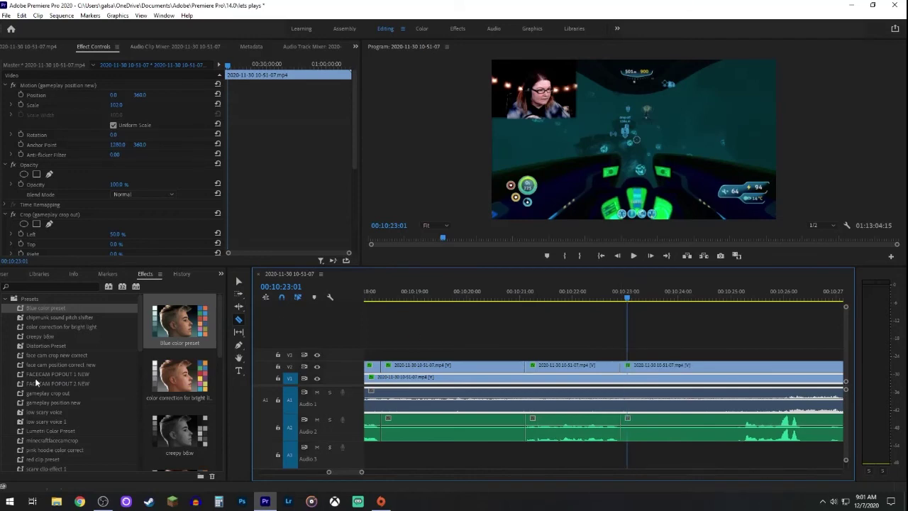
drag(36, 375, 580, 370)
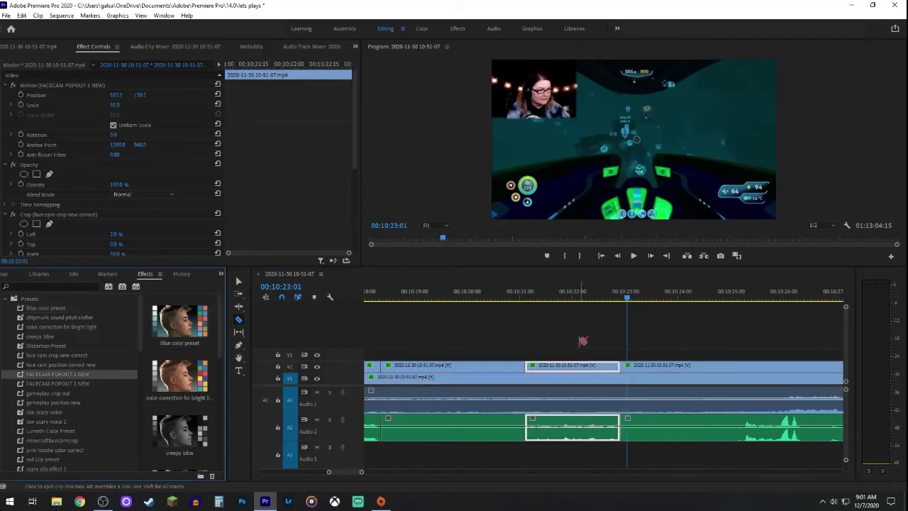
Play the new popout segment's opening and set the playhead to 00:10:21:17
click(506, 307)
key(space)
click(549, 306)
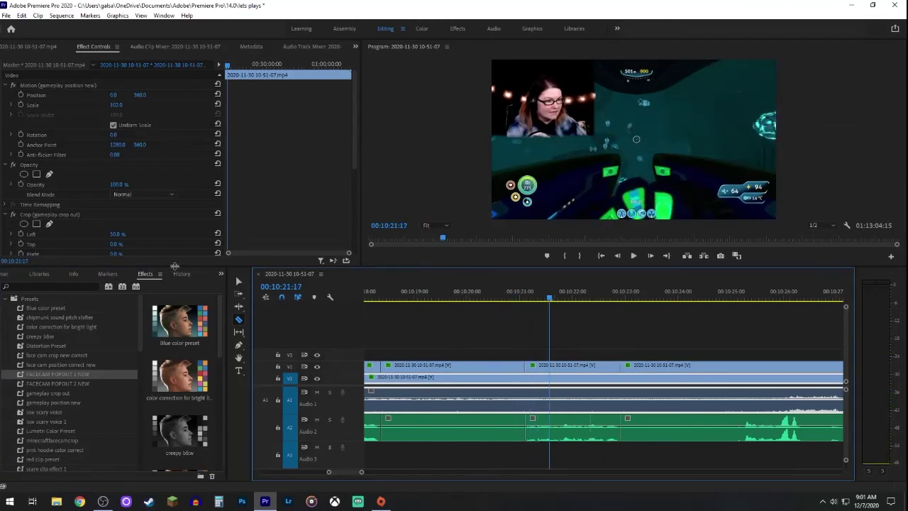
Import the censor-beep-1.wav sound effect and the CENSORED image kindpng_815809.png into the project
key(shift+1)
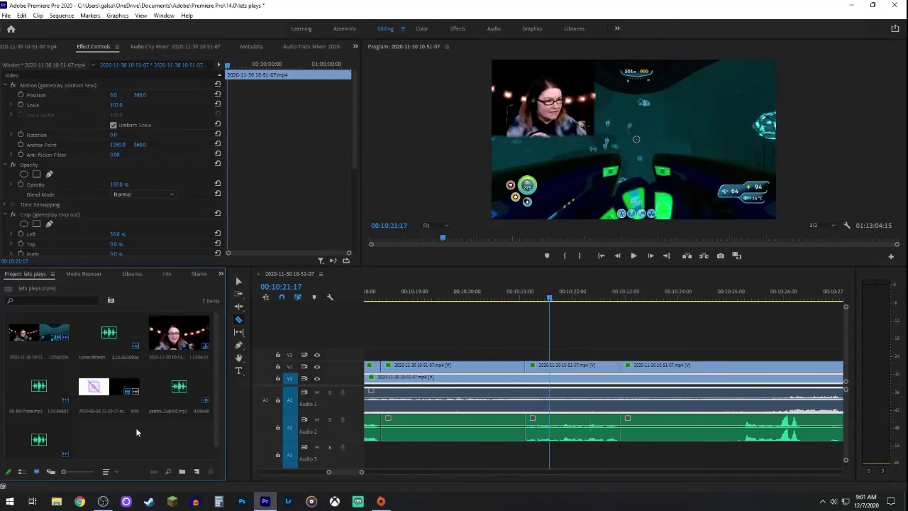
key(ctrl+m)
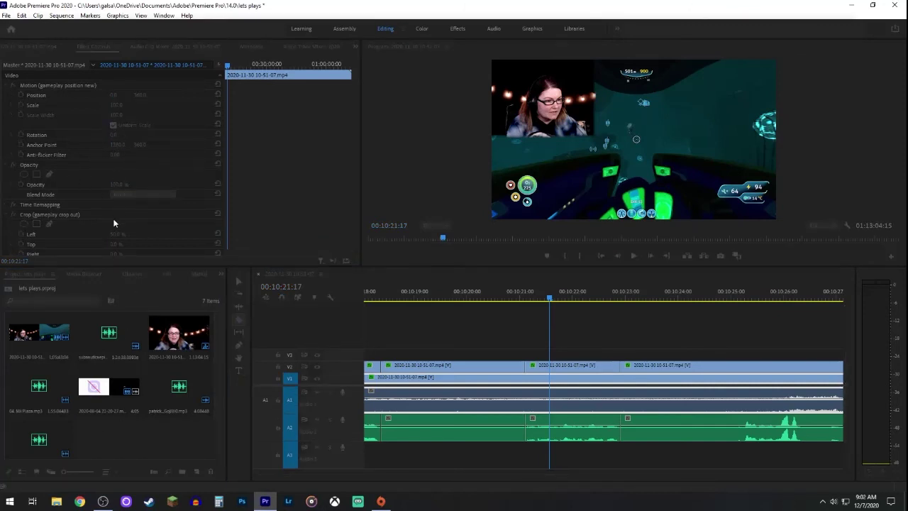
key(Return)
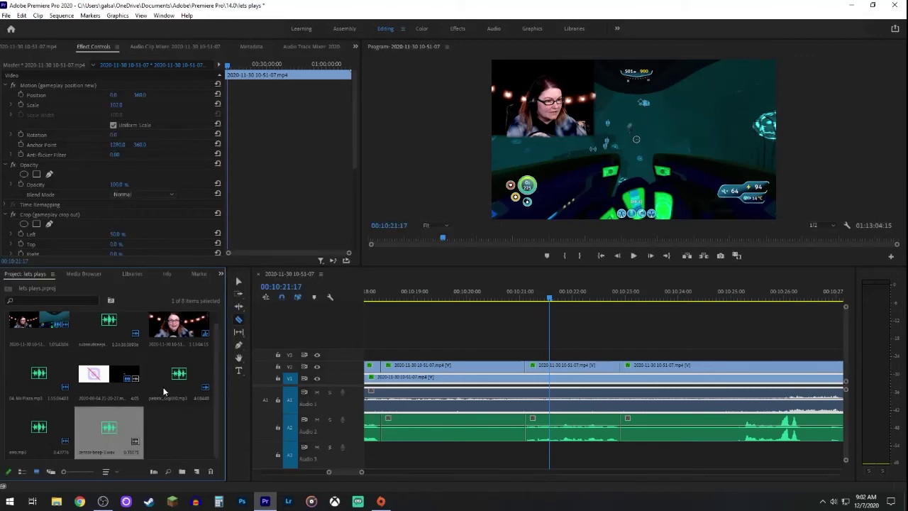
key(ctrl+m)
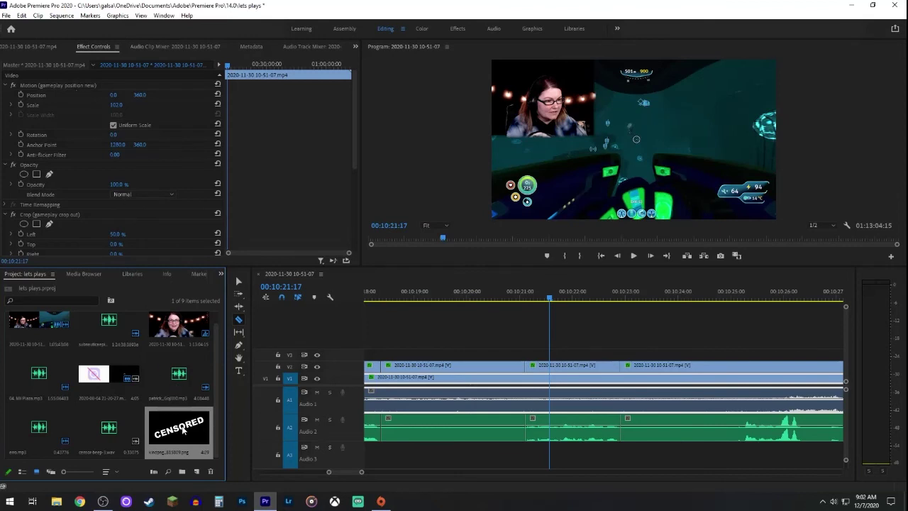
Place the CENSORED image on track V3 at the start of the new popout segment and trim its end to 00:10:21:17
drag(183, 431, 526, 355)
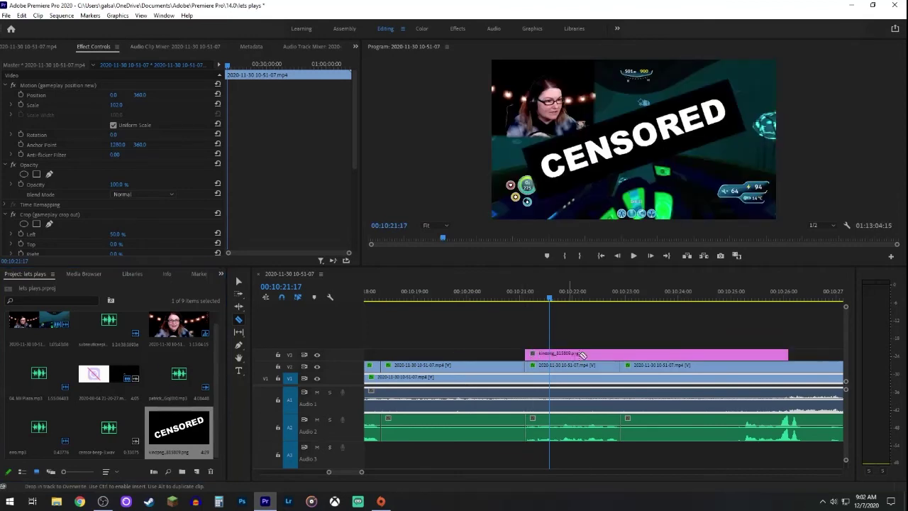
key(v)
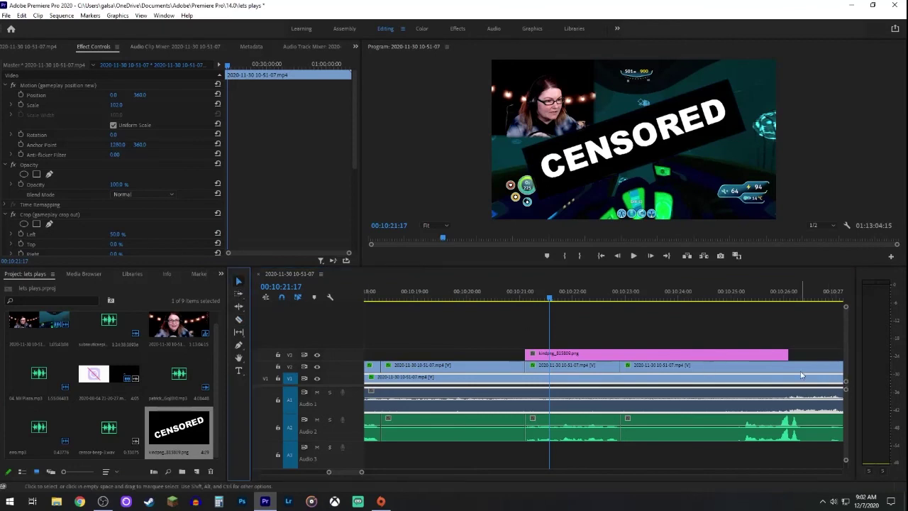
drag(785, 354, 548, 355)
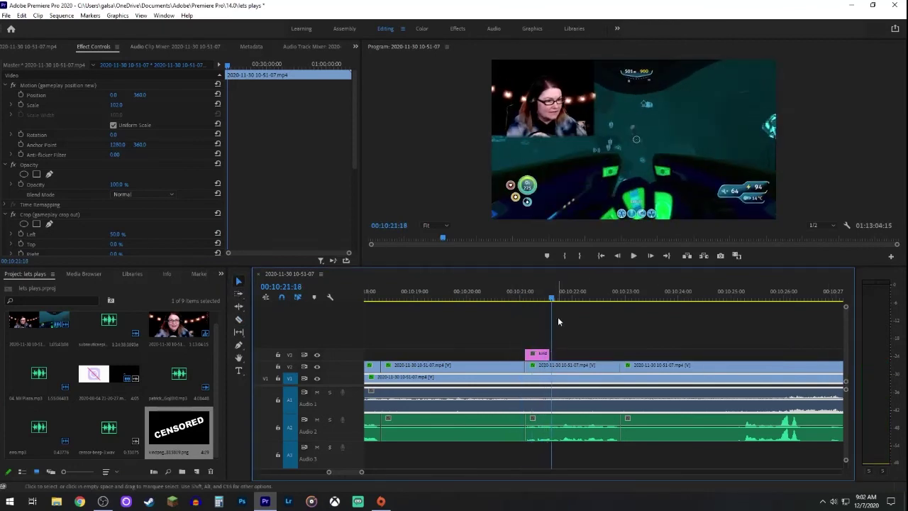
Shrink the CENSORED image to a scale of about 29 and place it over the facecam's mouth at about 293, 249
click(539, 292)
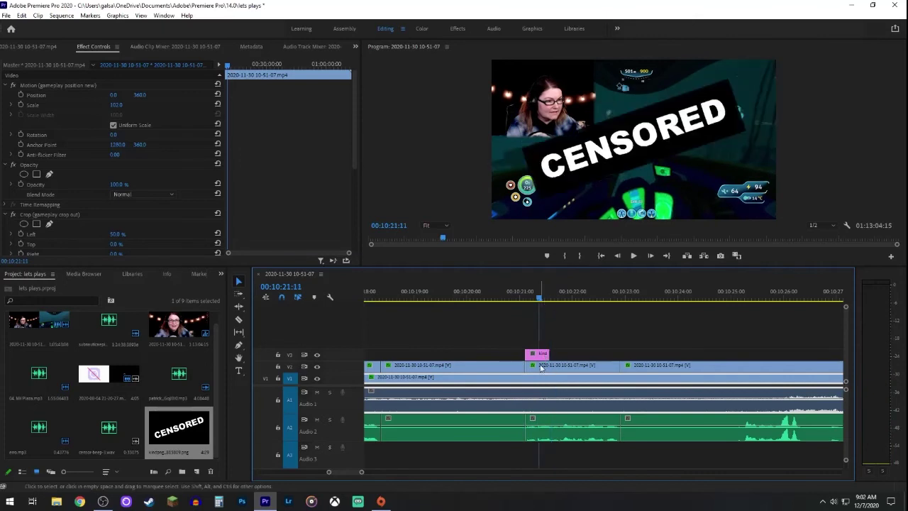
click(537, 354)
click(79, 95)
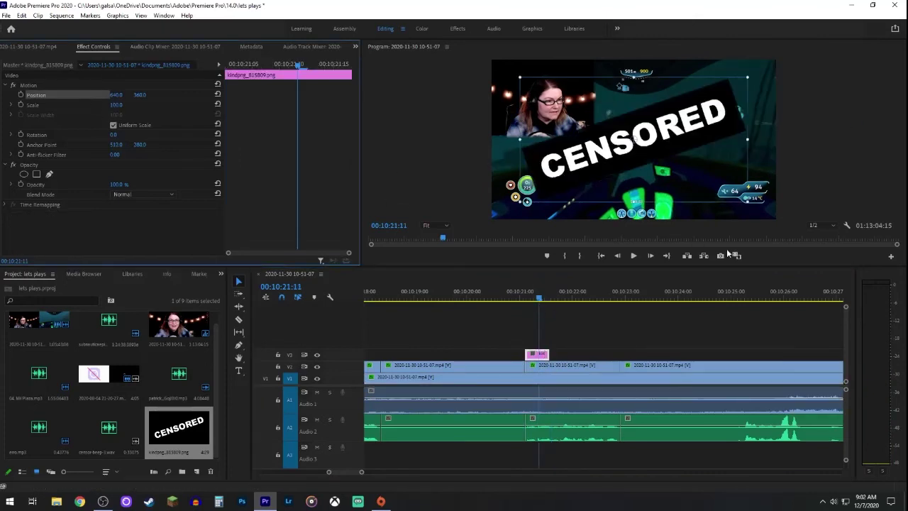
drag(634, 202, 546, 121)
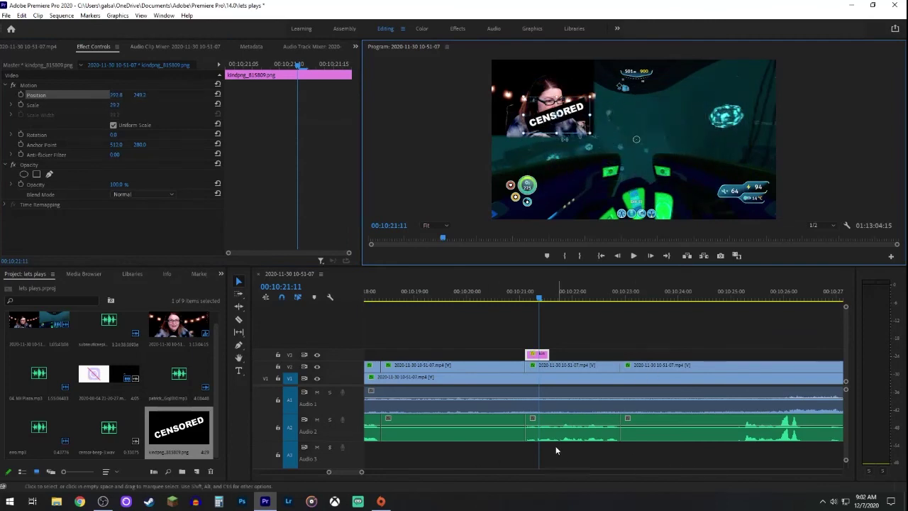
Split the facecam video and voice at the end of the CENSORED image and select the short segment beneath it
key(c)
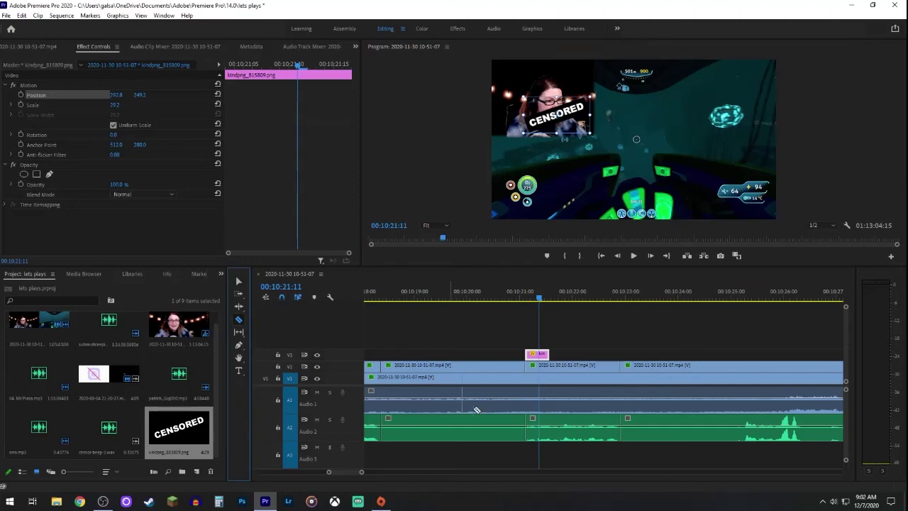
click(551, 437)
key(v)
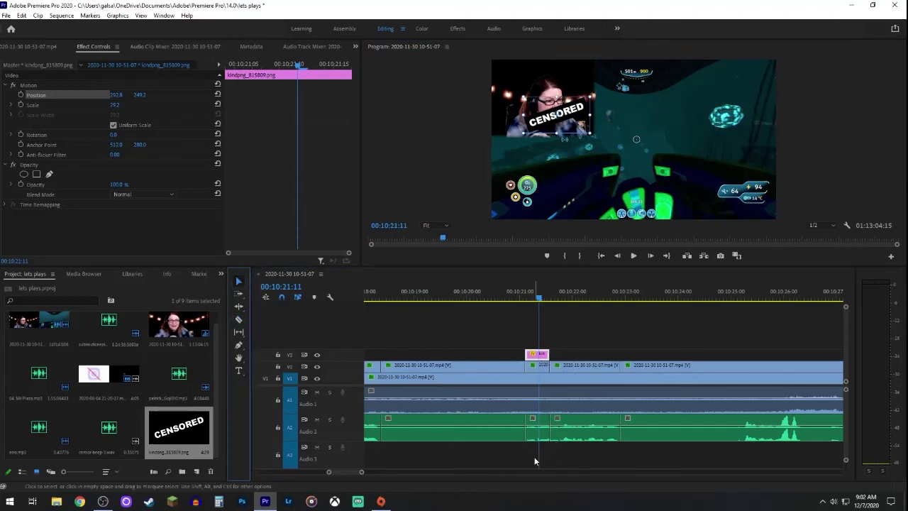
click(543, 434)
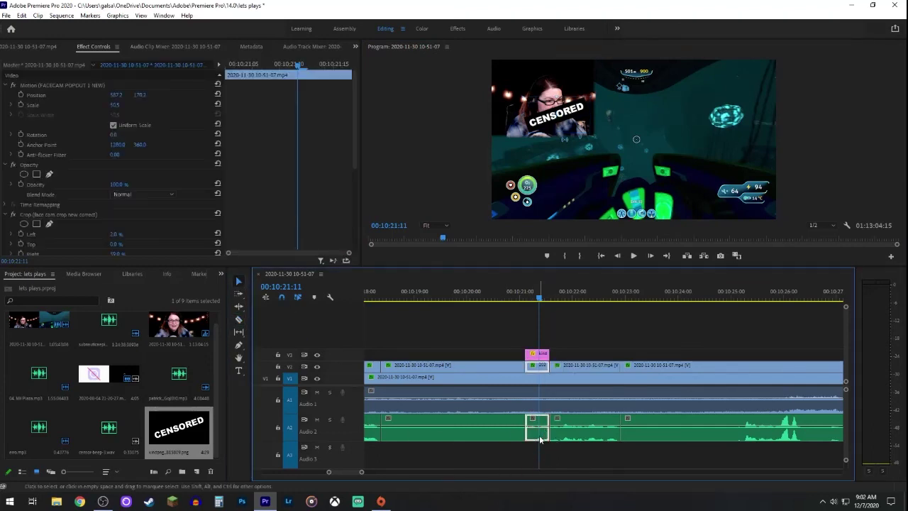
key(Delete)
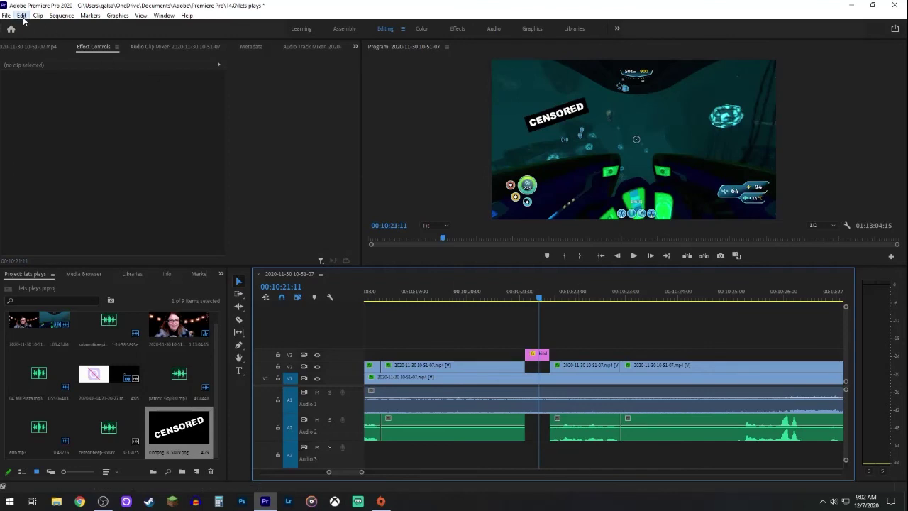
key(ctrl+z)
click(535, 367)
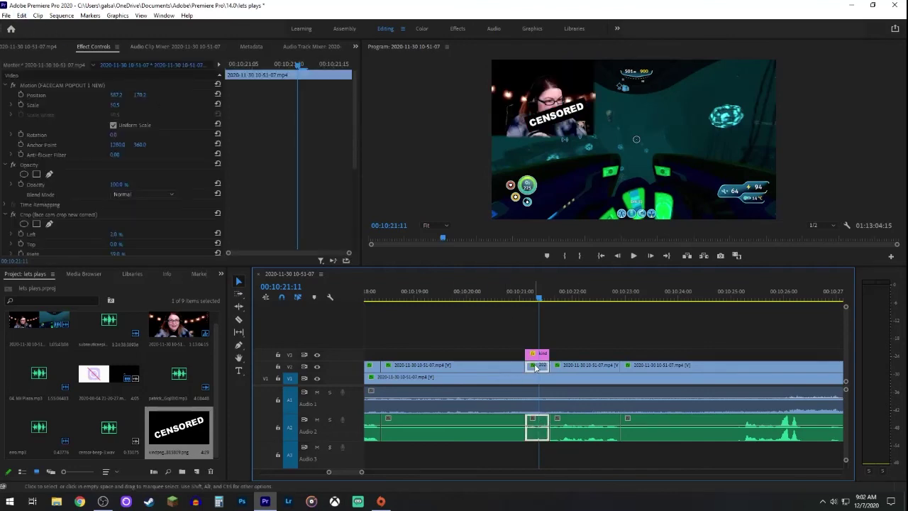
Unlink the short segment beneath the CENSORED image and delete only its voice audio, keeping the facecam video
right_click(539, 436)
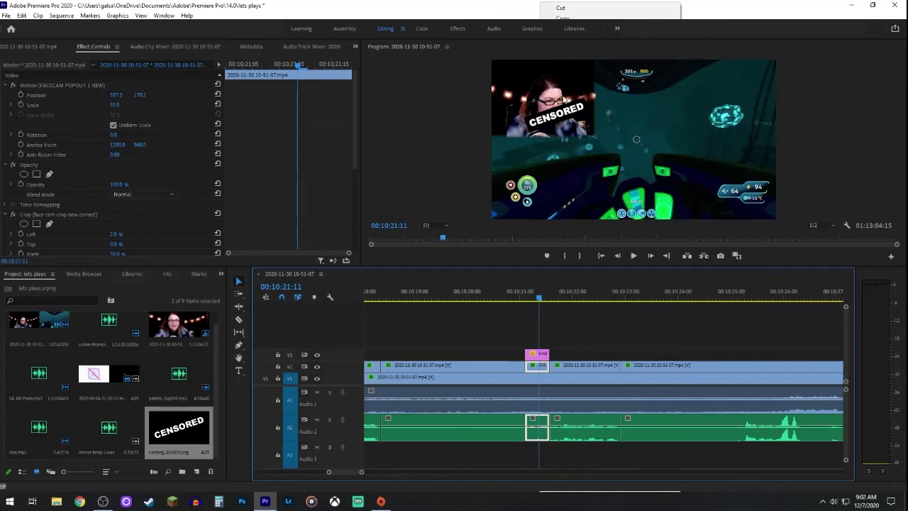
click(541, 435)
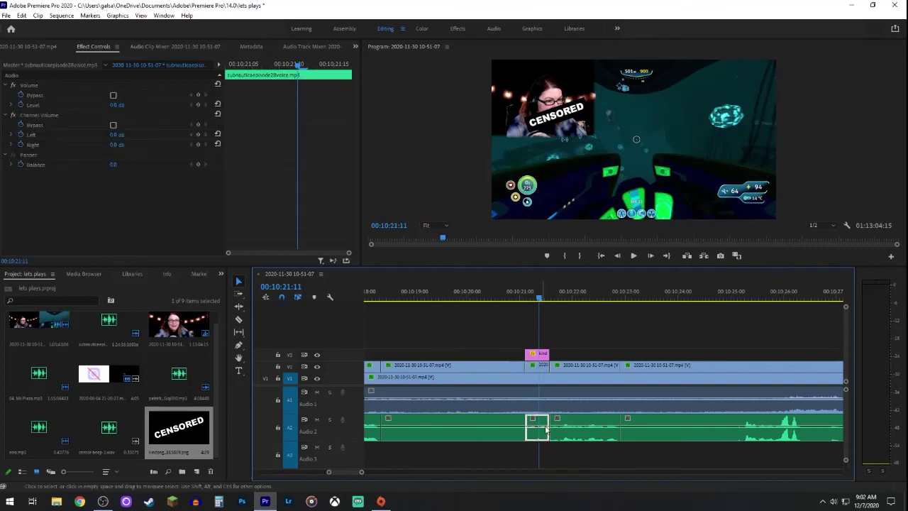
key(Delete)
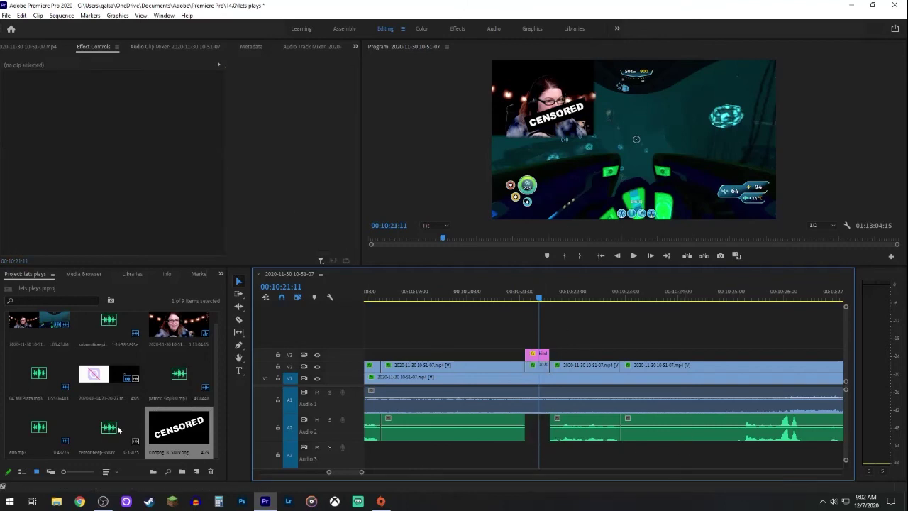
Place the censor-beep-1.wav sound on track A3 under the CENSORED image and play the censored moment from just before it
drag(118, 428, 549, 460)
click(510, 292)
key(space)
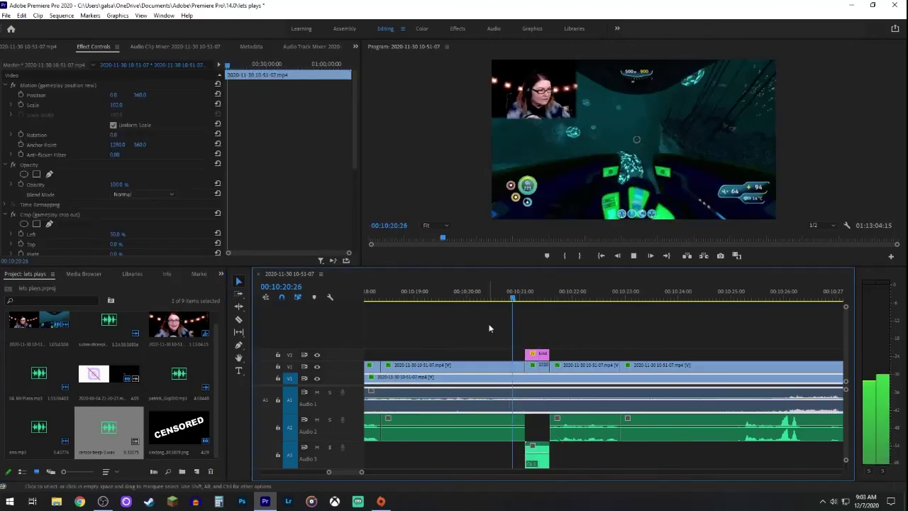